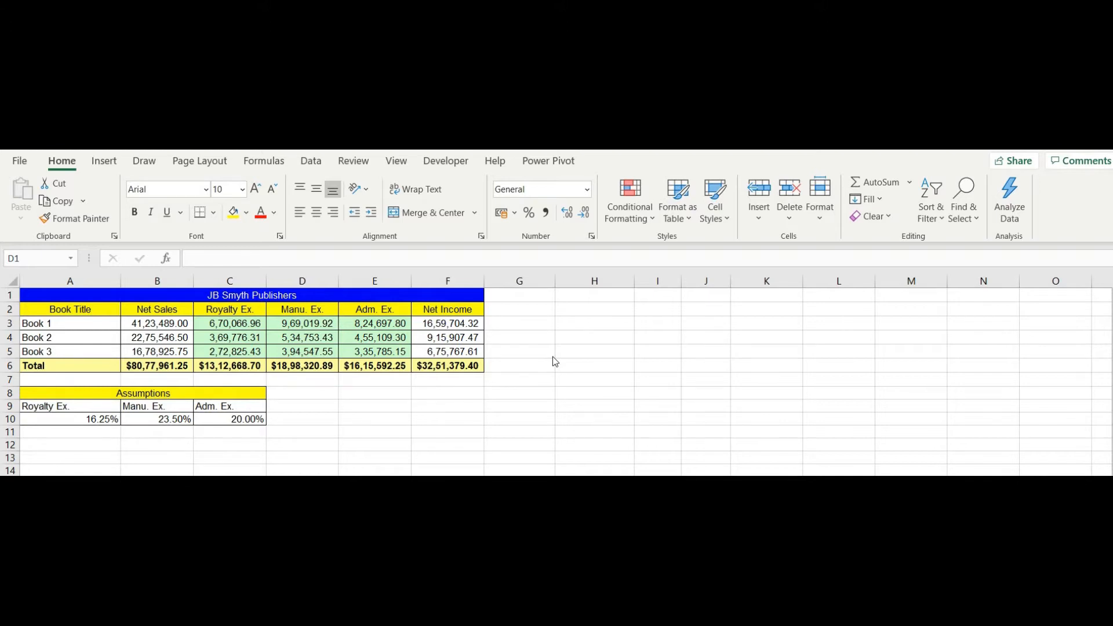
Copy the JB Smyth Publishers table A1:F6 and paste a duplicate at J1
click(56, 291)
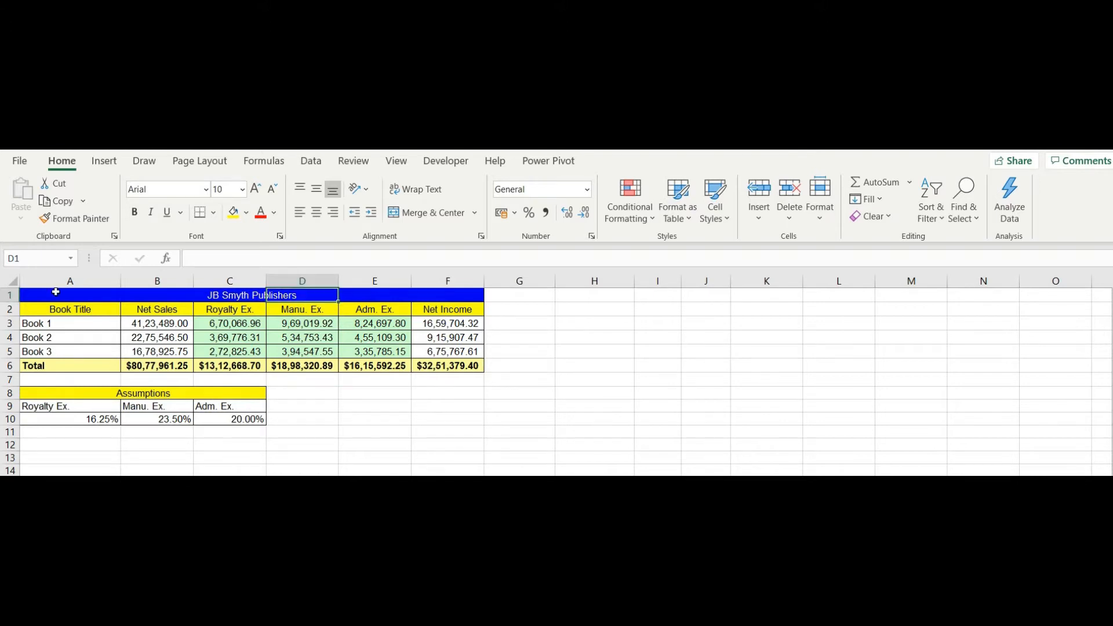
drag(56, 291, 468, 365)
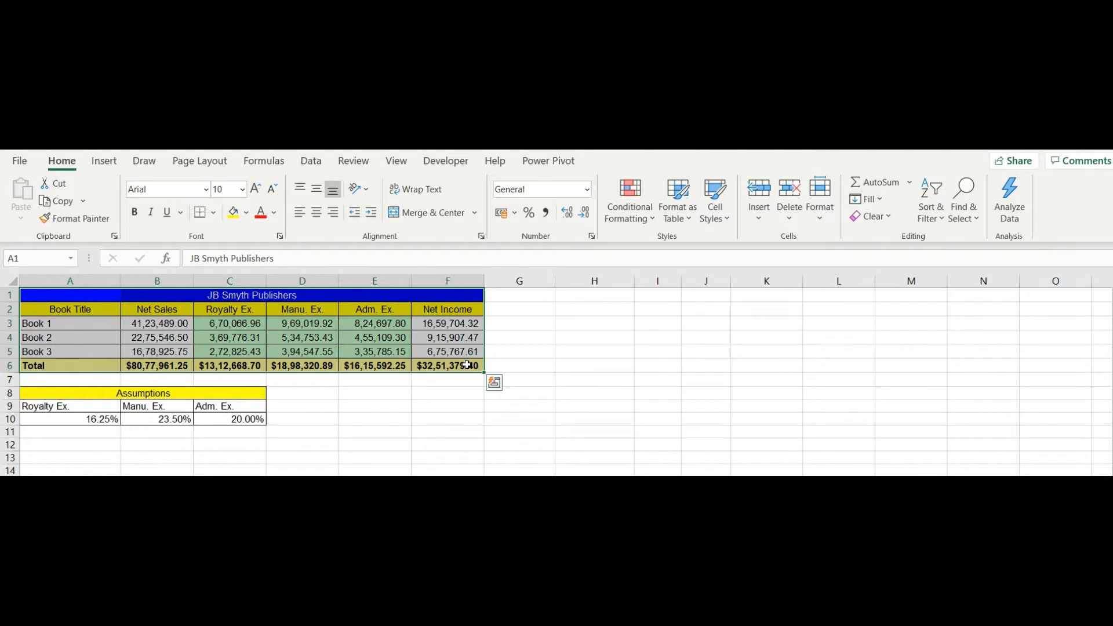
right_click(393, 316)
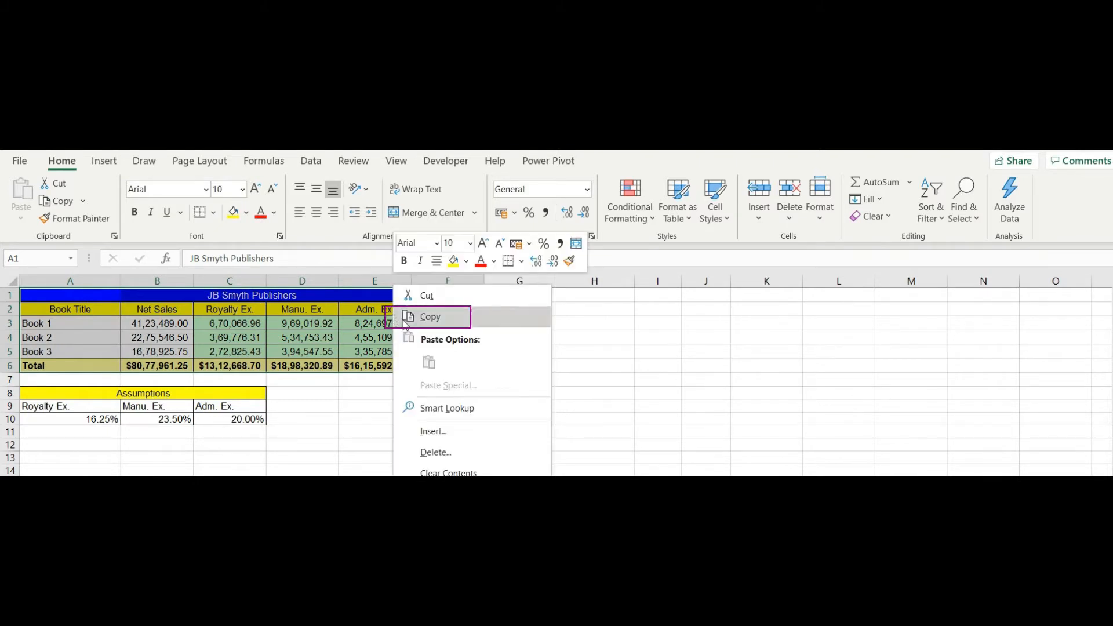
click(428, 318)
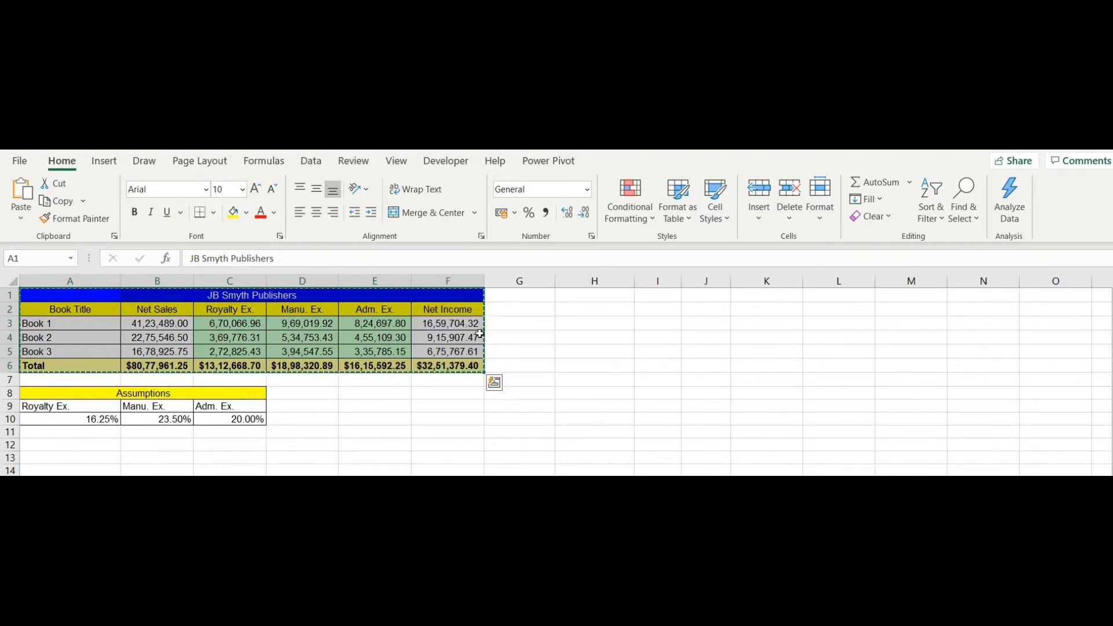
click(721, 297)
right_click(721, 297)
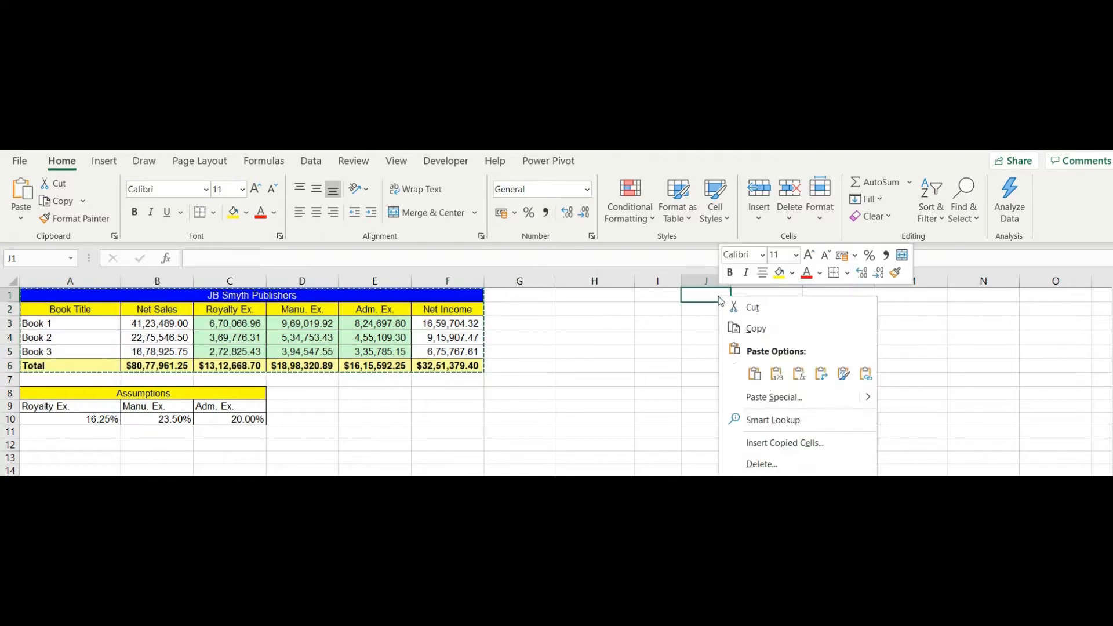
click(754, 374)
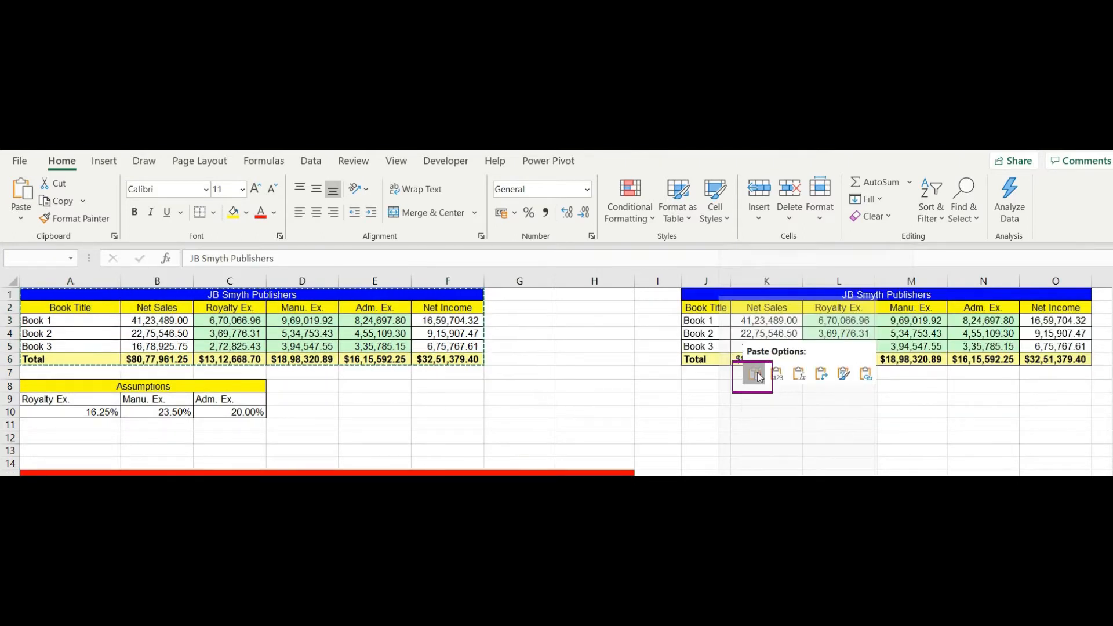
click(755, 374)
Undo the J1 paste, then copy A1:F6 again with Ctrl+C and paste it at J1
key(ctrl+z)
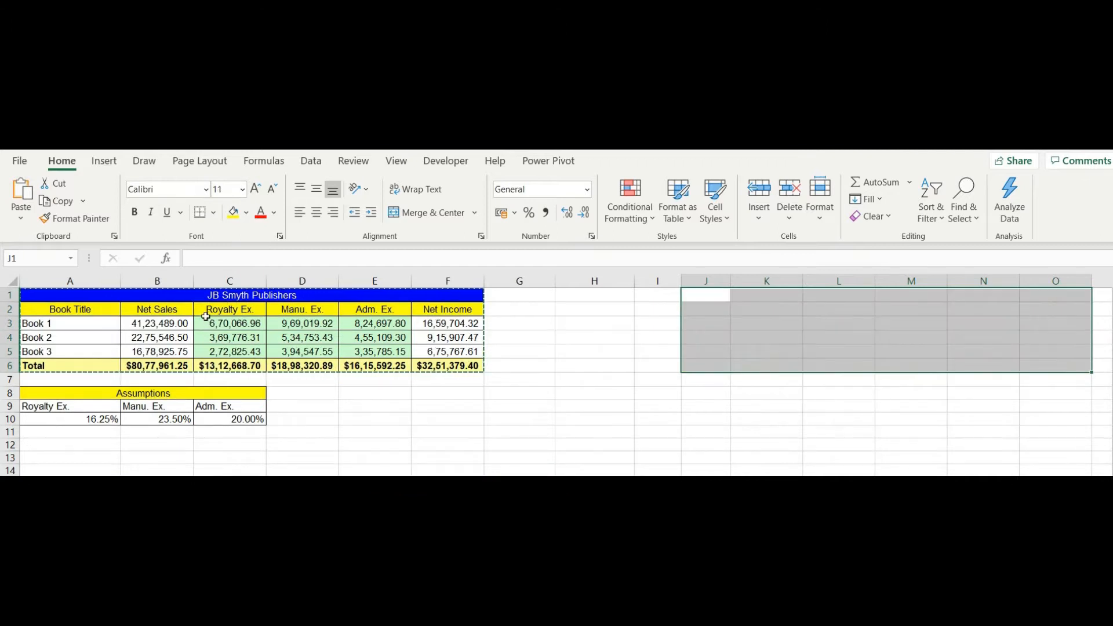
key(ctrl+z)
key(ctrl+c)
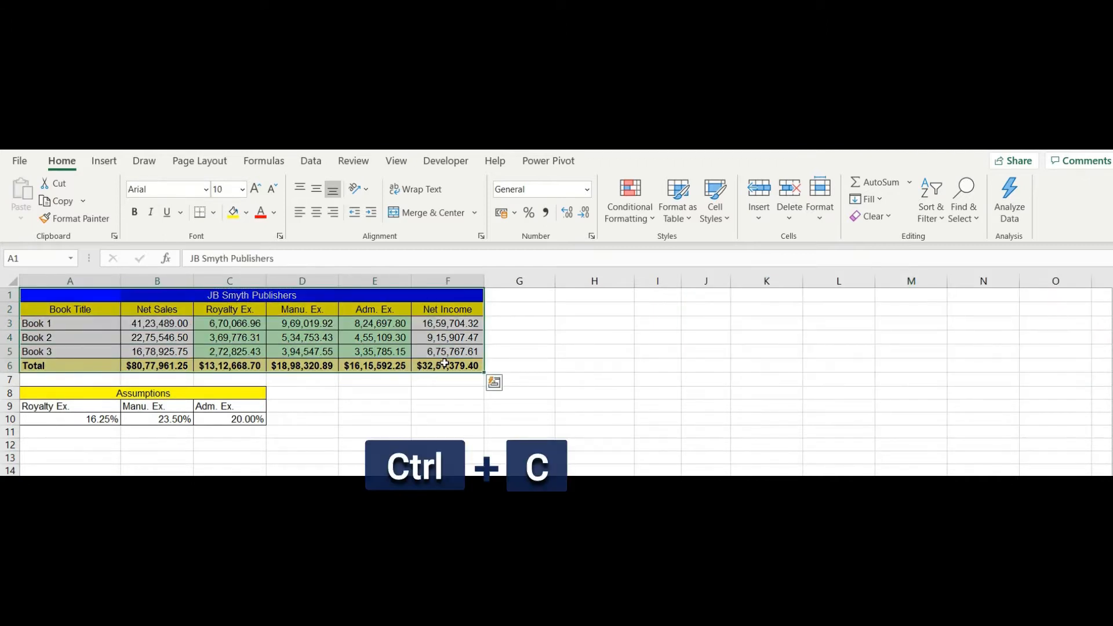
click(703, 296)
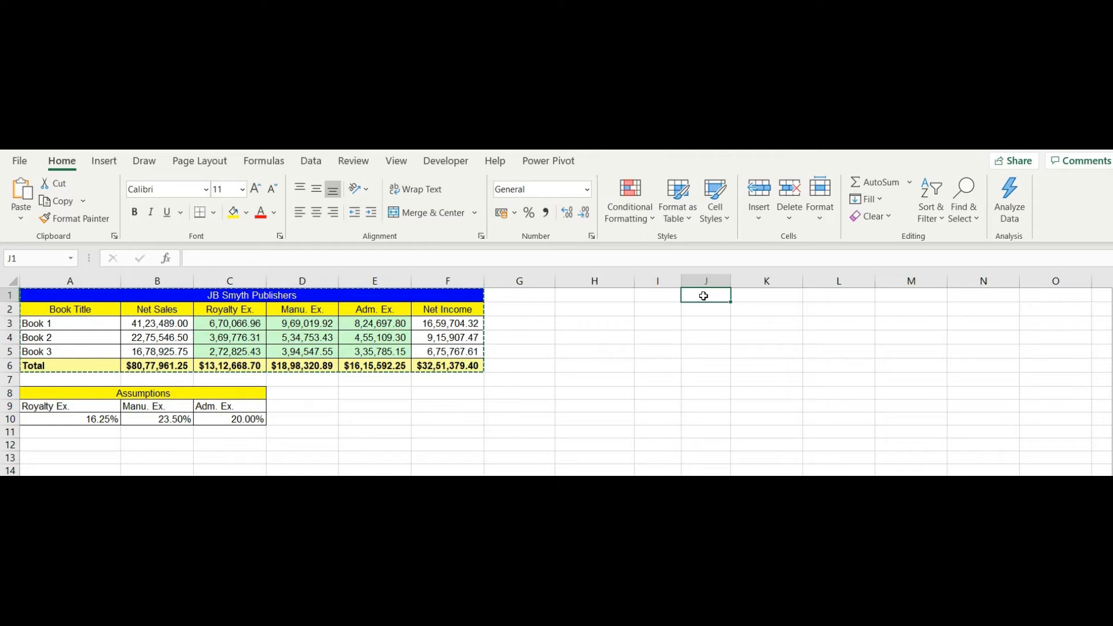
key(ctrl+v)
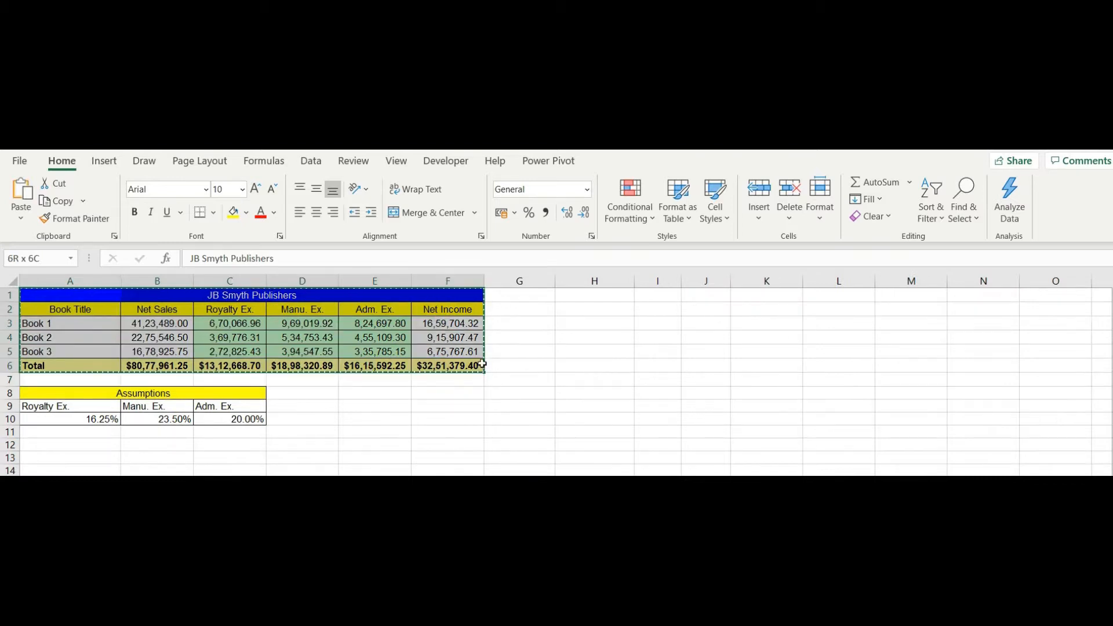
right_click(429, 287)
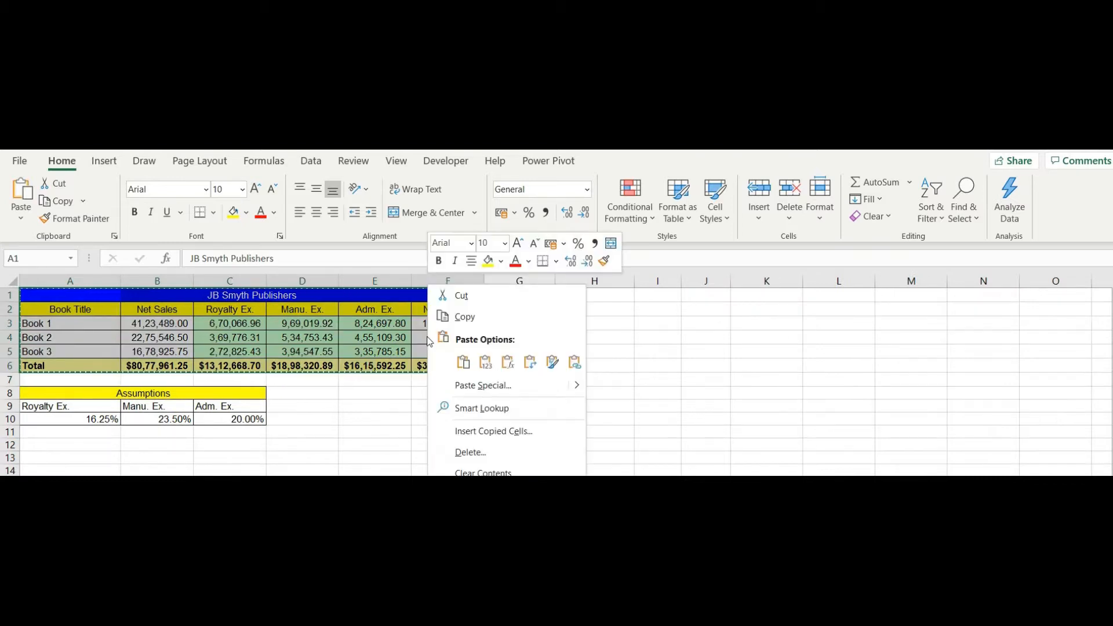
click(458, 297)
click(707, 295)
right_click(709, 297)
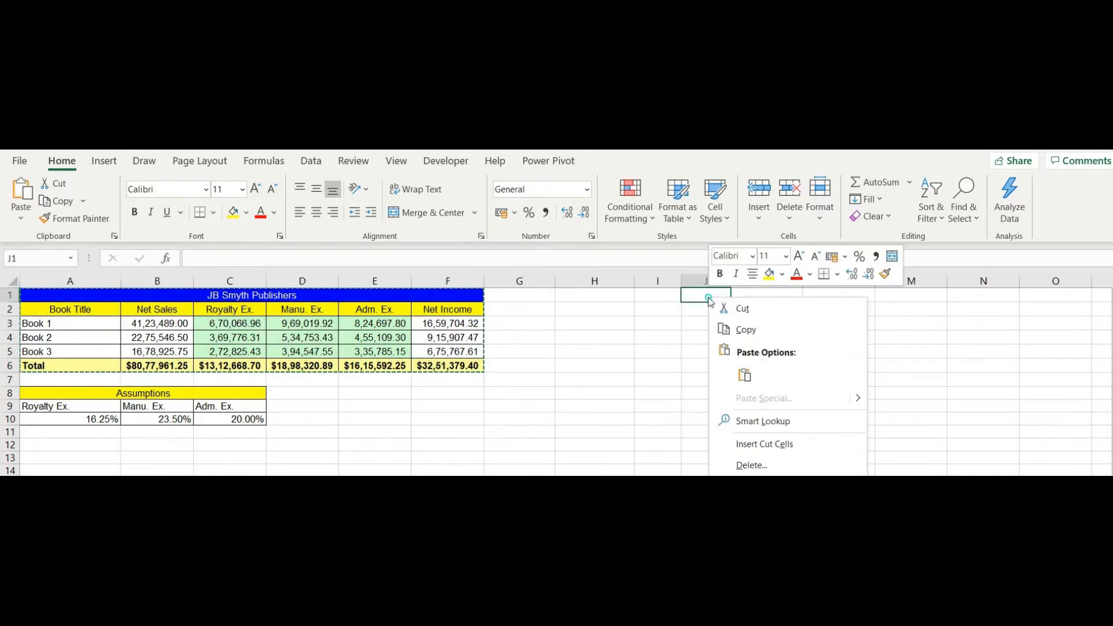
click(745, 375)
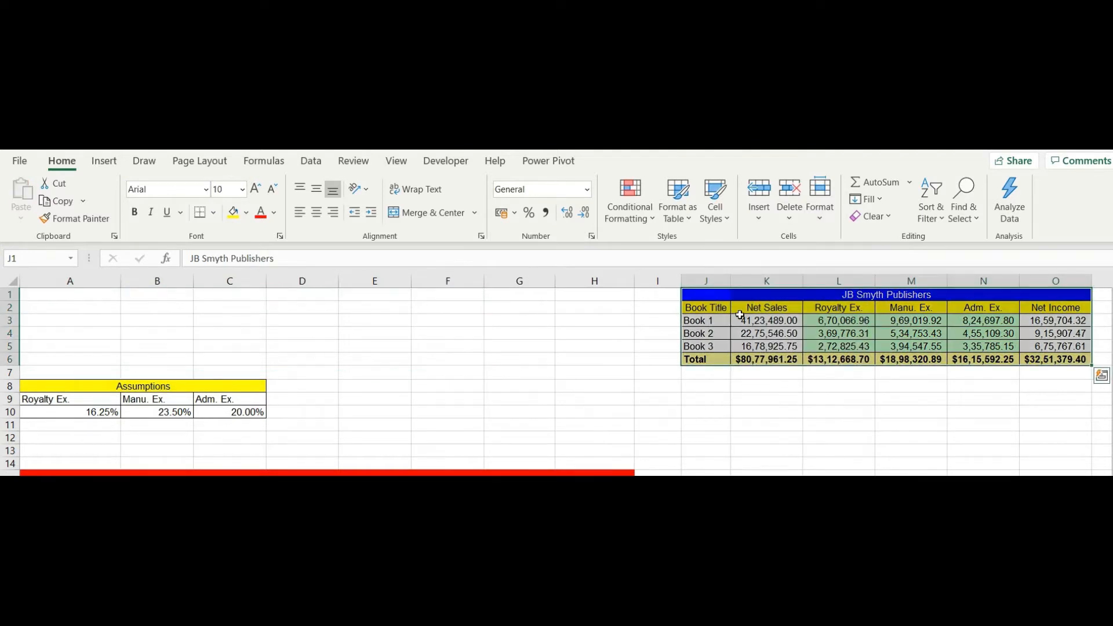
key(ctrl+z)
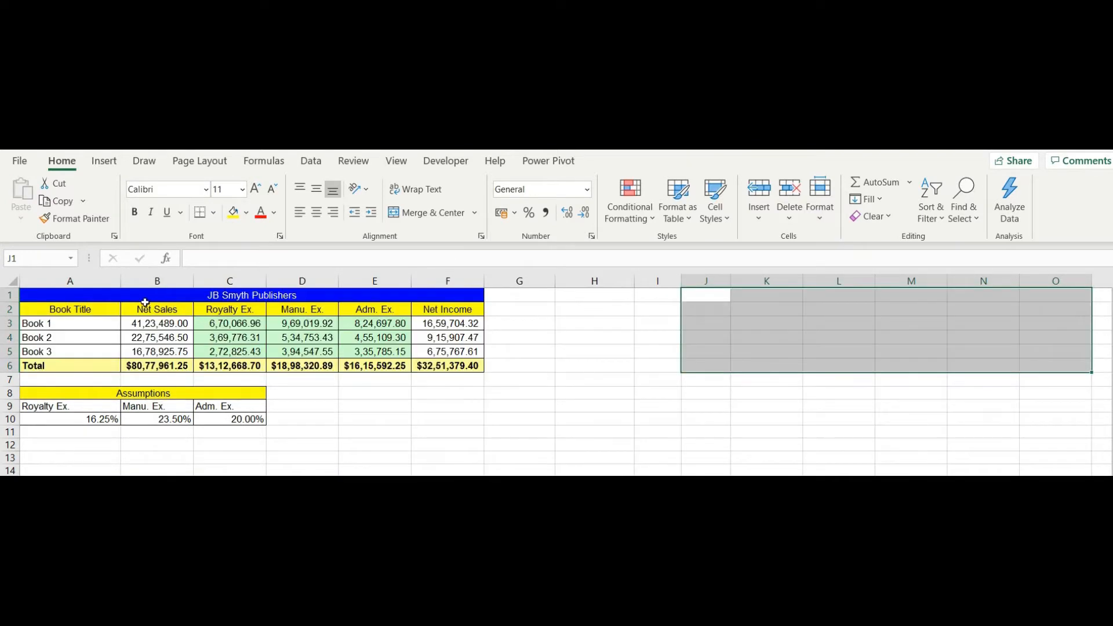
drag(133, 293, 451, 371)
key(ctrl+x)
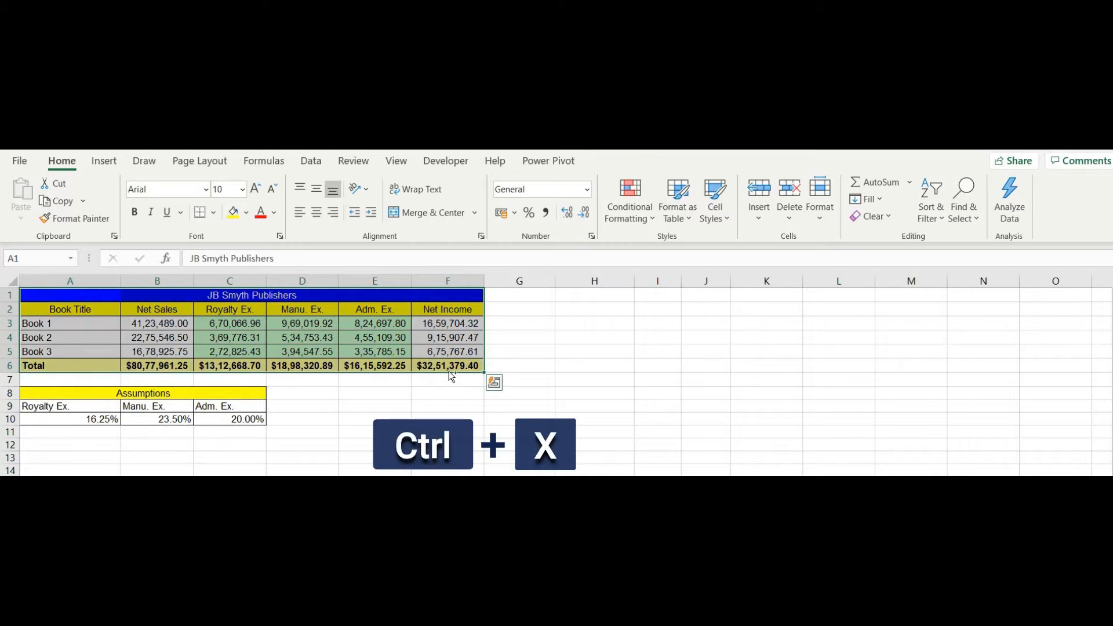
click(713, 295)
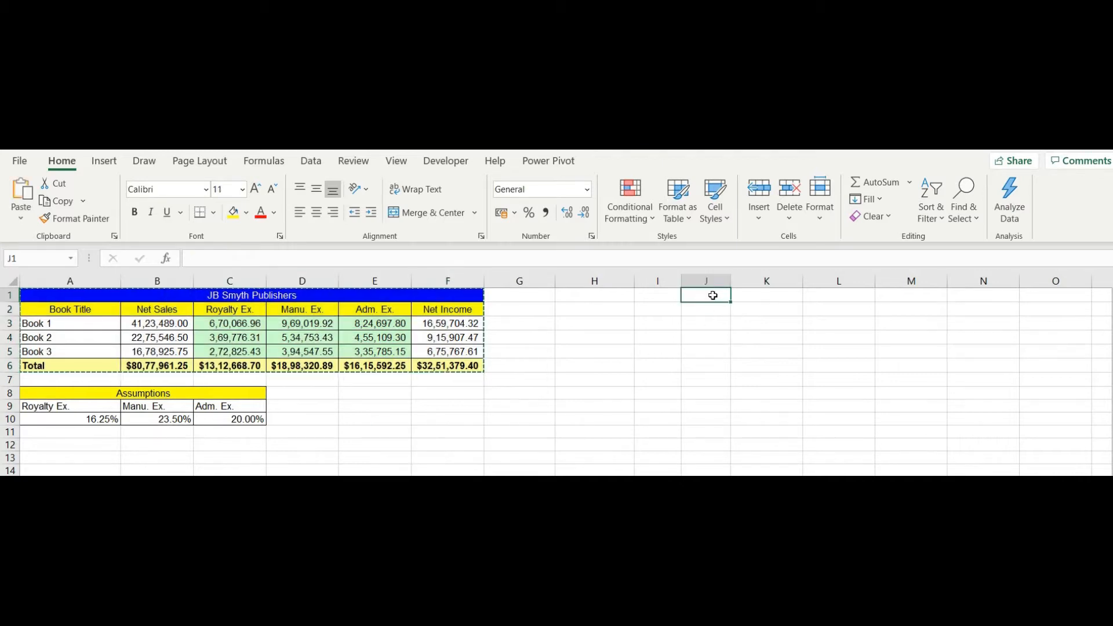
key(ctrl+v)
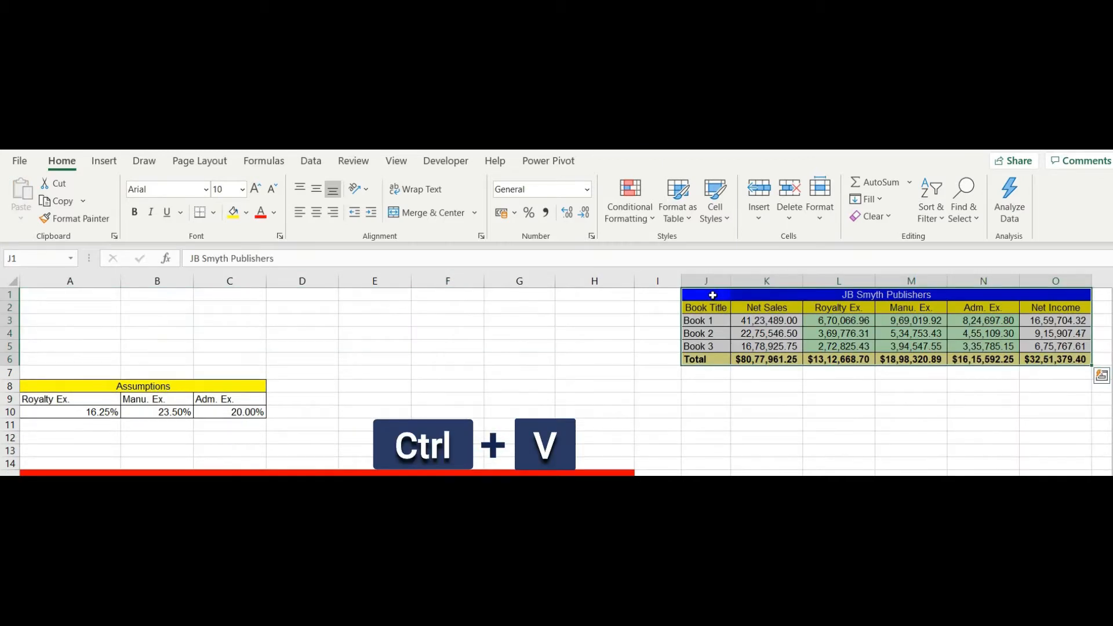
key(ctrl+z)
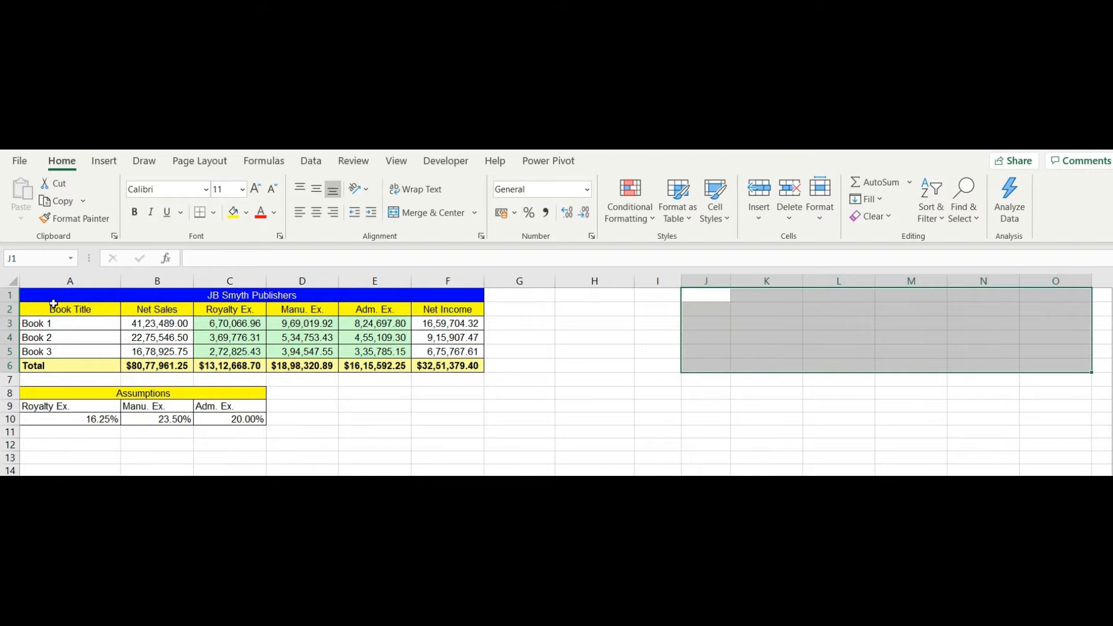
Move the A1:F6 table over to columns J–O, undo the move, then move it right again
drag(55, 295, 448, 365)
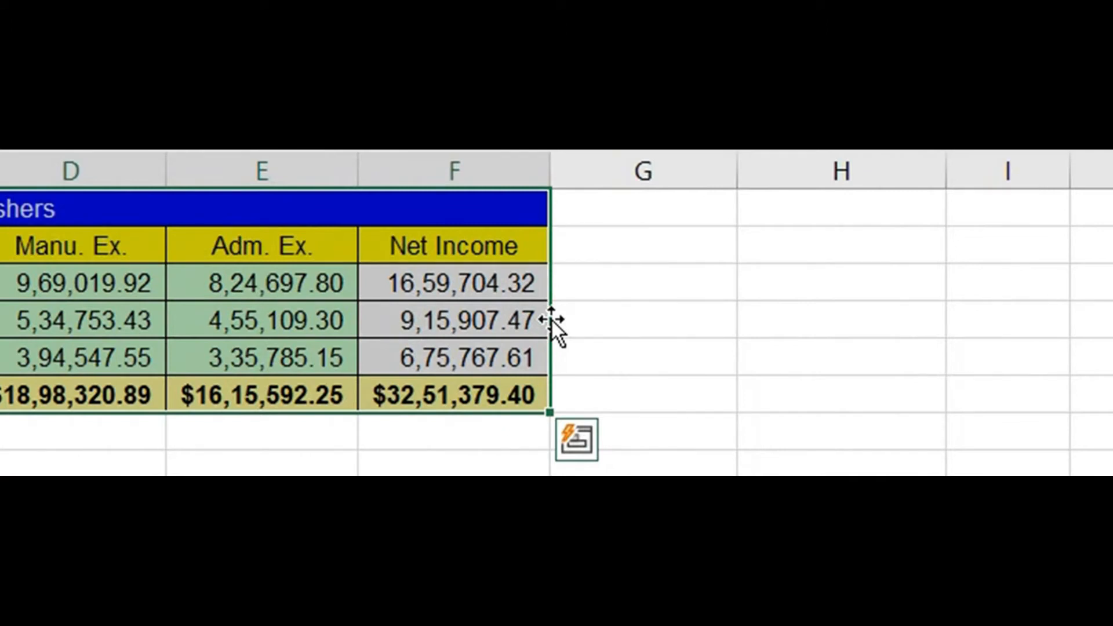
drag(552, 320, 1031, 327)
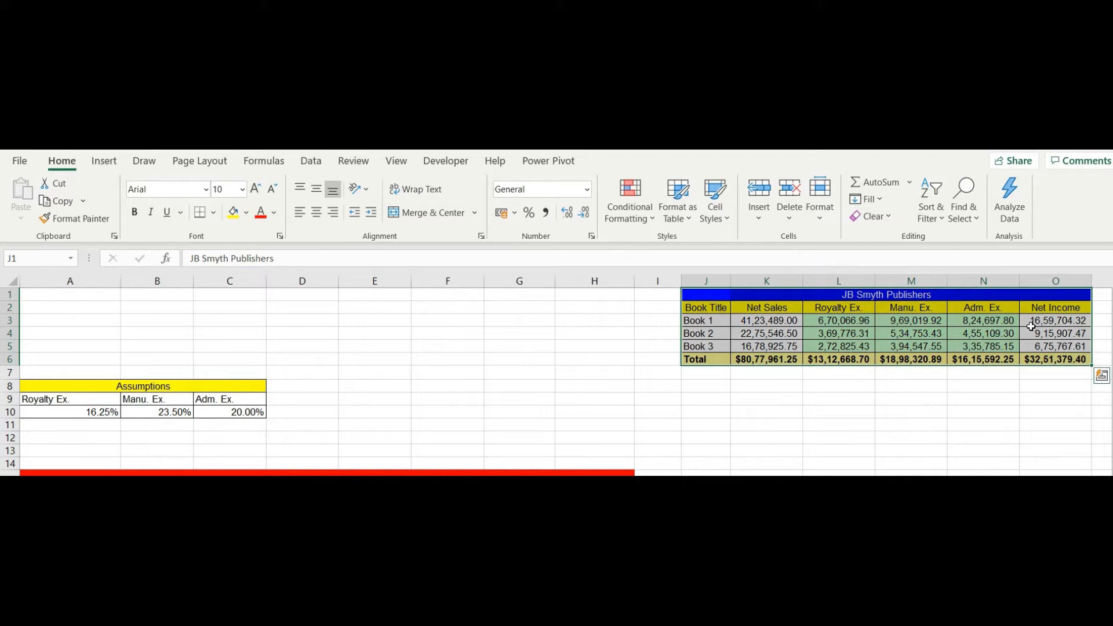
key(ctrl+z)
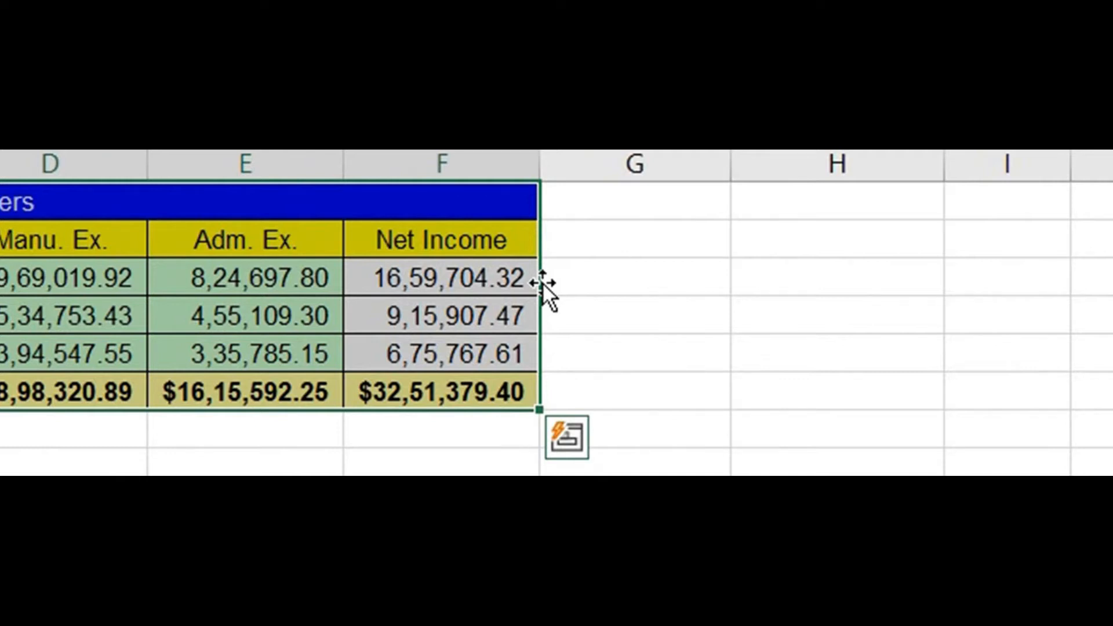
drag(544, 283, 1036, 303)
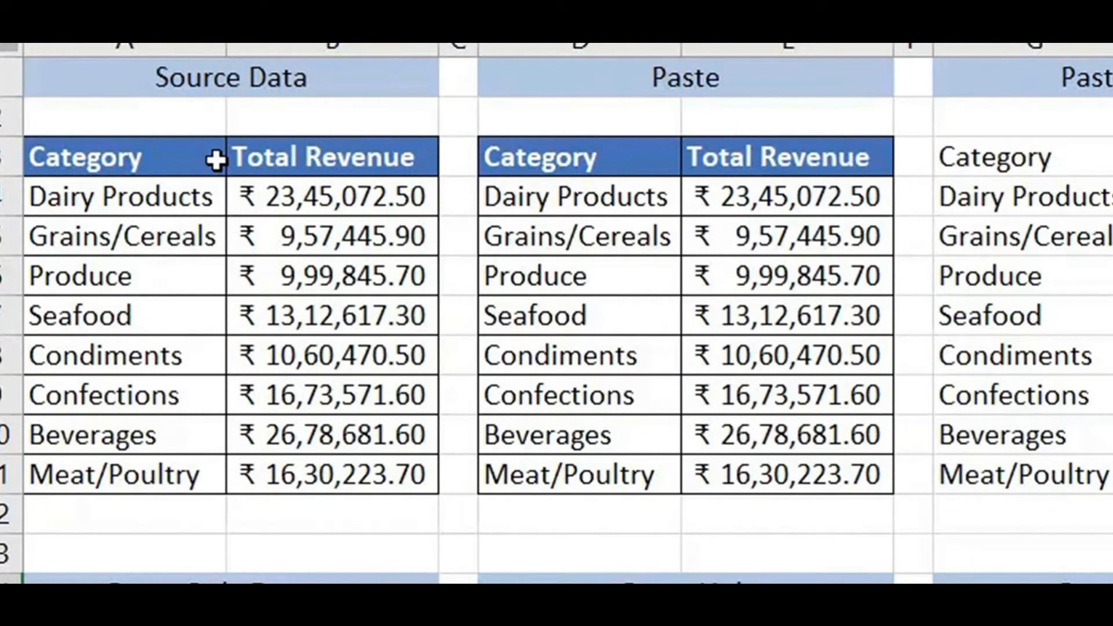
Select parts of the Source Data table: its headers, the revenue column and the Grains/Cereals cell
drag(216, 160, 328, 163)
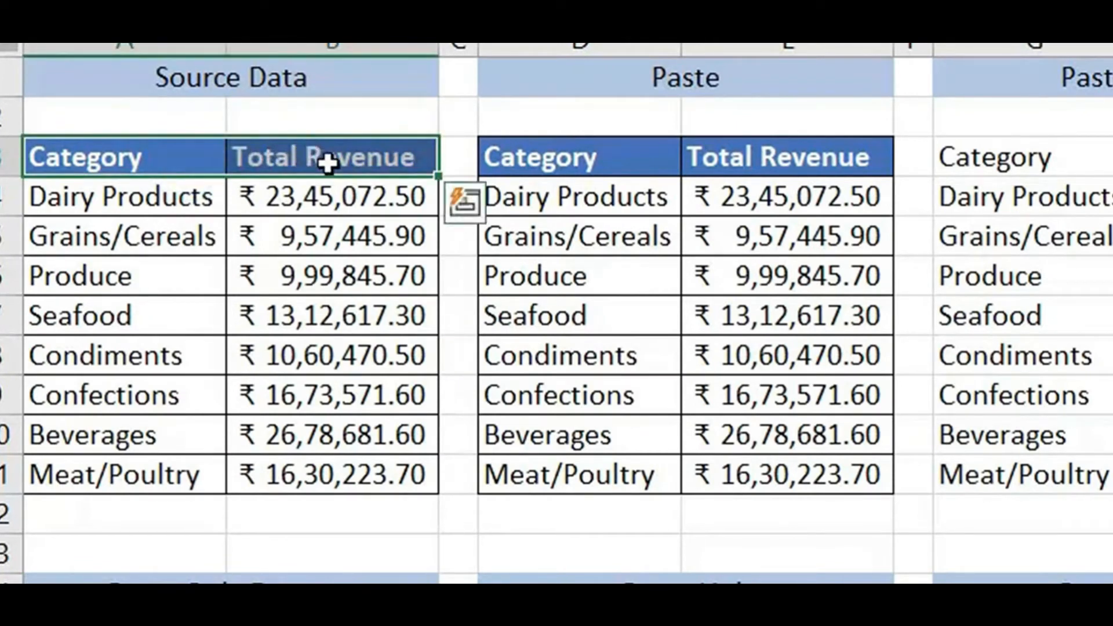
click(323, 194)
key(ctrl+shift+Down)
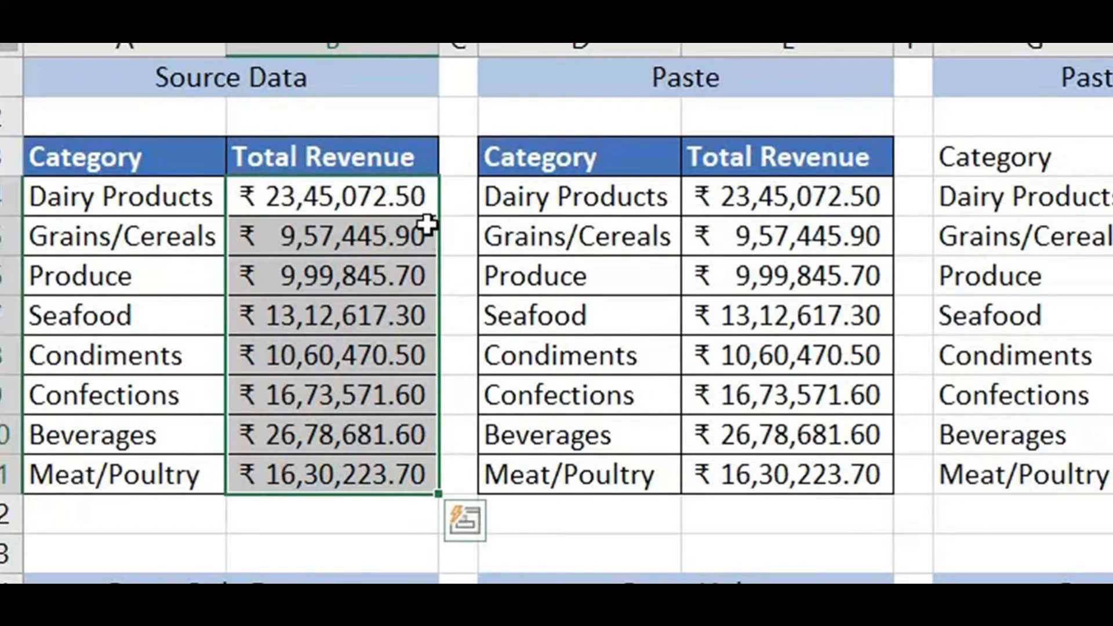
click(373, 220)
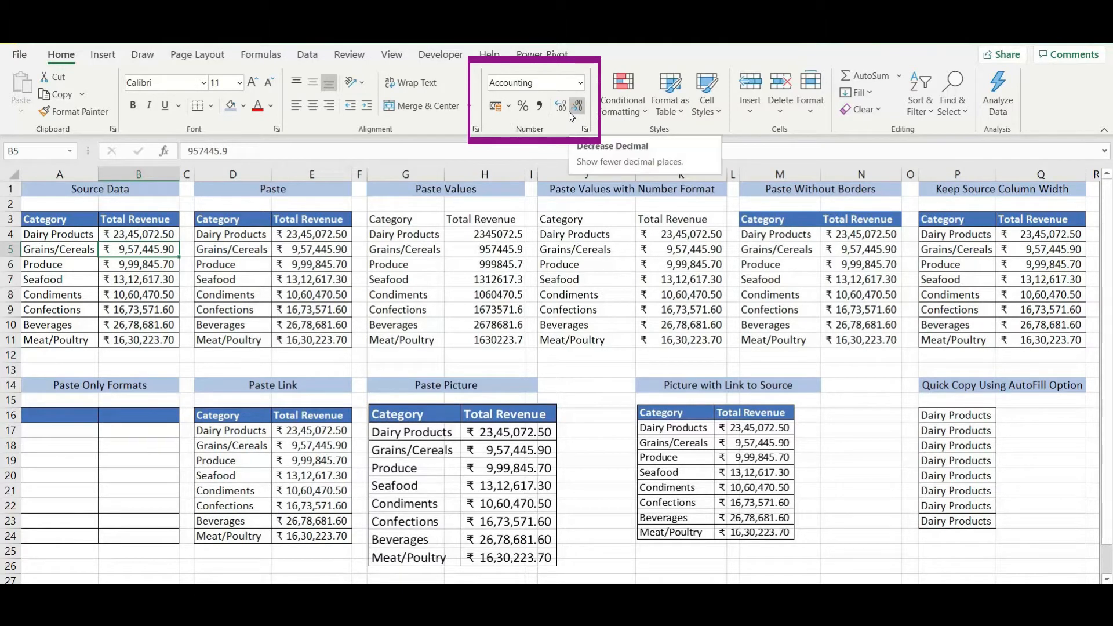
mouse_move(71, 219)
mouse_down()
mouse_move(150, 224)
mouse_move(107, 238)
mouse_move(166, 316)
mouse_move(168, 338)
mouse_up()
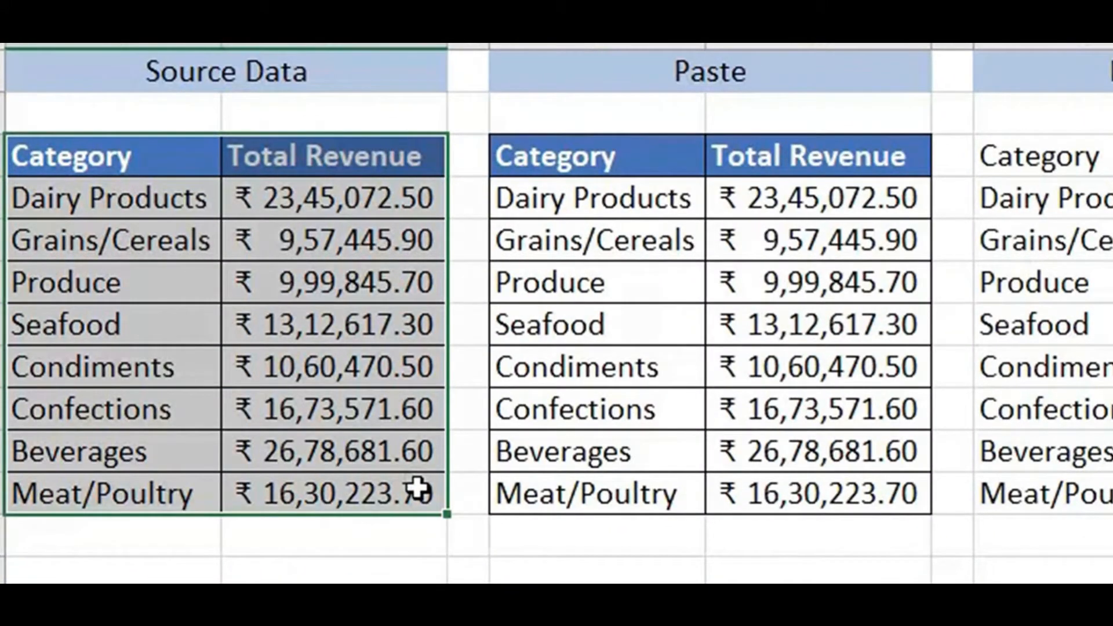
drag(419, 490, 414, 488)
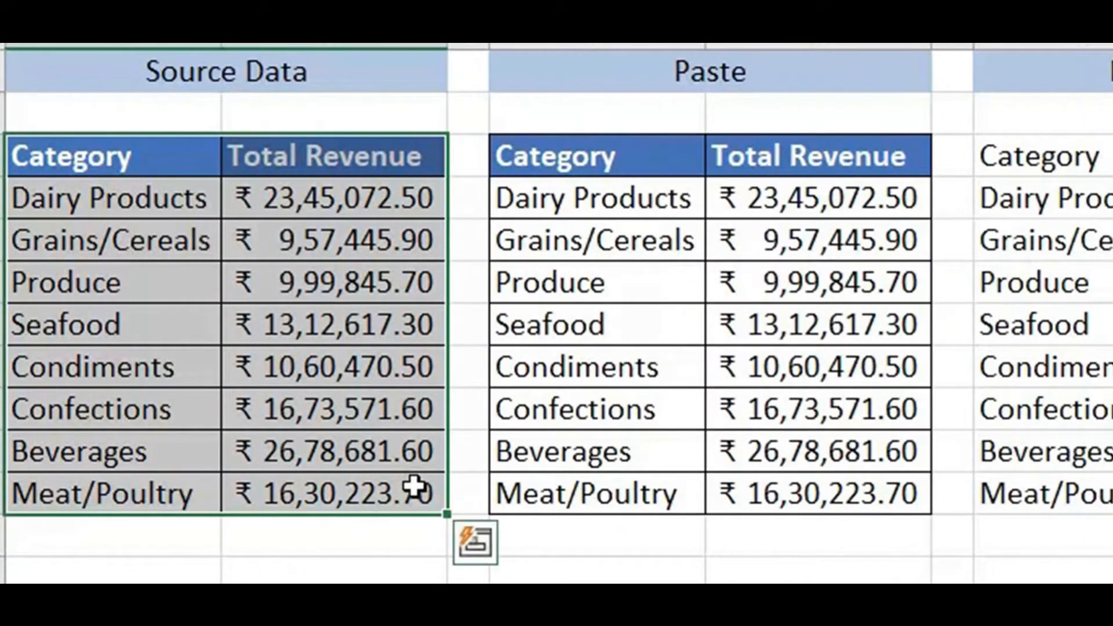
click(293, 249)
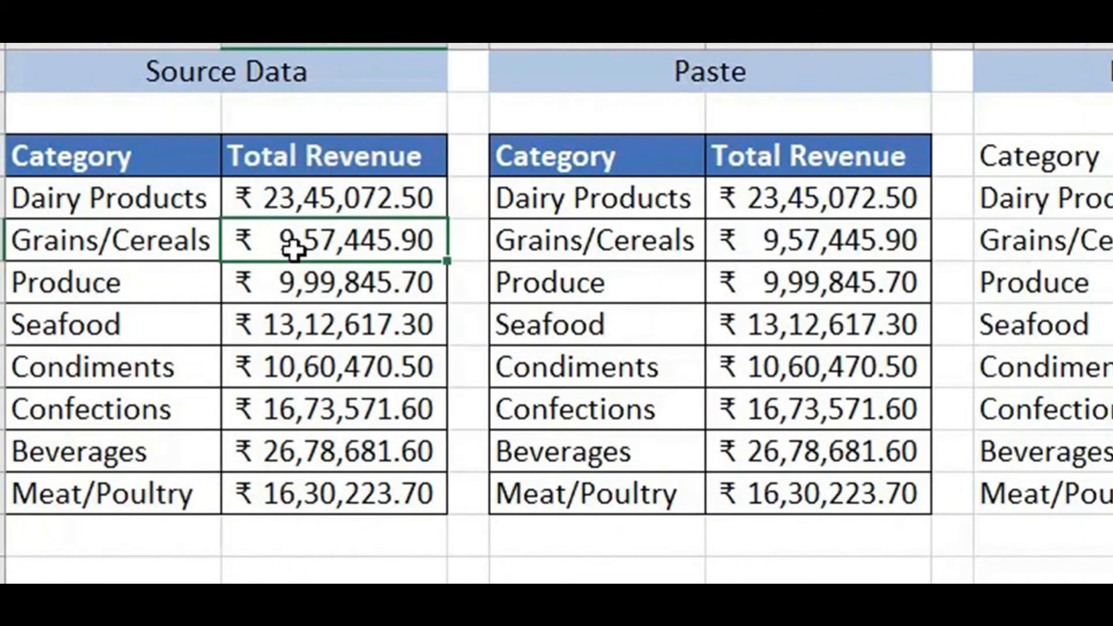
Select the Paste Values, Number Format, Without Borders, Only Formats and Paste Link blocks in turn
drag(415, 228, 502, 353)
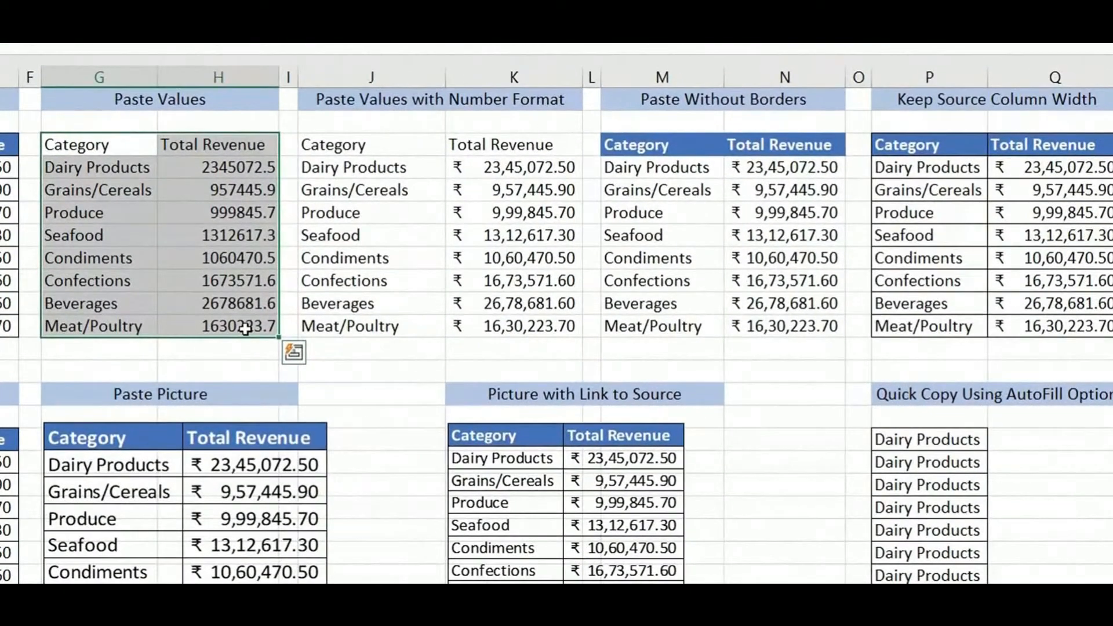
drag(589, 230, 636, 304)
drag(464, 256, 518, 325)
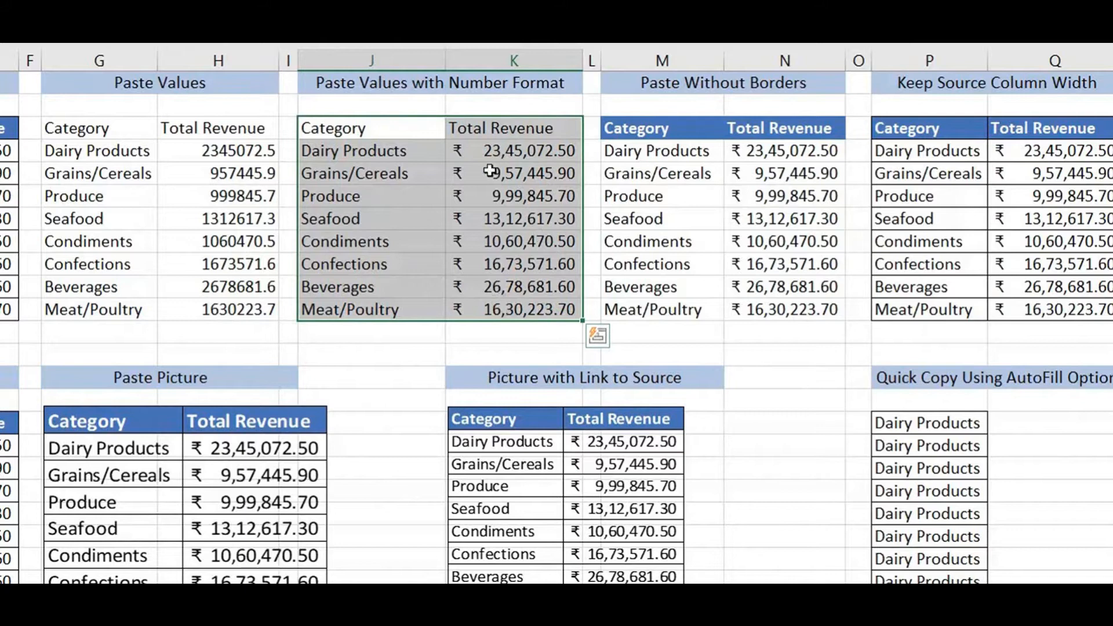
drag(626, 129, 813, 309)
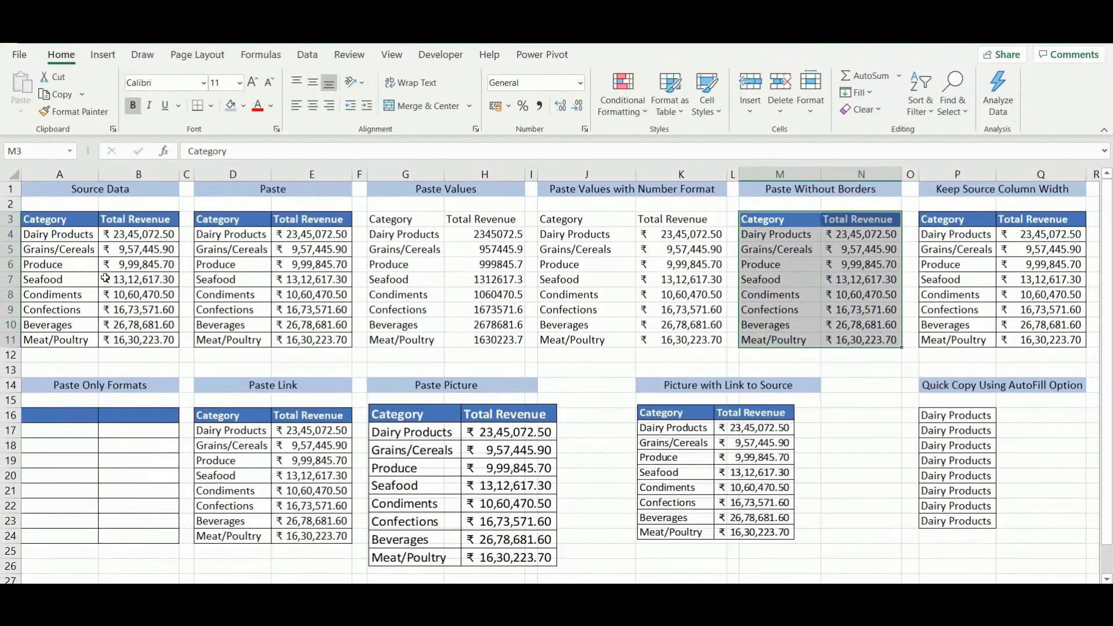
drag(58, 415, 147, 536)
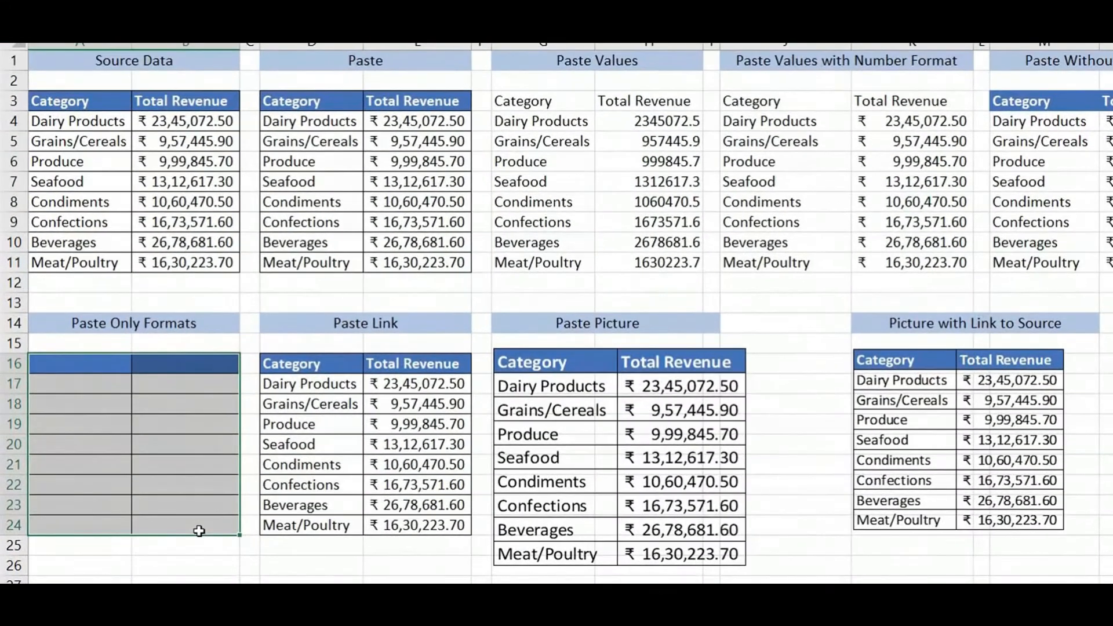
drag(321, 366, 436, 524)
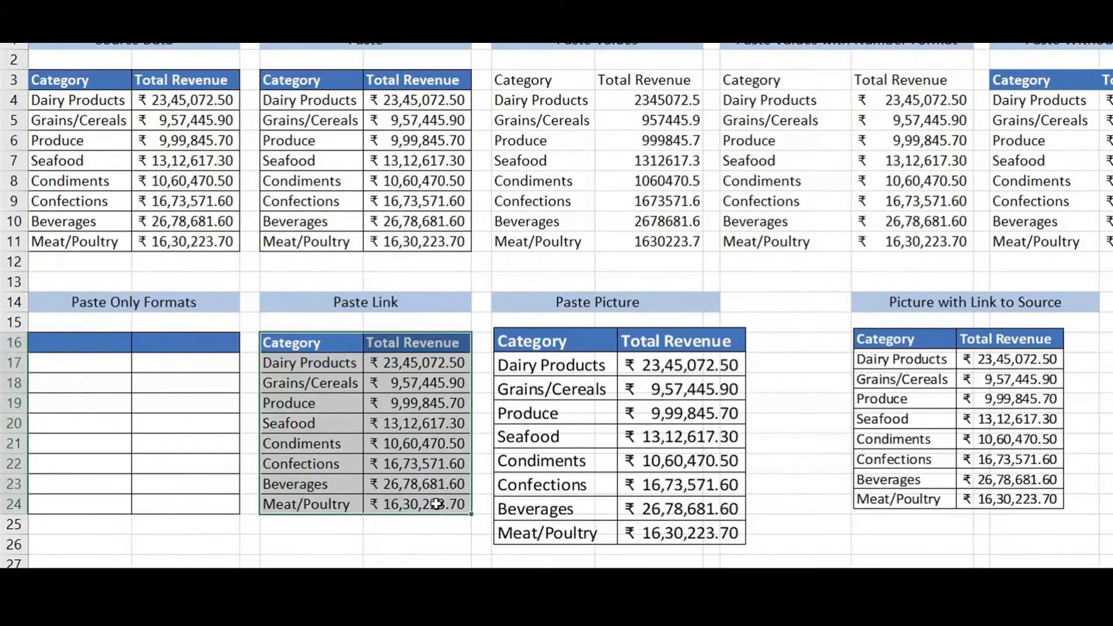
Change the Grains/Cereals revenue to 100000 and check the static and linked pictures
click(178, 124)
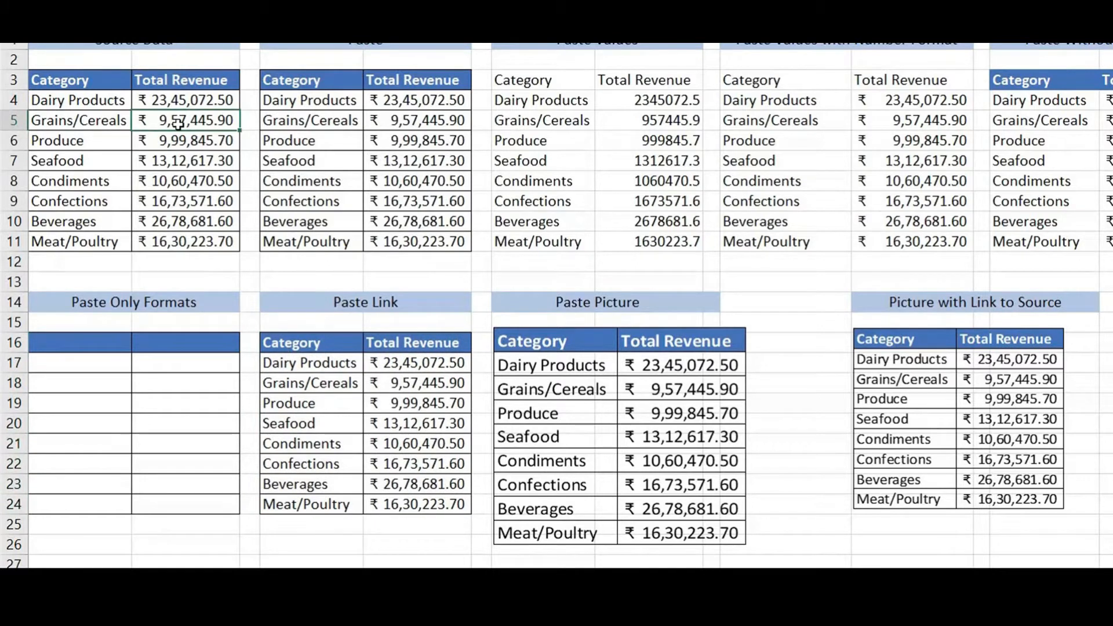
text(100000)
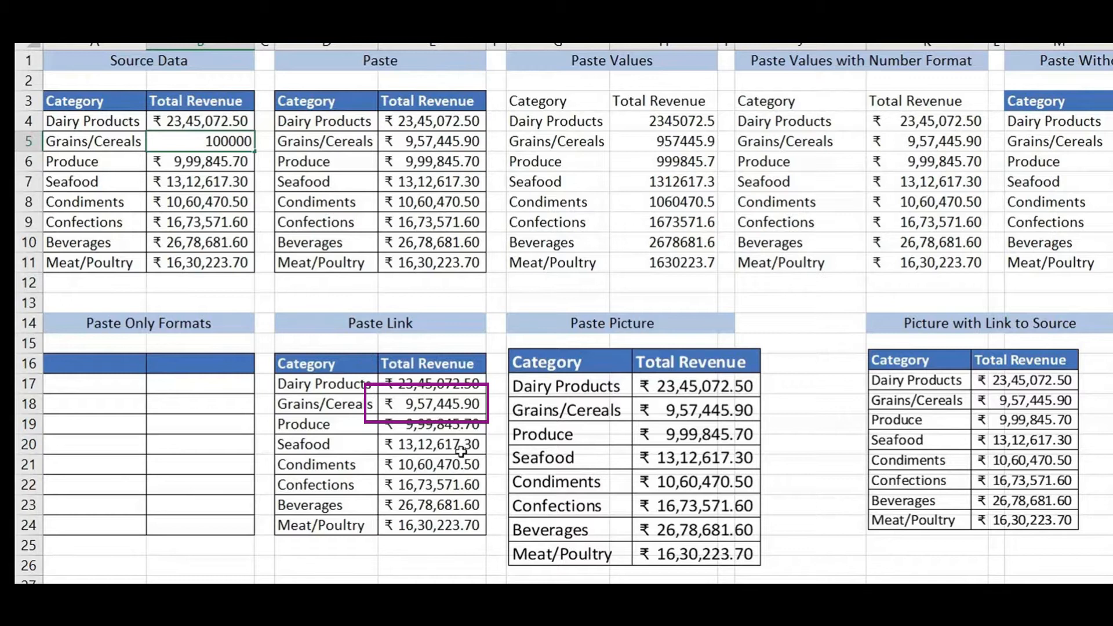
key(Return)
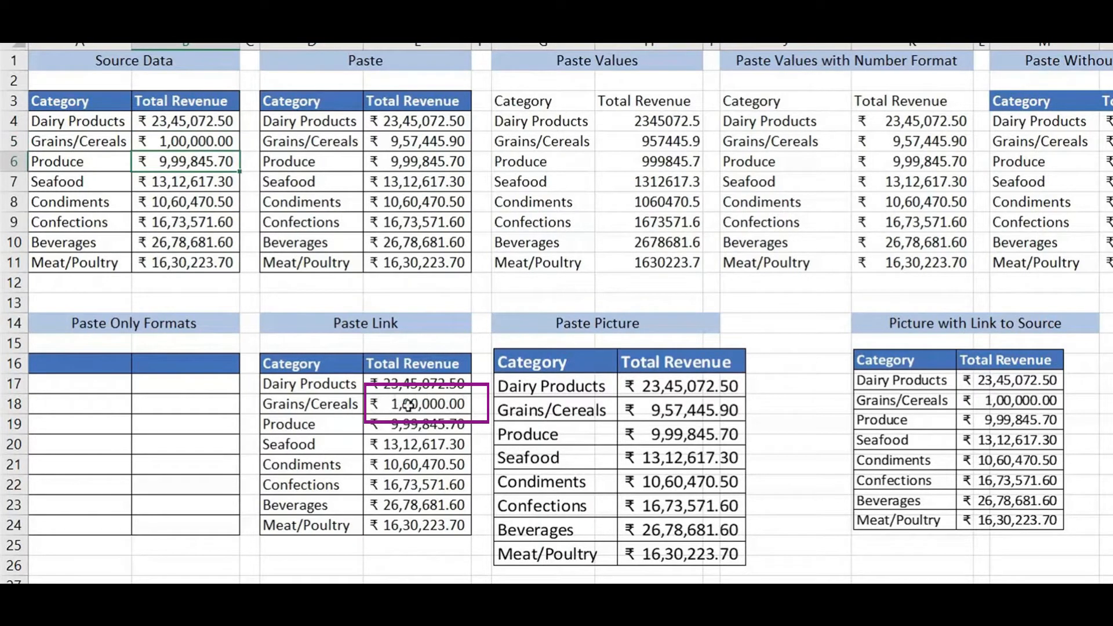
mouse_move(600, 356)
mouse_down()
mouse_move(655, 333)
mouse_move(581, 365)
mouse_move(613, 340)
mouse_up()
click(895, 368)
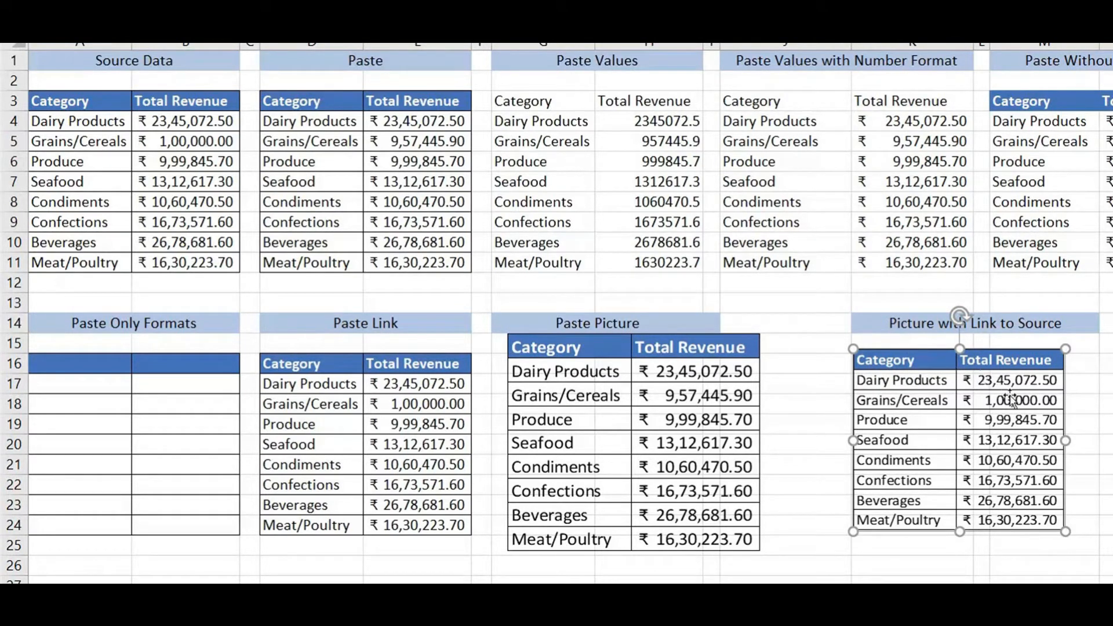
Change the Dairy Products revenue to 10000 and nudge the linked picture up and right
click(185, 120)
text(10000)
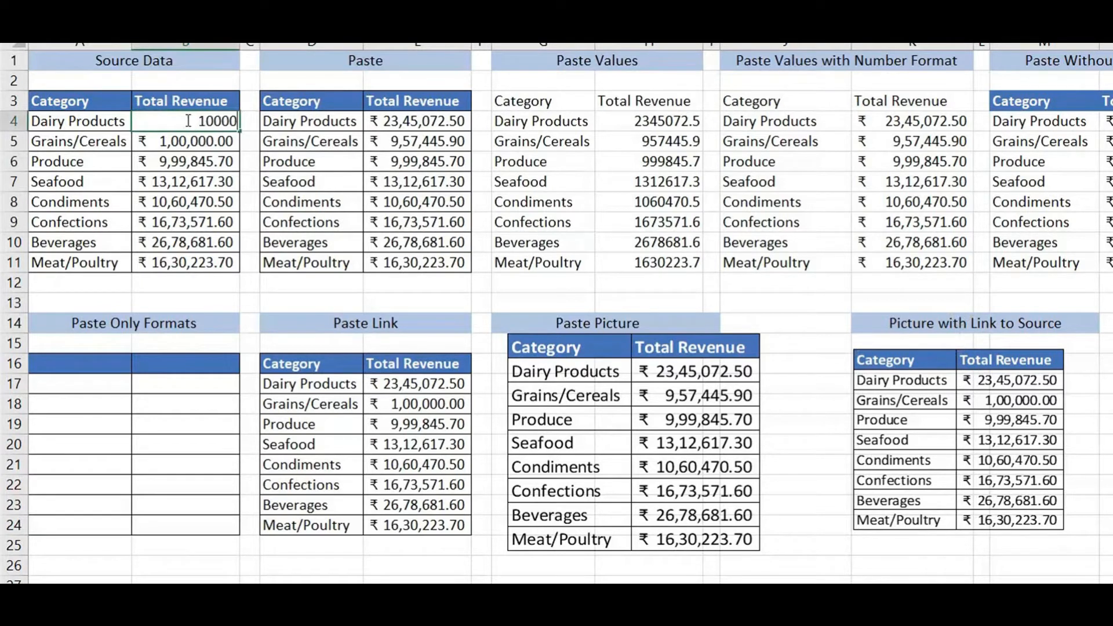
key(Return)
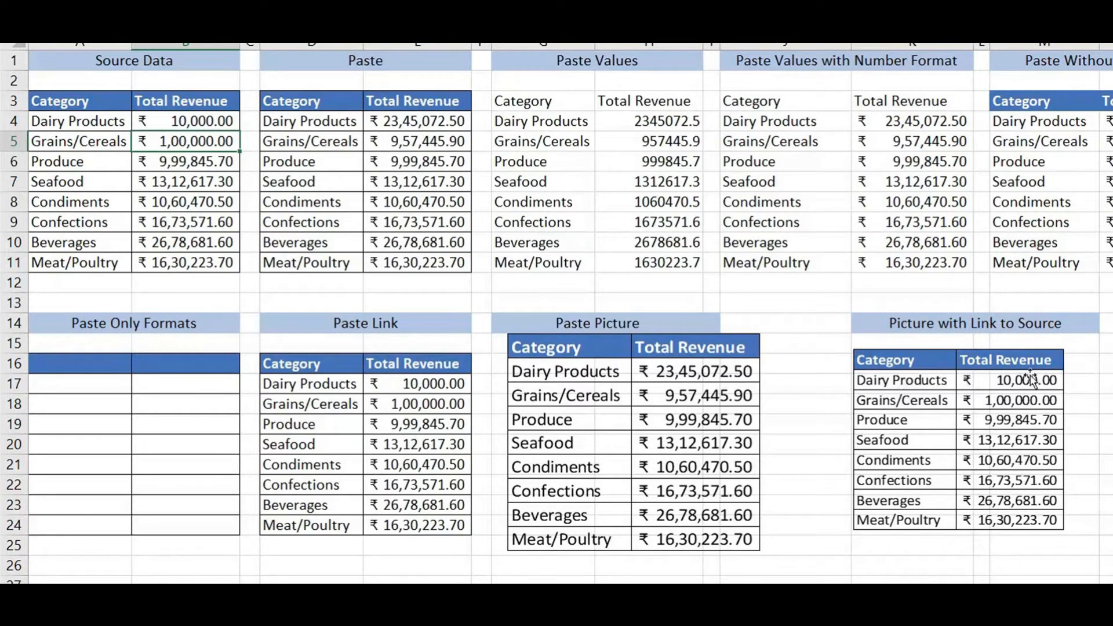
click(1009, 365)
drag(1009, 365, 1021, 352)
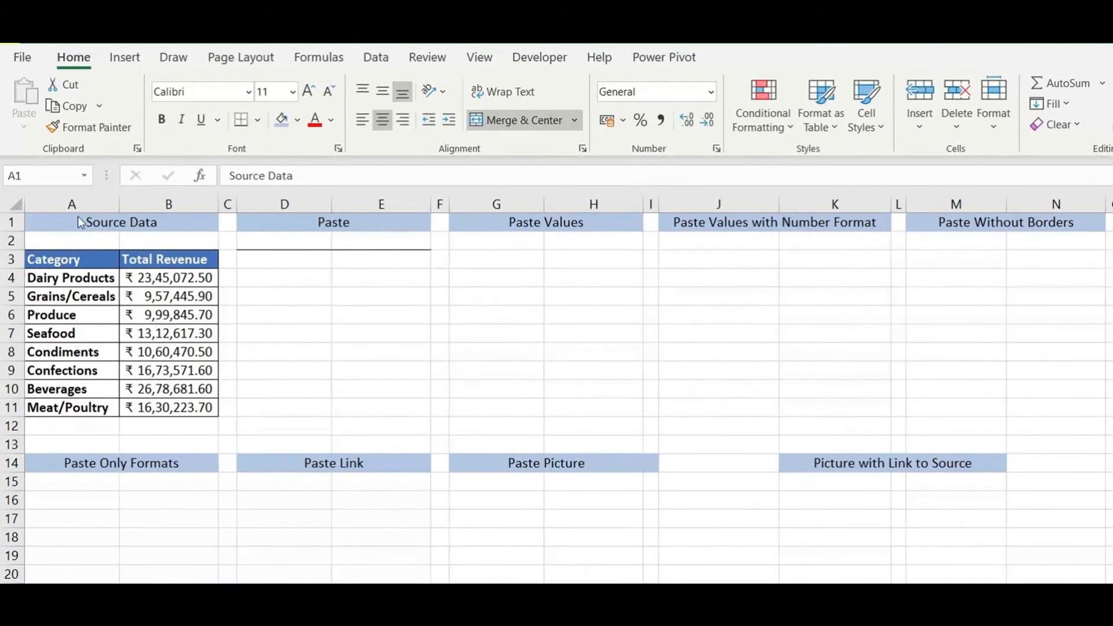
Copy the Source Data table A3:B11 and paste it with formatting at D3
drag(88, 258, 213, 413)
right_click(134, 295)
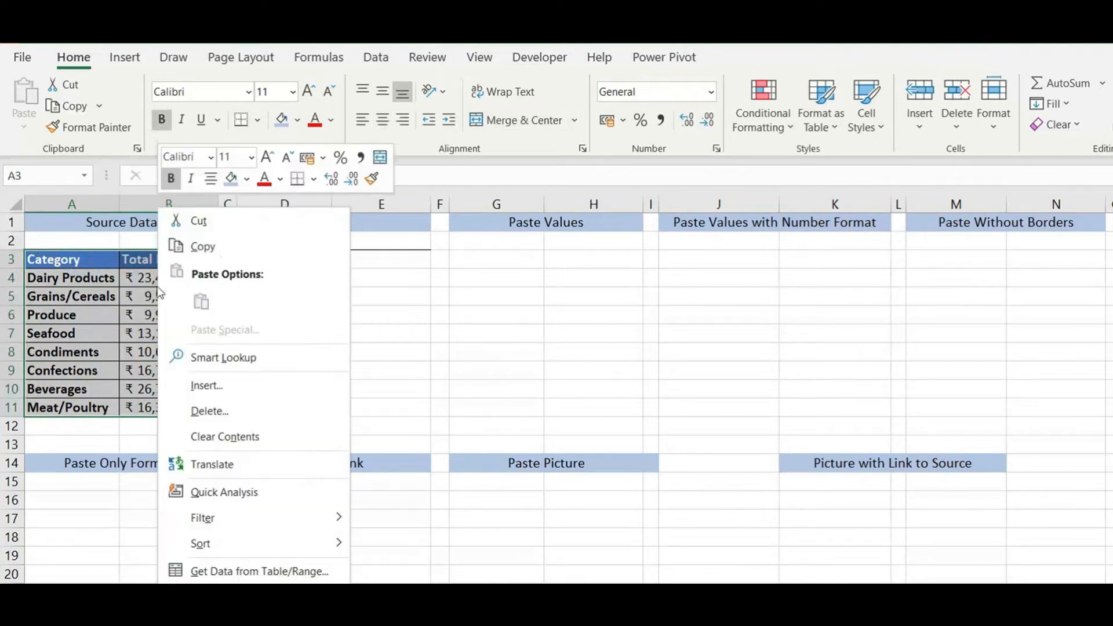
click(206, 246)
click(285, 259)
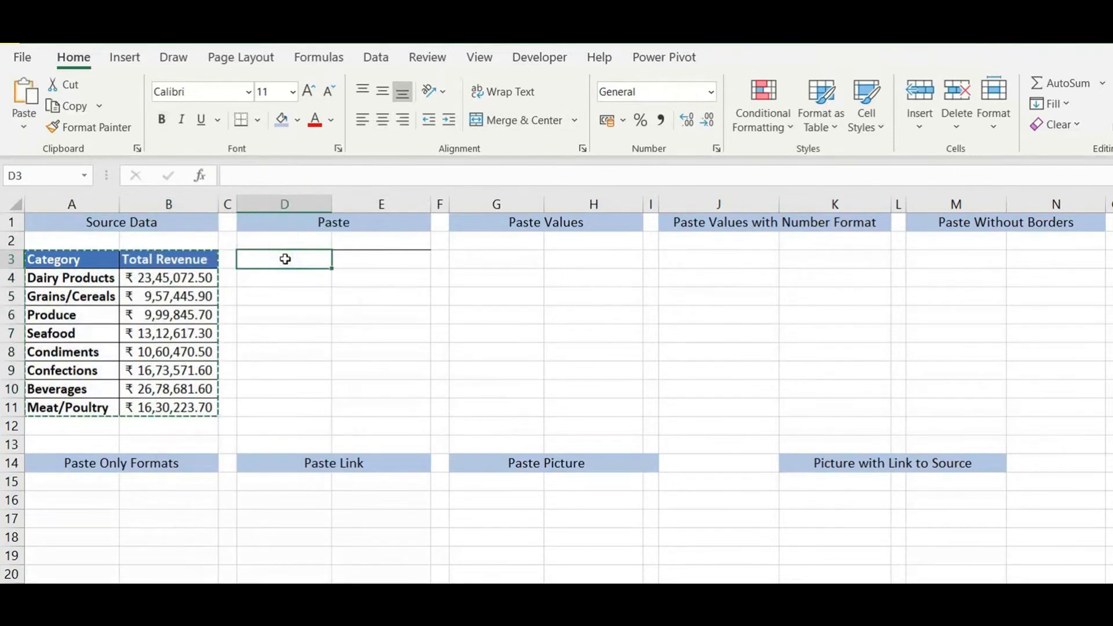
right_click(280, 257)
click(324, 330)
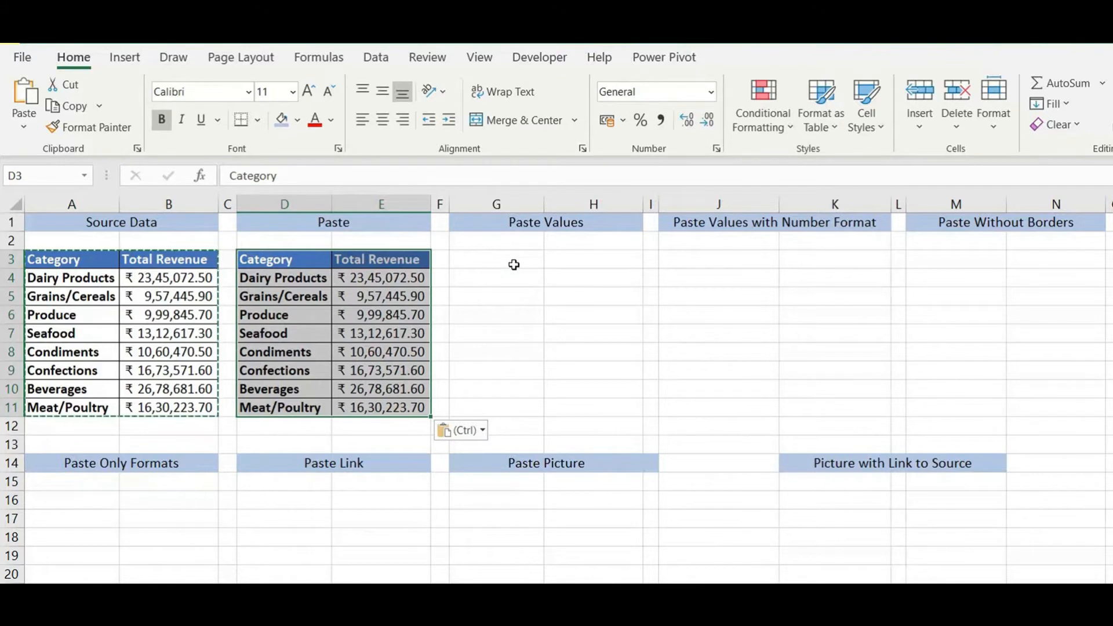
Clear the copy marquee, then copy the Source Data table A3:B11 again
key(Escape)
drag(69, 260, 168, 406)
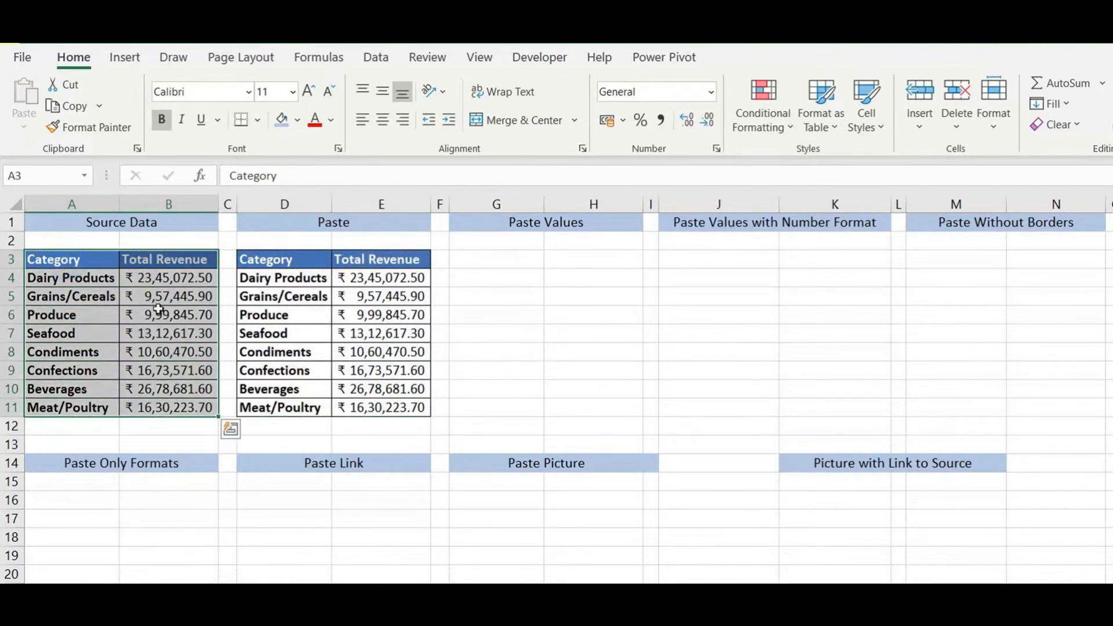
key(ctrl+c)
Paste only the plain values of the copied table at G3, without formatting or borders
click(508, 258)
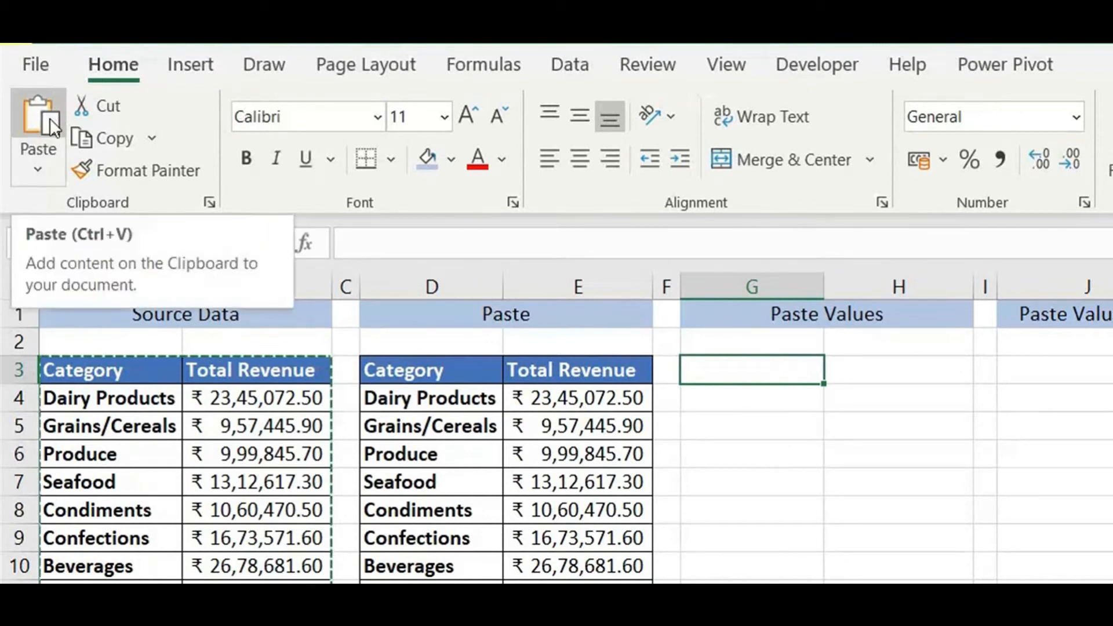
click(37, 170)
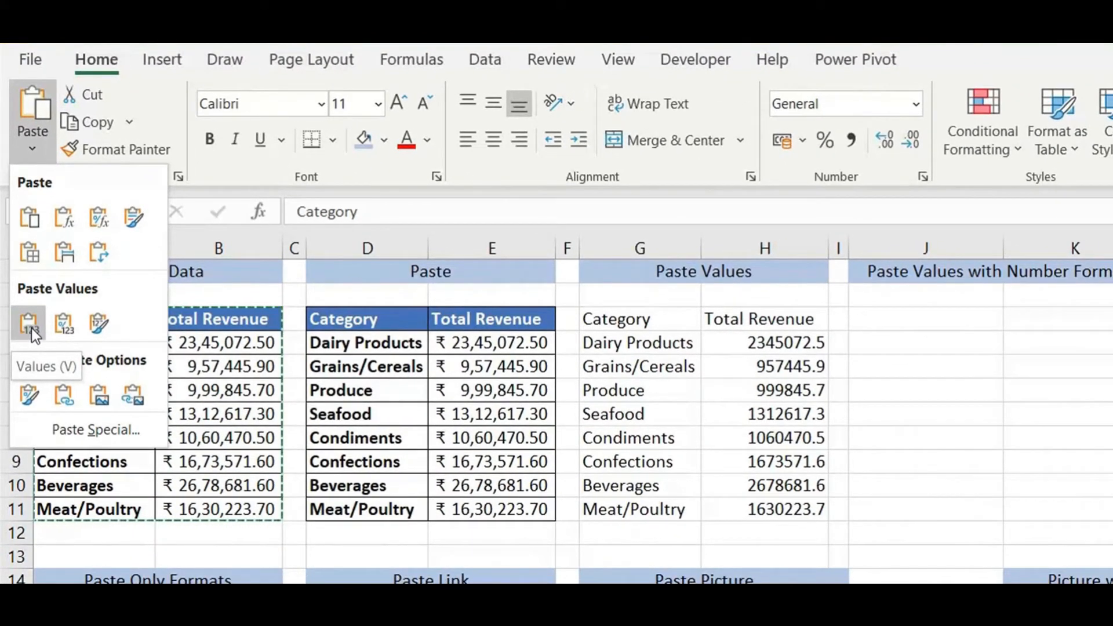
click(31, 328)
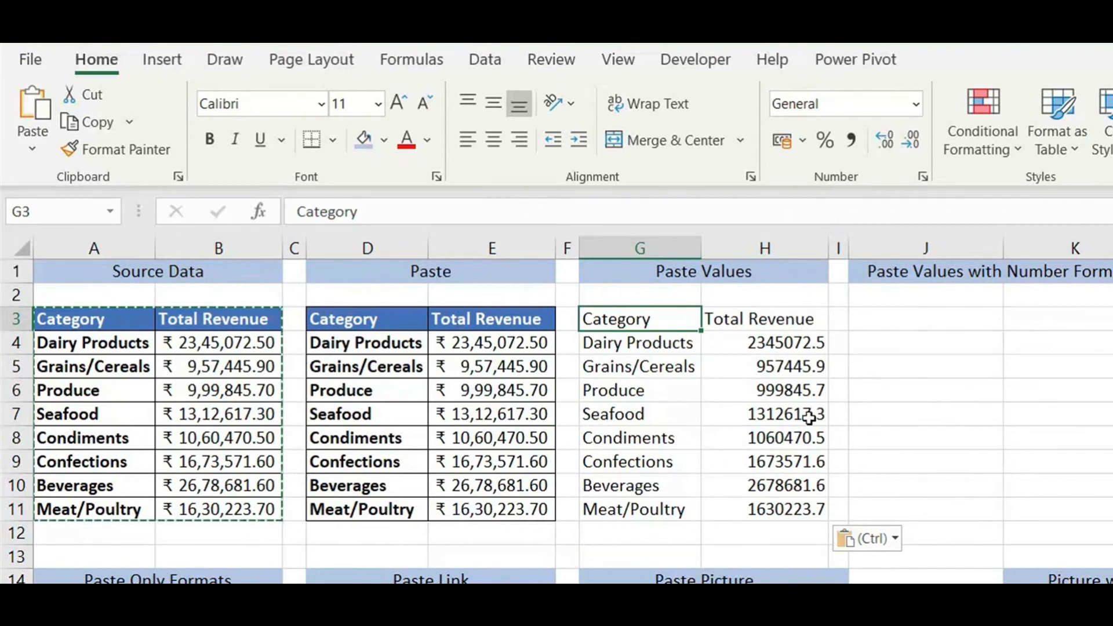
click(908, 319)
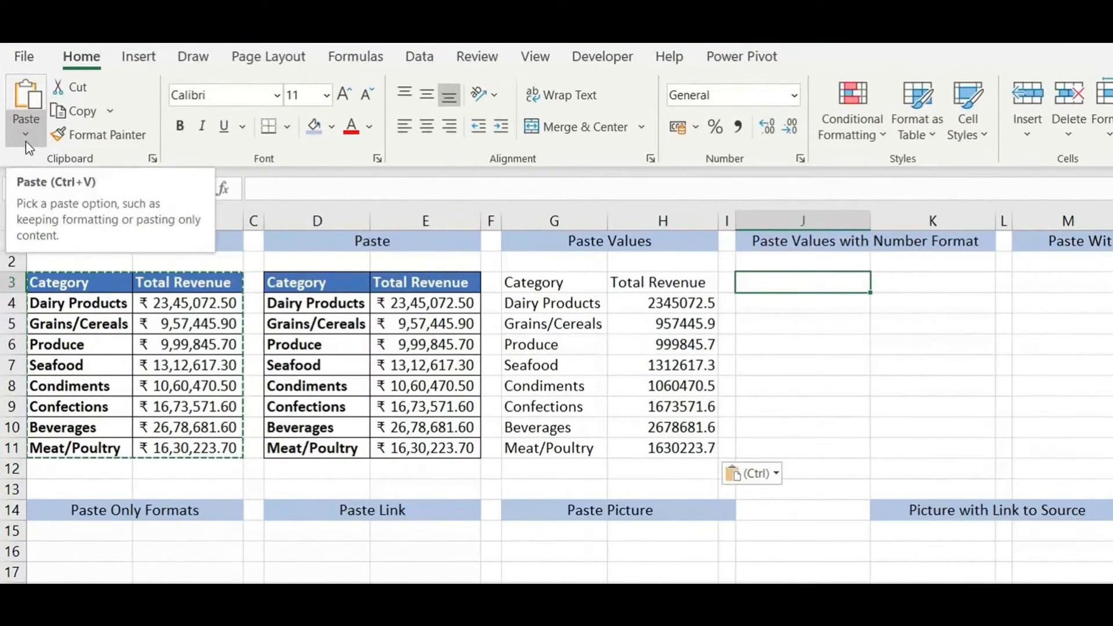
Paste the copied values with their ₹ number format into J3 using Values & Number Formatting
click(21, 113)
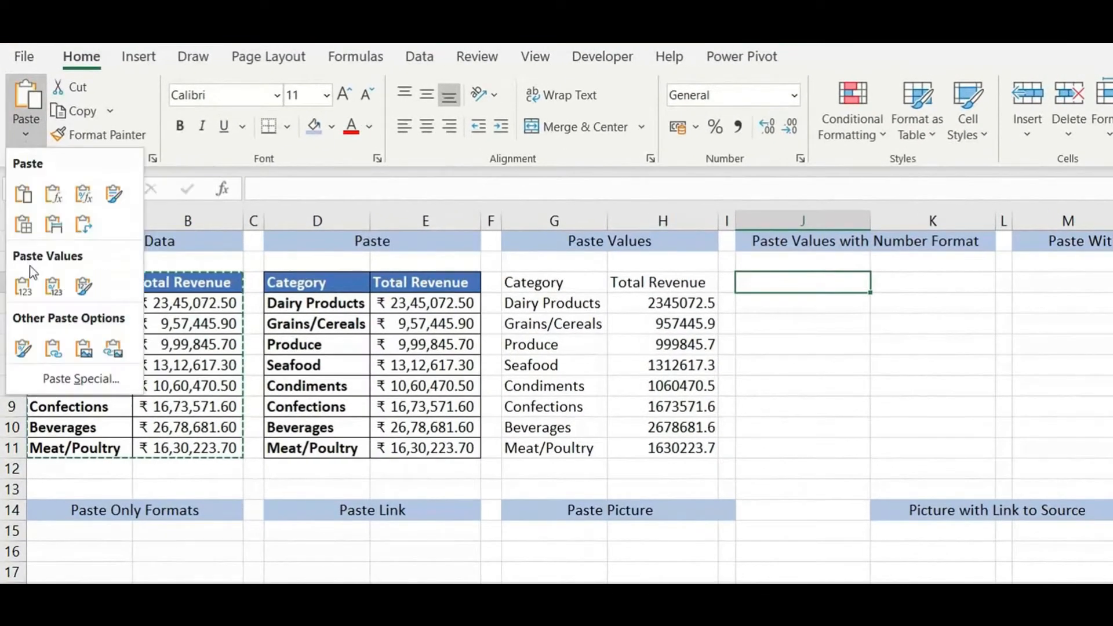
click(53, 290)
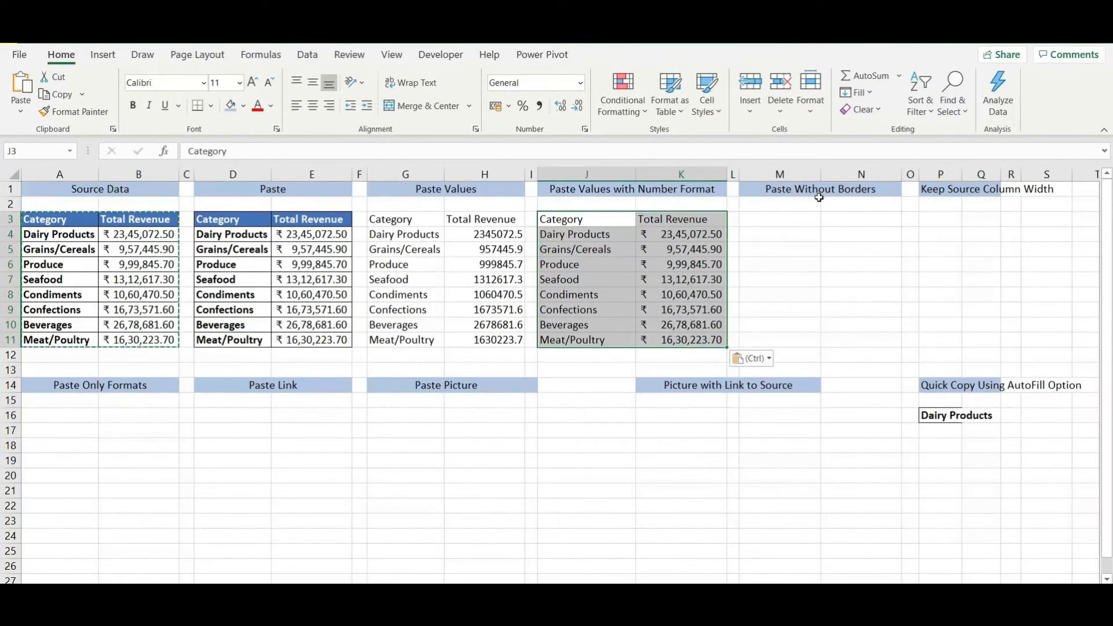
click(791, 221)
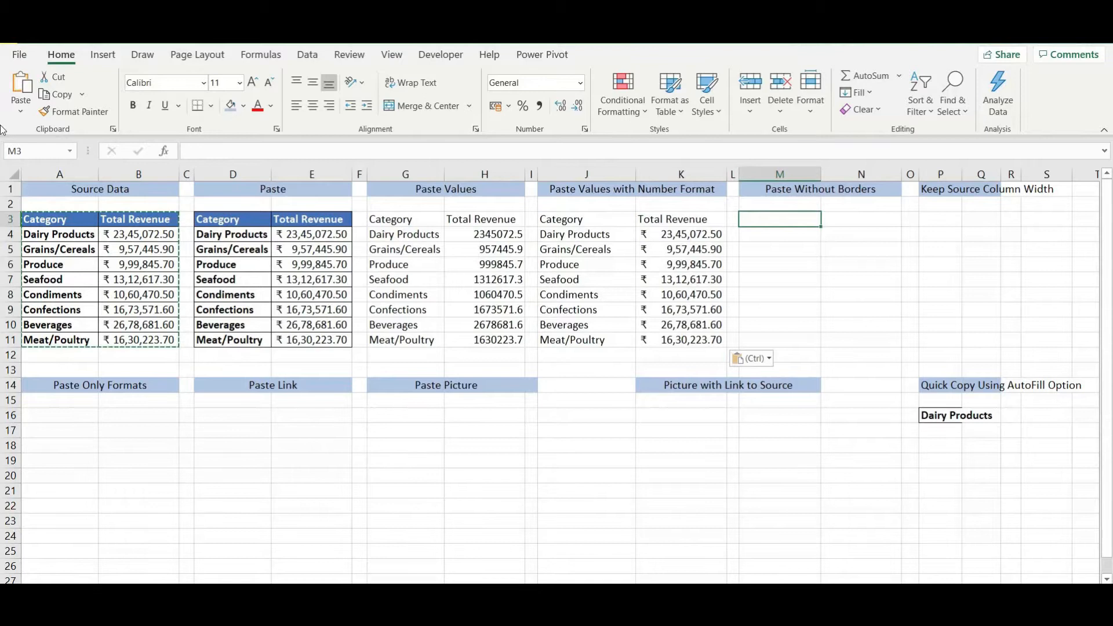
Paste the copied table at M3 with No Borders, then clear the copy marquee
click(19, 115)
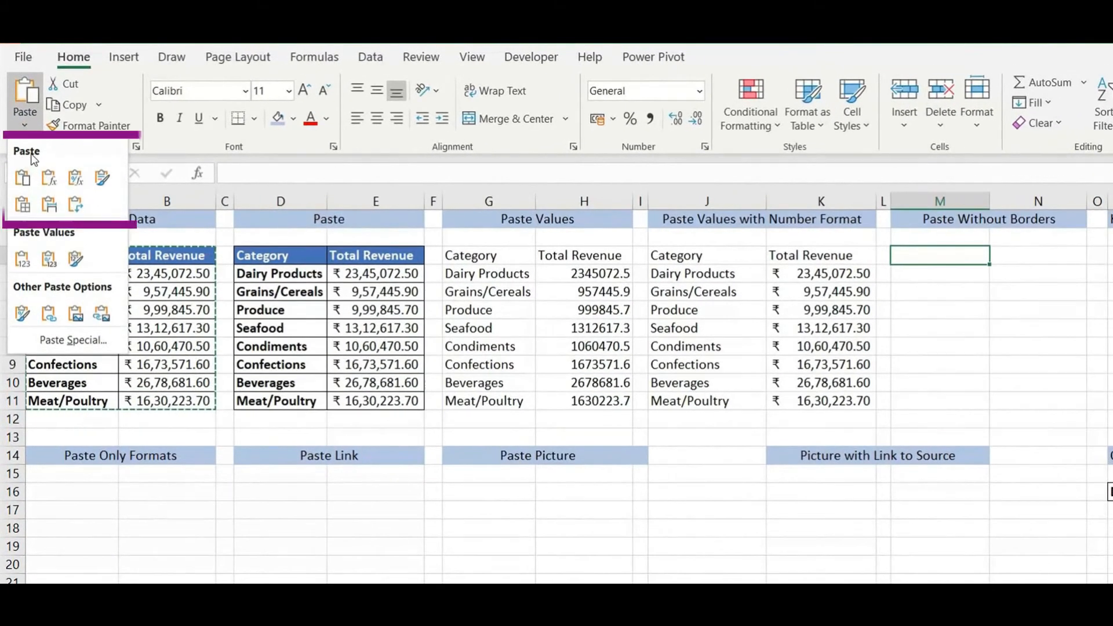
click(23, 205)
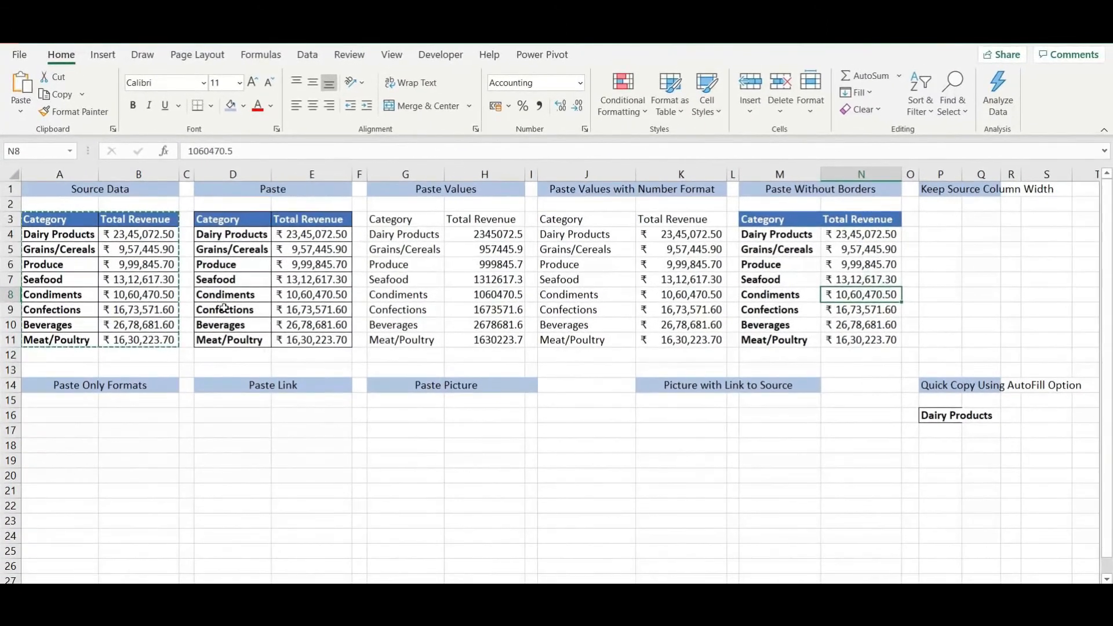
key(Escape)
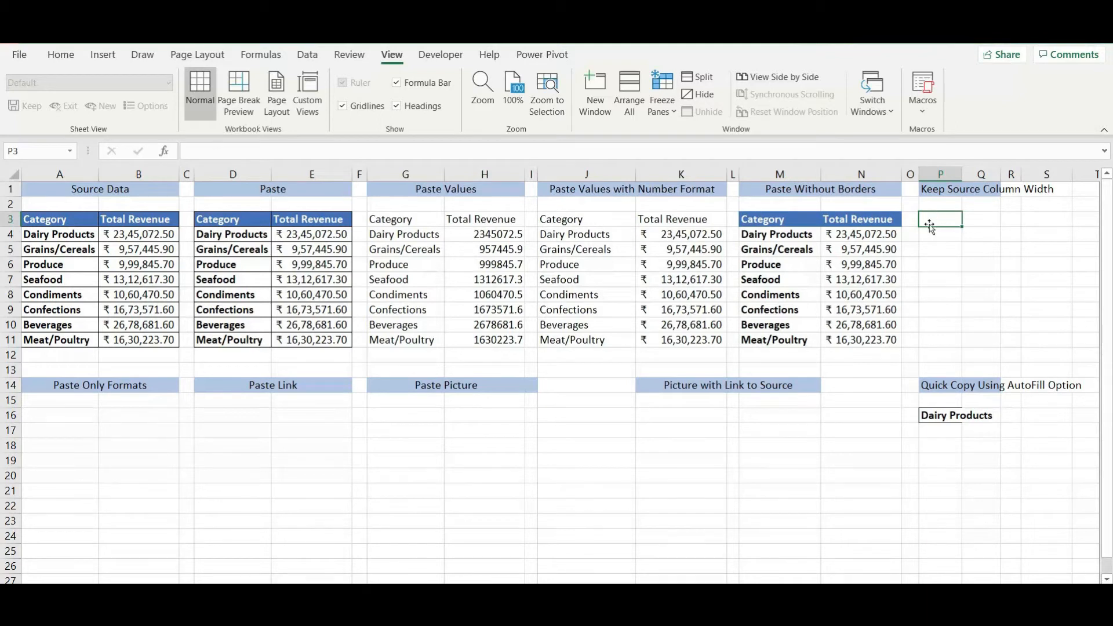
Paste the Source Data table at P3, try widening column P, then undo
drag(51, 223, 157, 339)
key(ctrl+c)
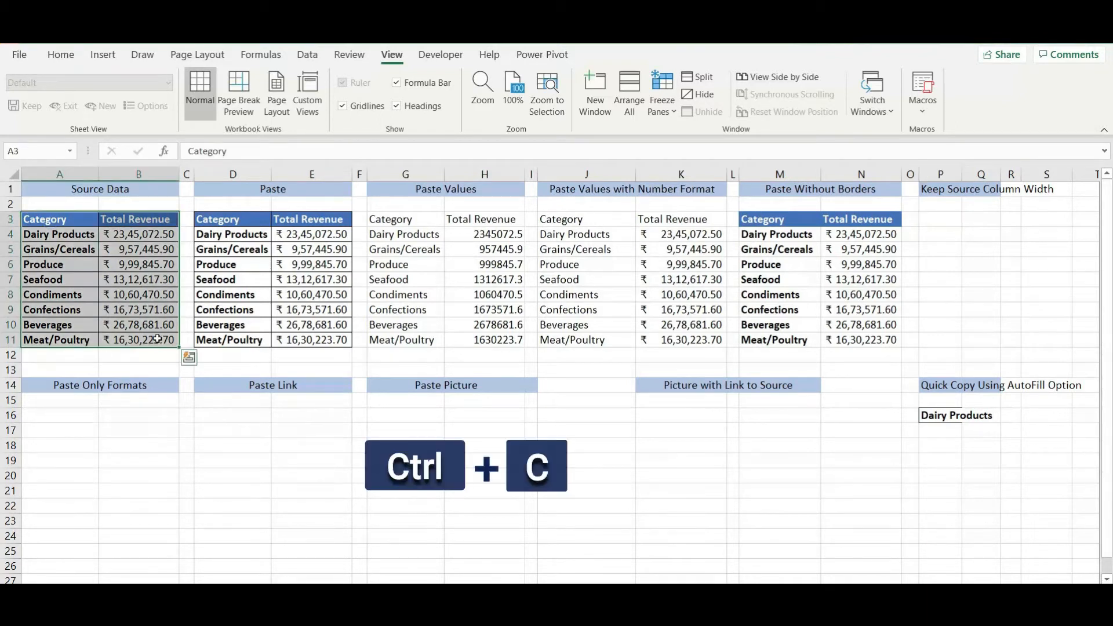
click(941, 219)
key(ctrl+v)
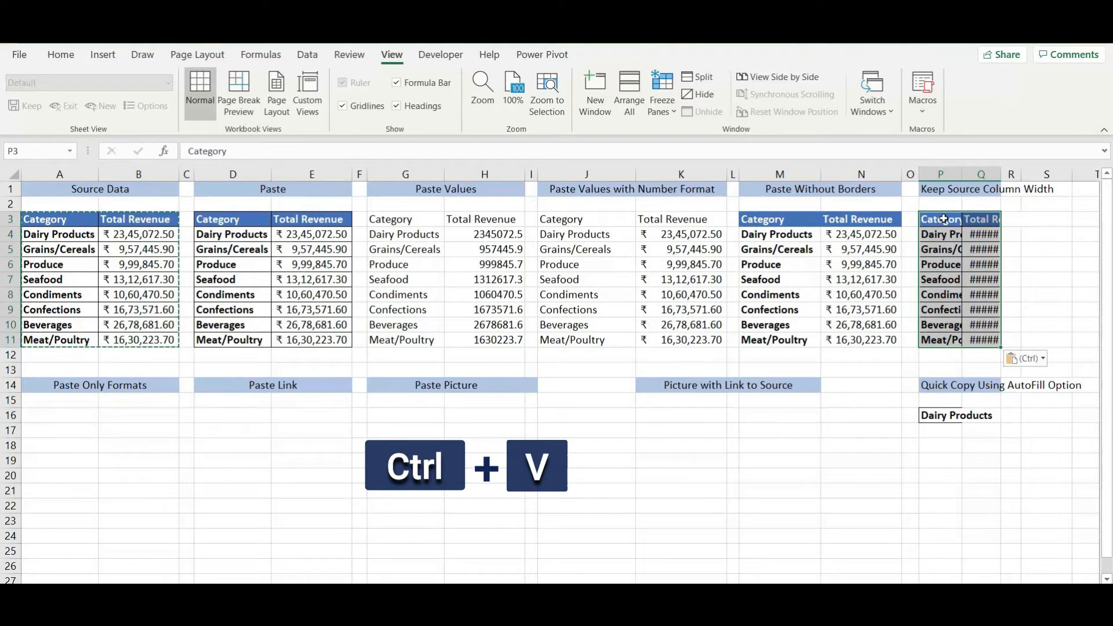
click(950, 253)
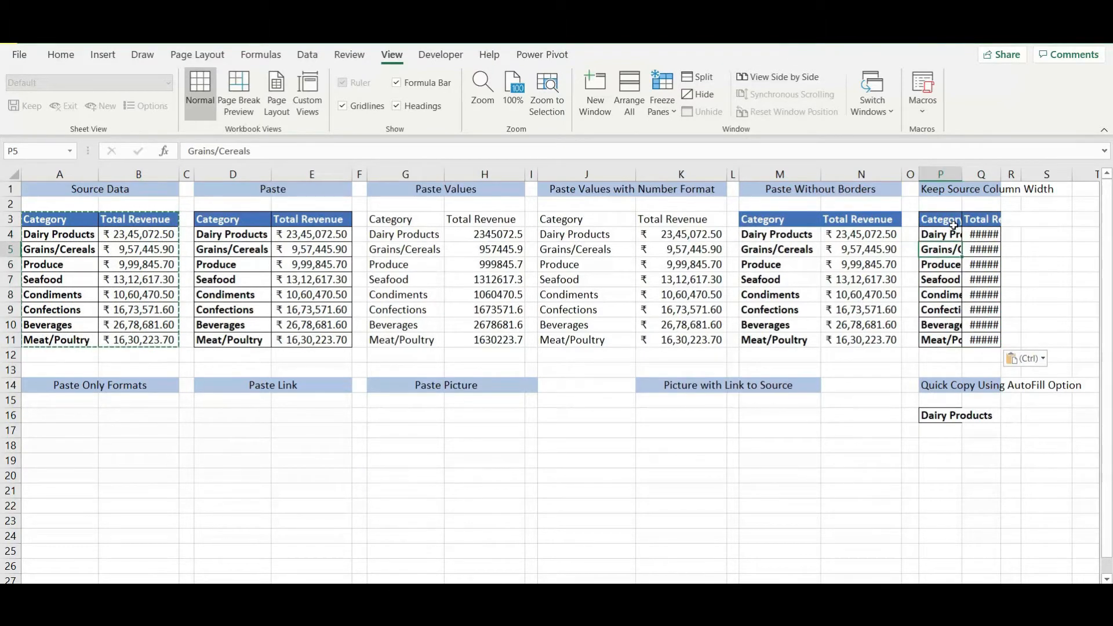
drag(962, 174, 989, 174)
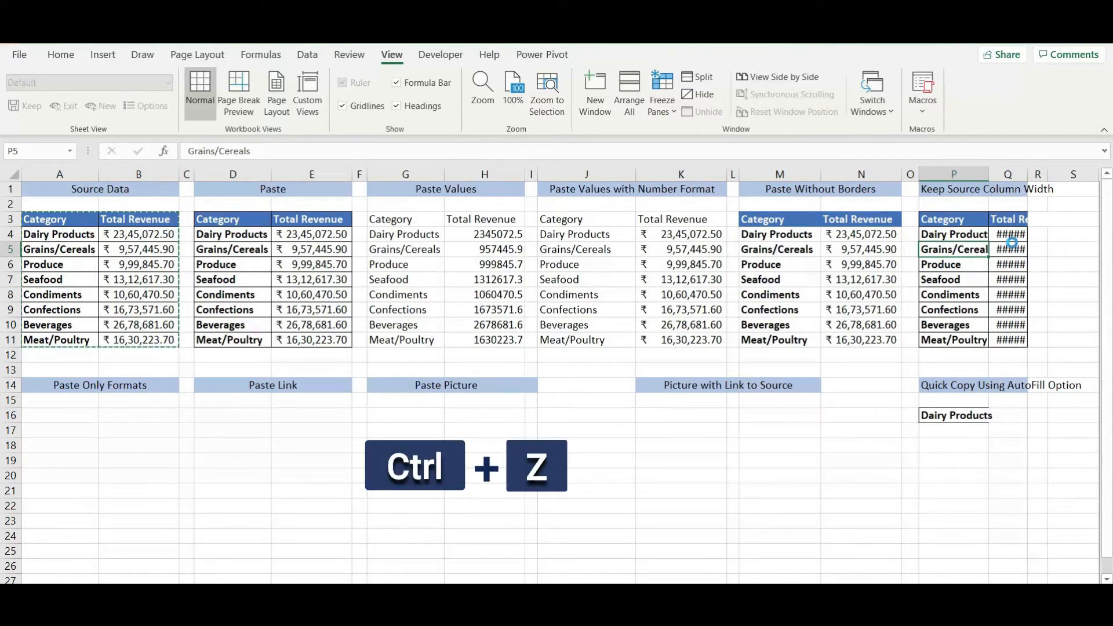
key(ctrl+z)
key(ctrl+z)
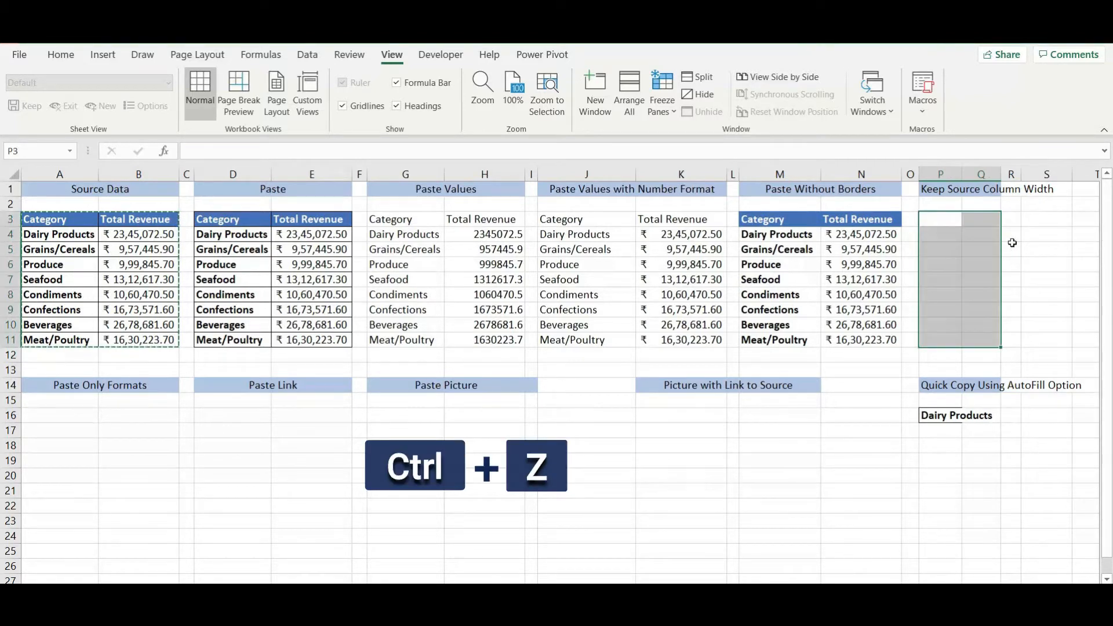
click(952, 217)
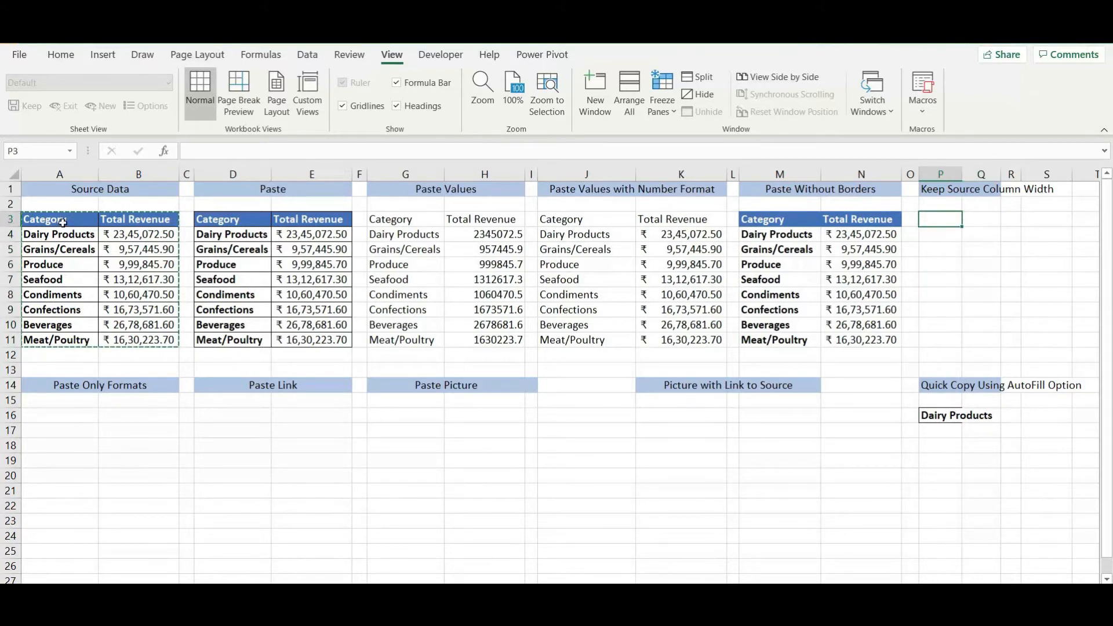
Recopy A3:B11 and paste it at P3 with Keep Source Column Widths, then clear the marquee
drag(60, 221, 165, 345)
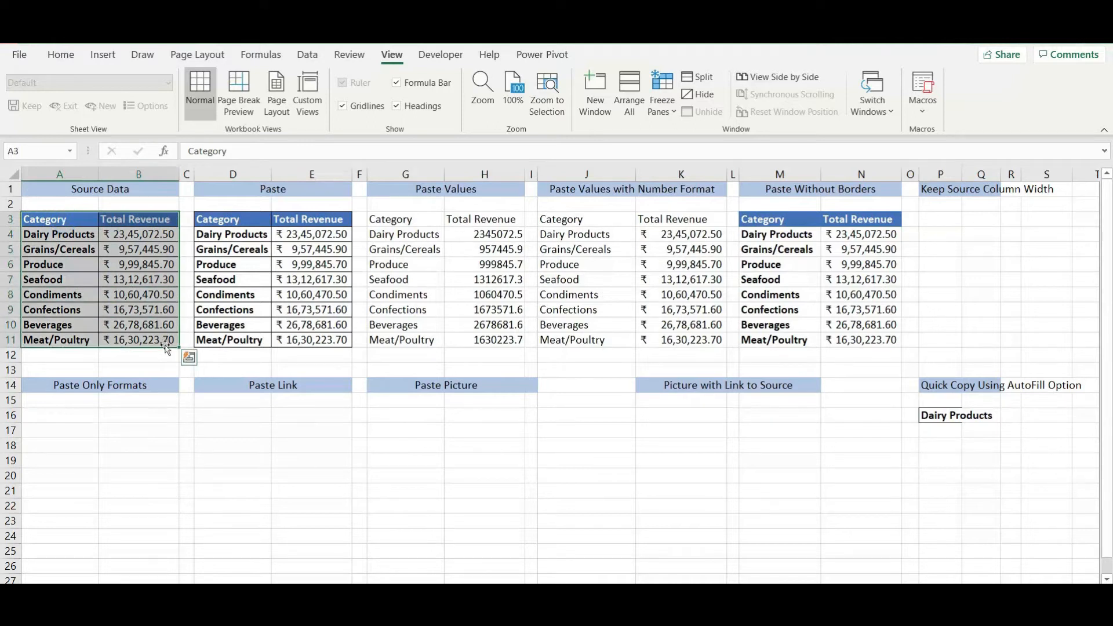
key(ctrl+c)
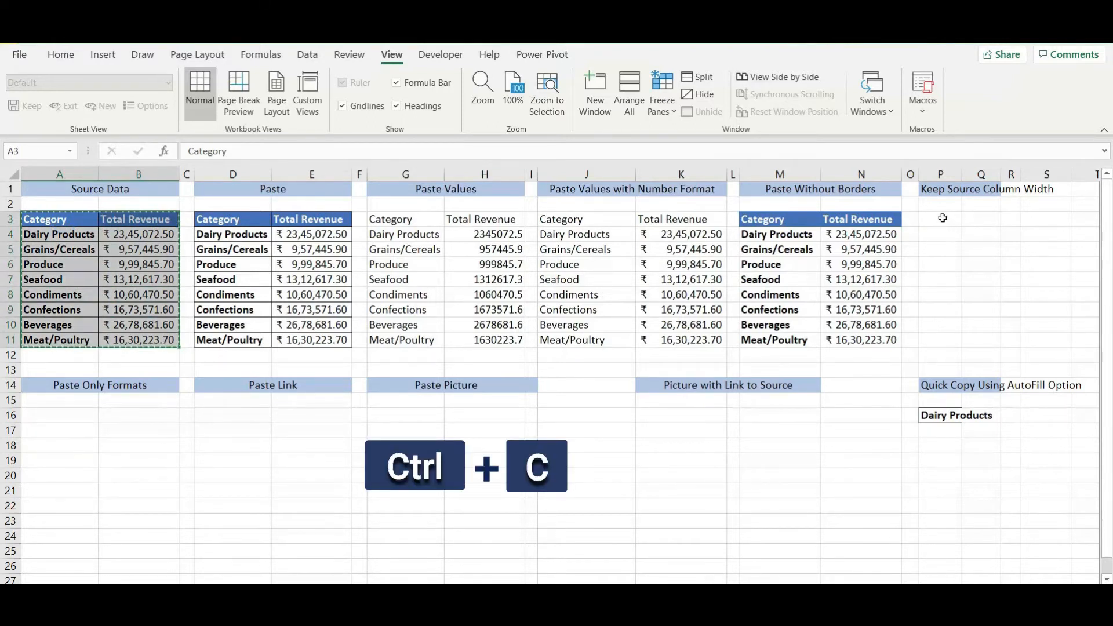
click(945, 220)
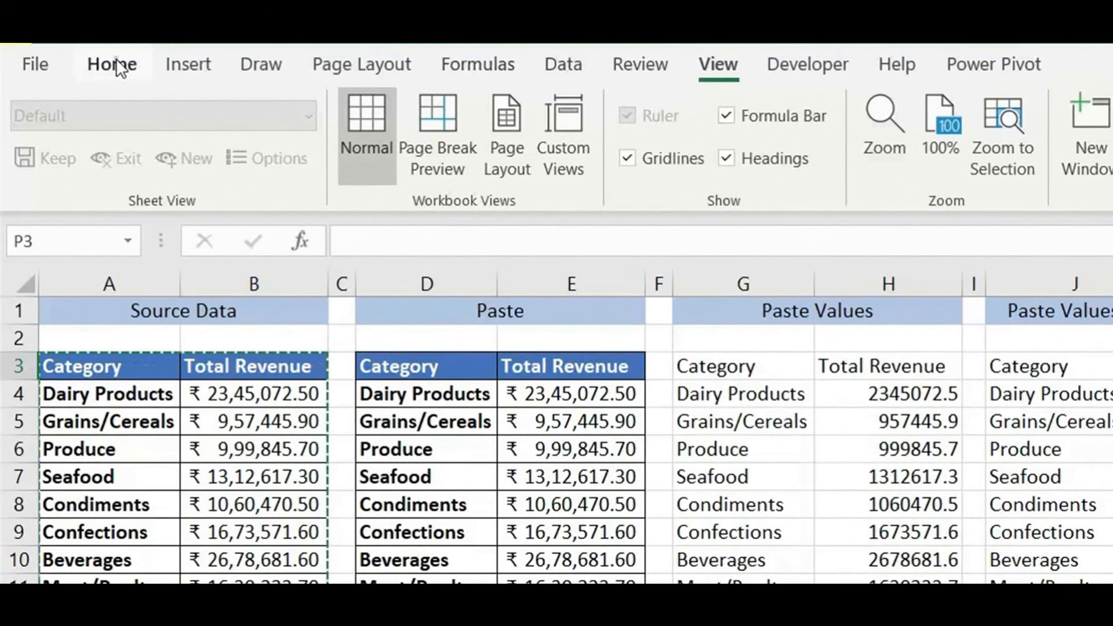
click(114, 65)
click(37, 178)
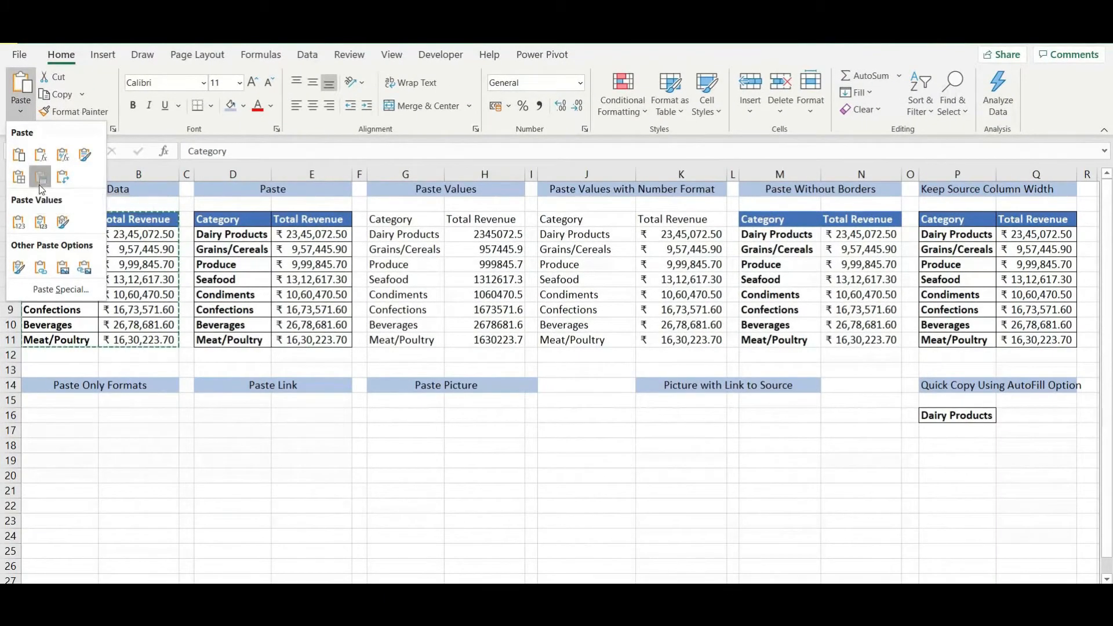
click(39, 184)
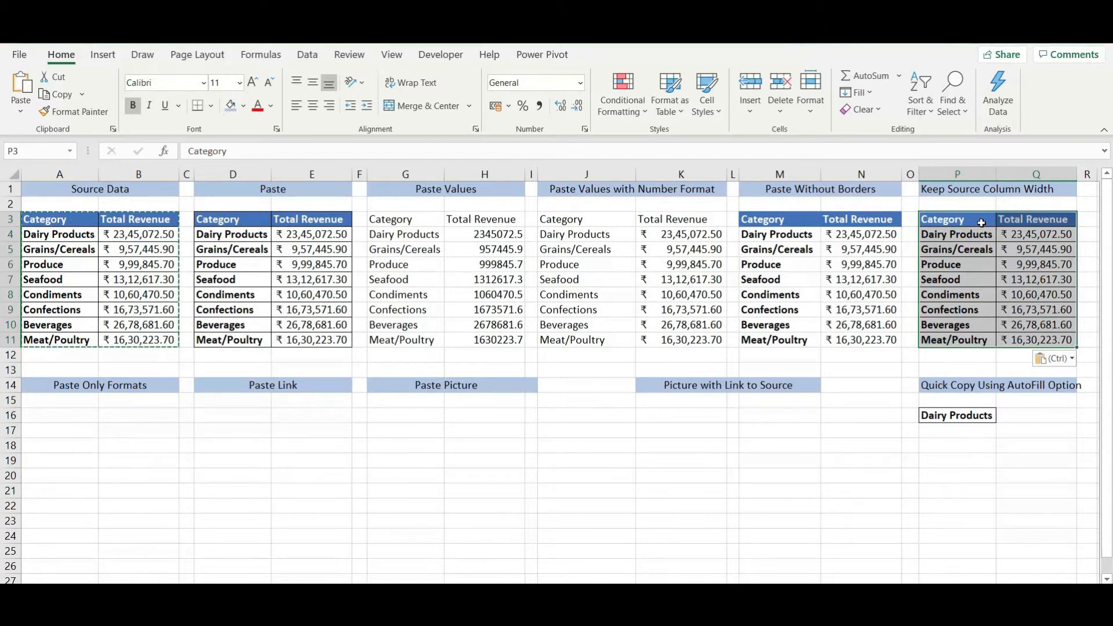
key(Escape)
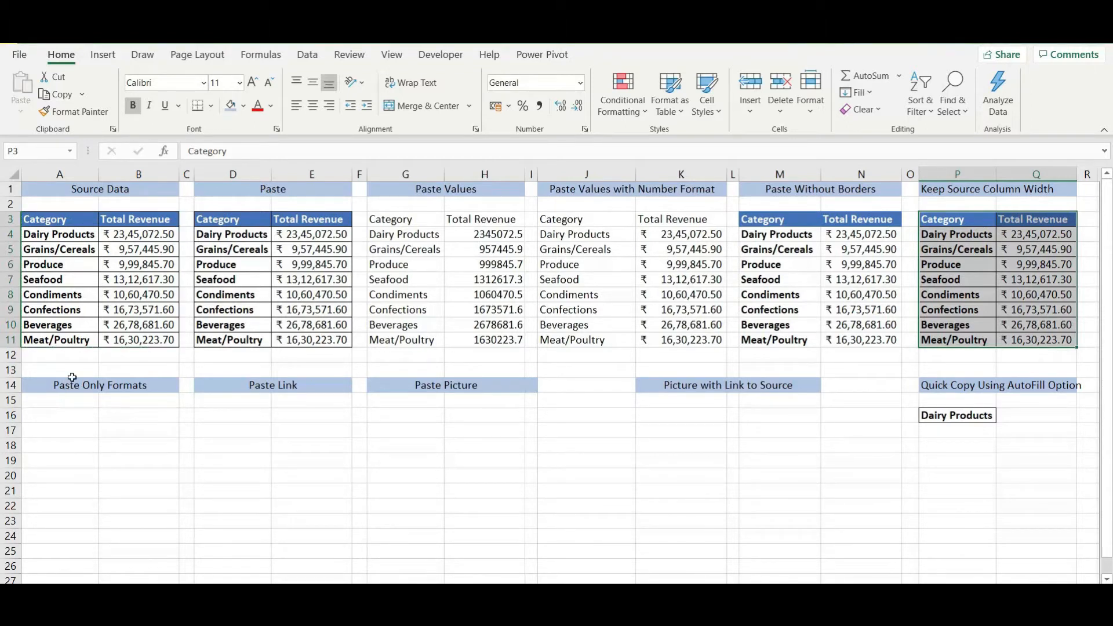
Copy A3:B11 and paste only its blue header and border formatting into A16
click(78, 415)
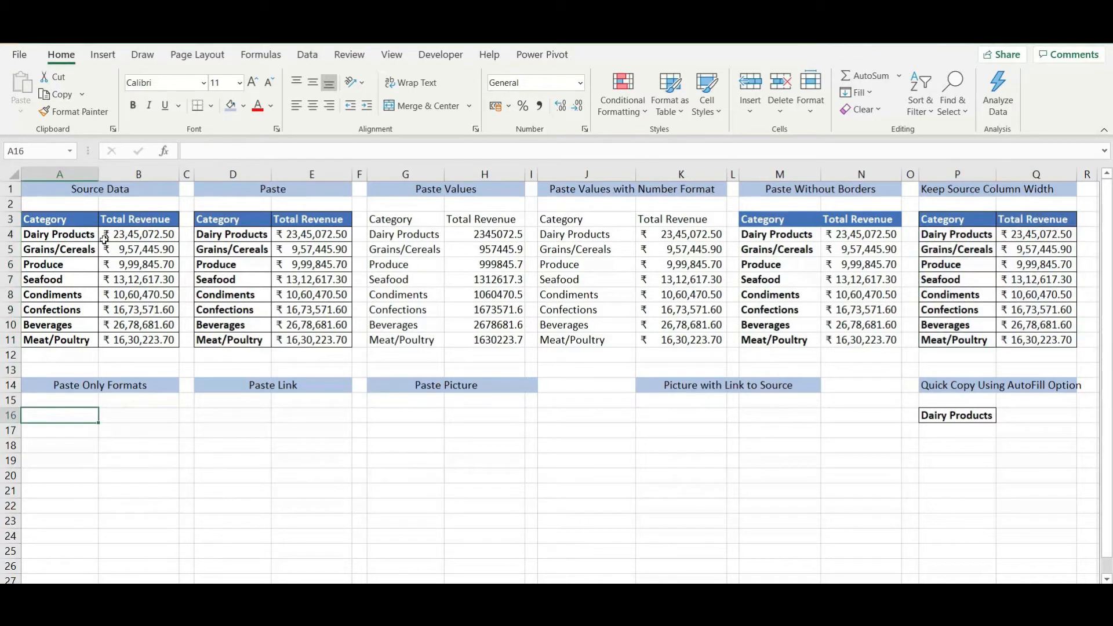
drag(80, 220, 155, 337)
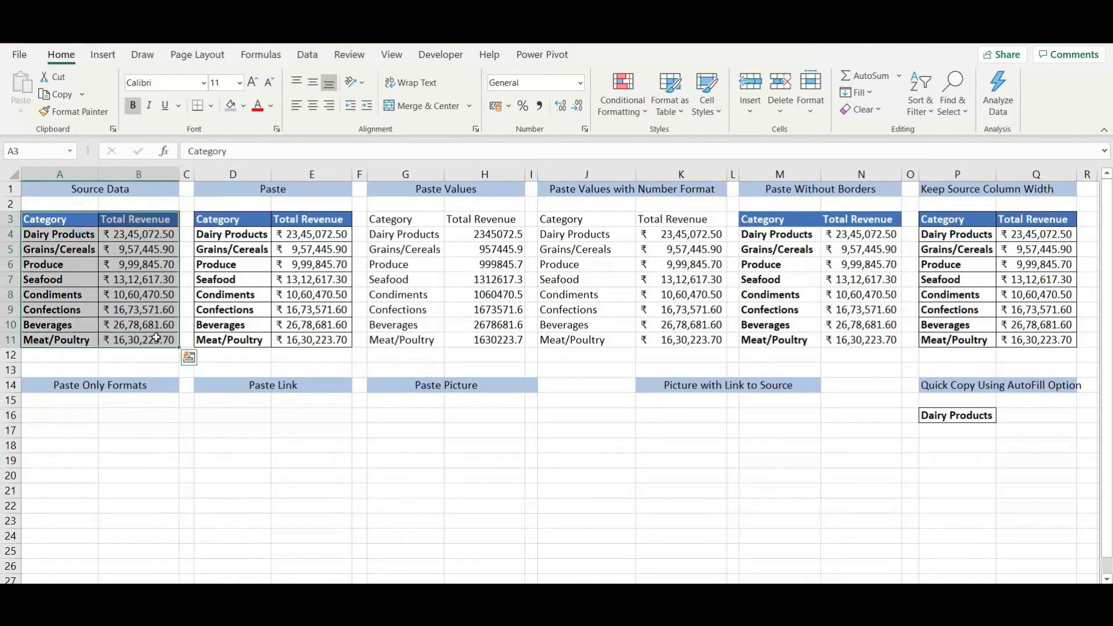
key(ctrl+c)
click(84, 415)
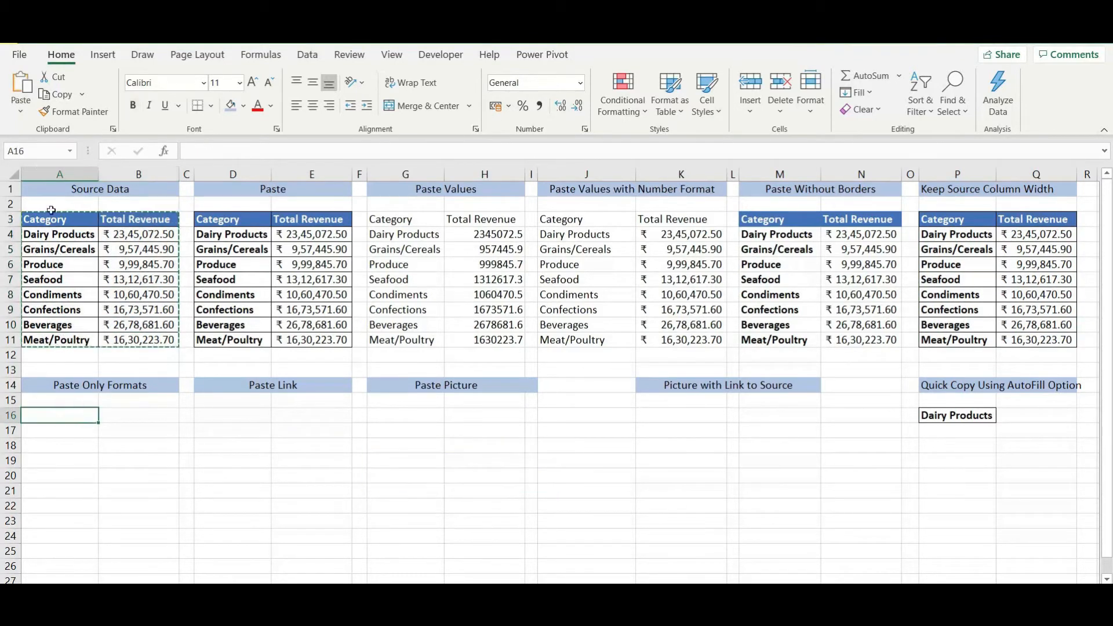
click(22, 113)
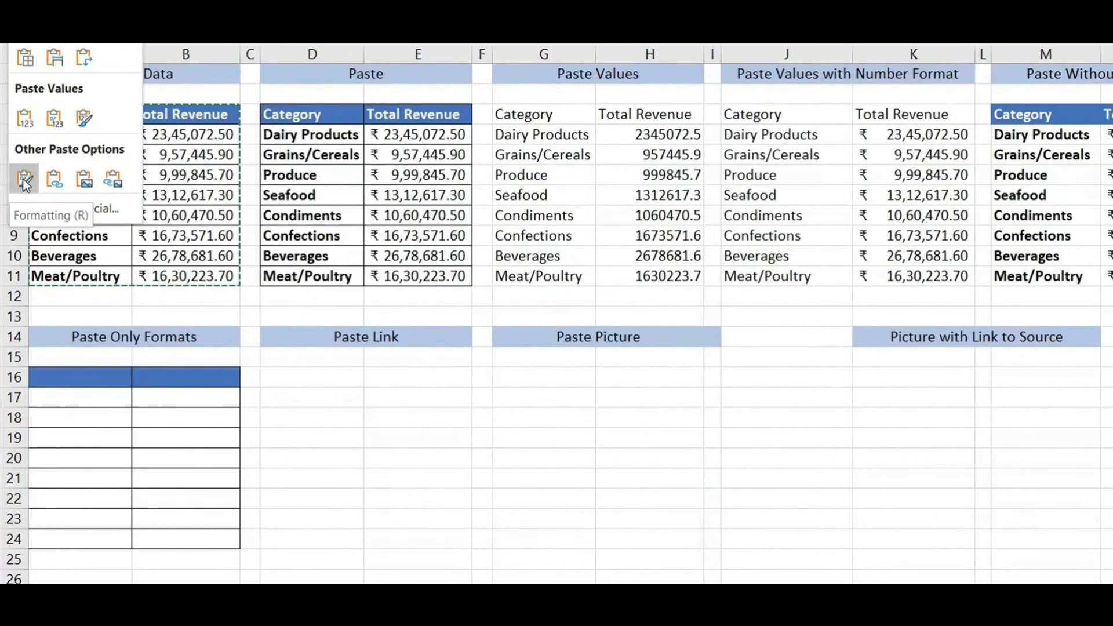
click(24, 182)
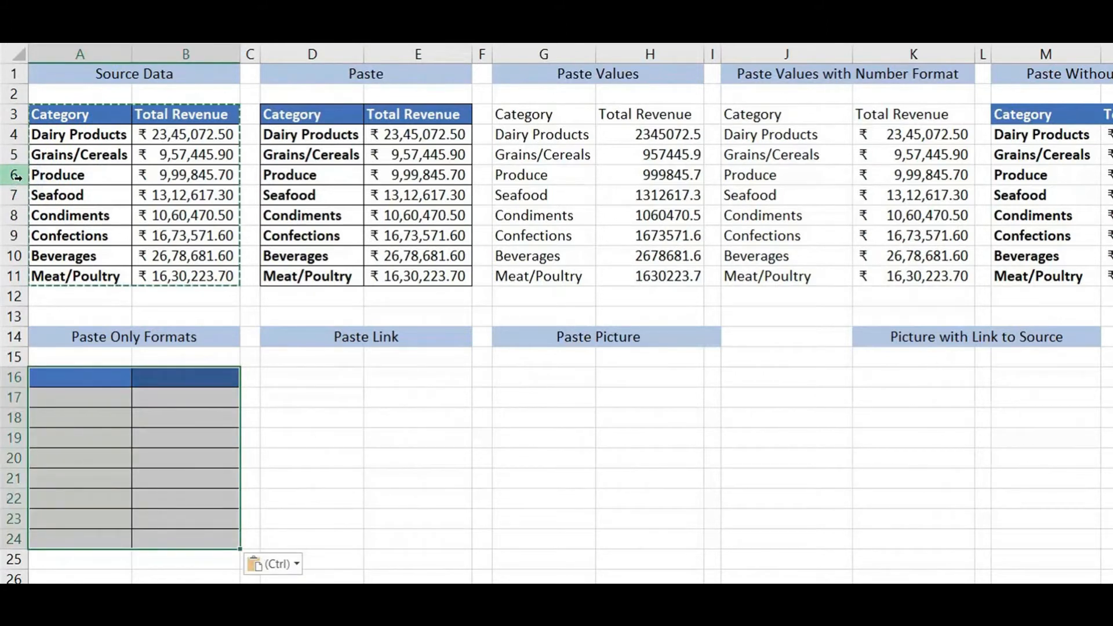
click(307, 369)
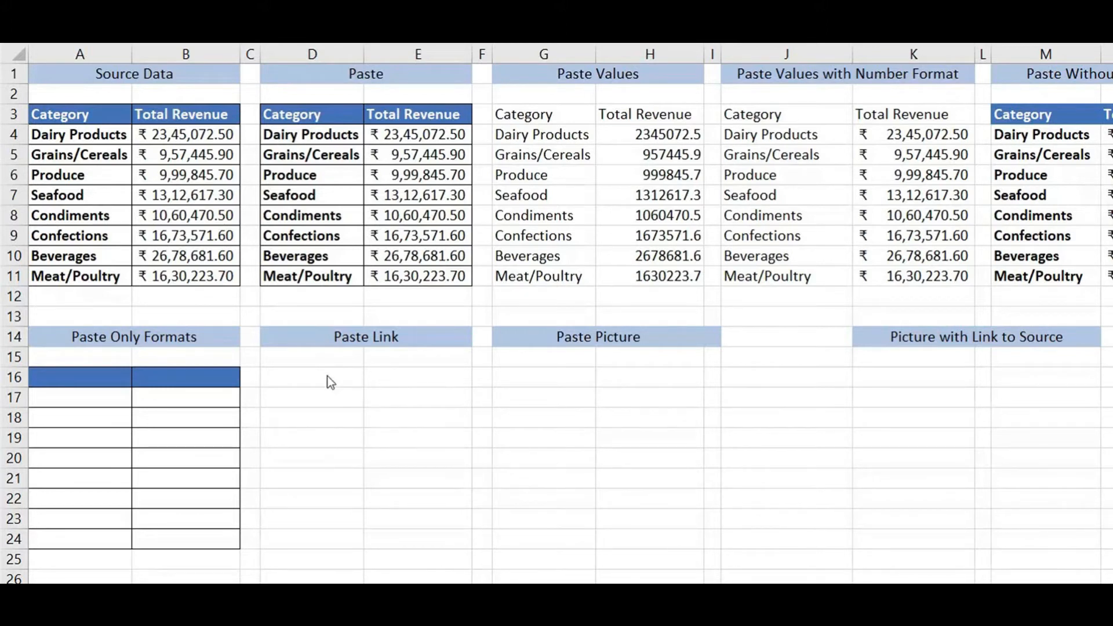
Copy the source table A3:B11 and paste it as links at D16
click(87, 112)
drag(100, 115, 233, 280)
key(ctrl+c)
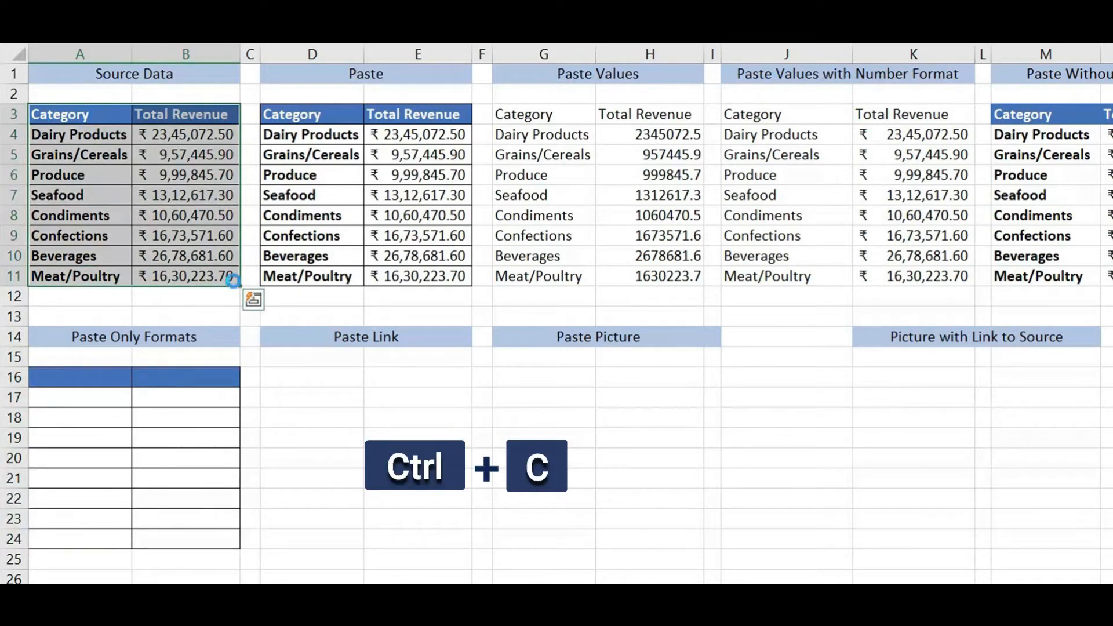
click(315, 378)
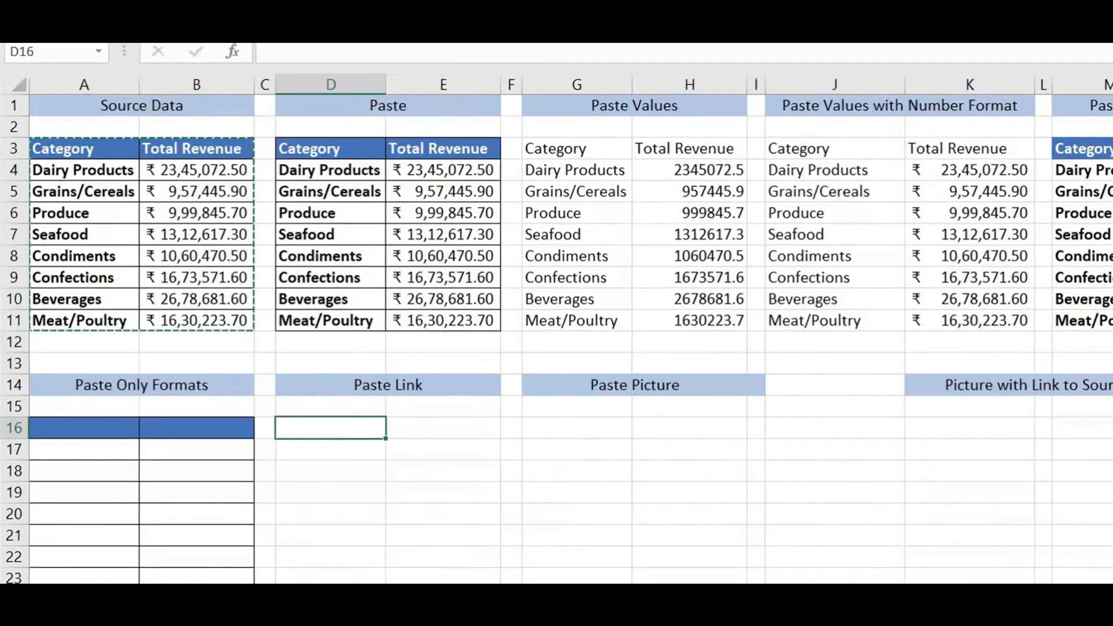
click(38, 137)
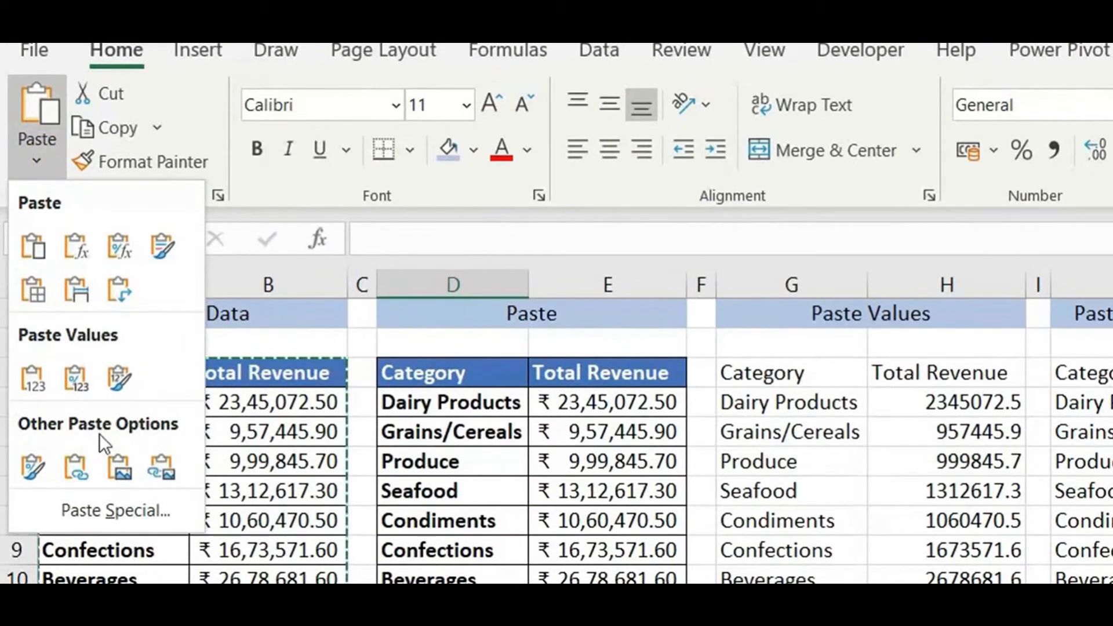
click(85, 465)
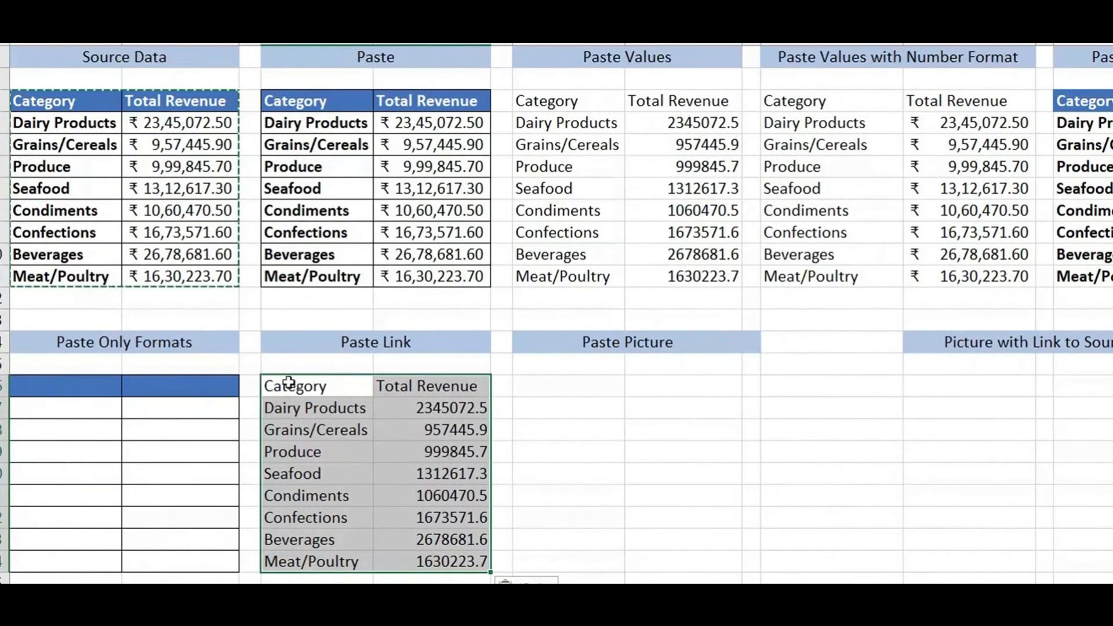
key(Escape)
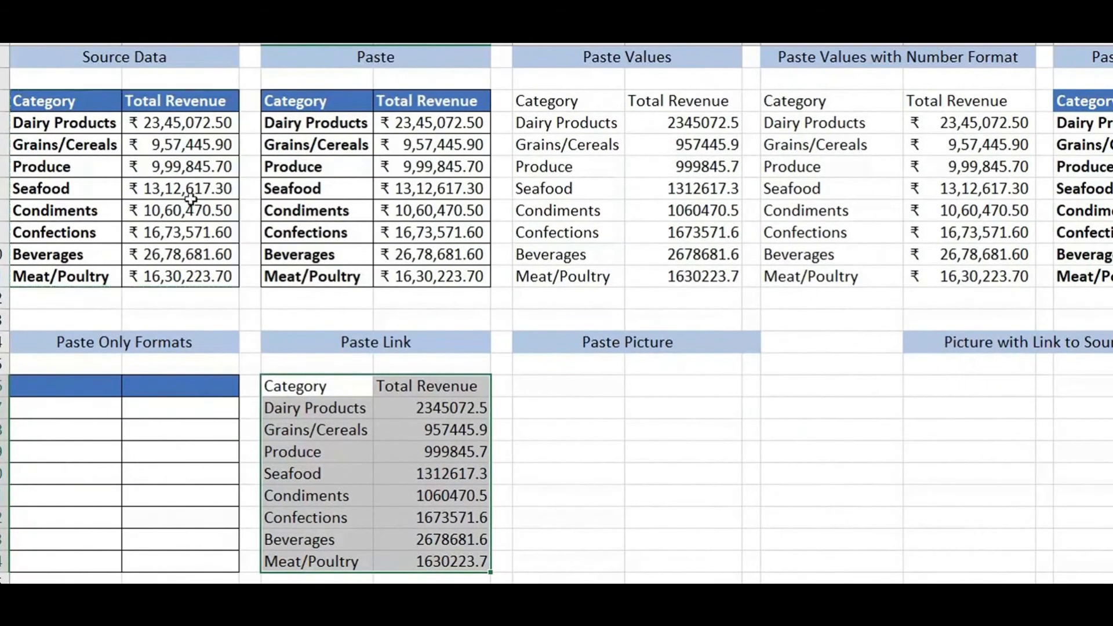
Change Dairy Products revenue in B4 to 100 and inspect linked cell D17's formula
click(170, 123)
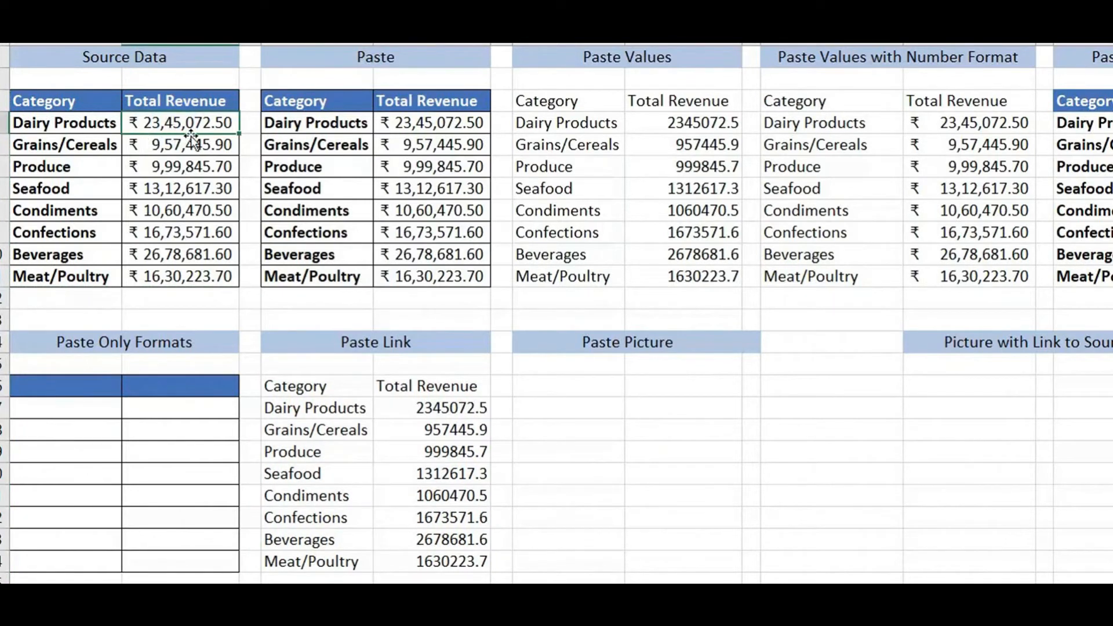
text(100)
key(Return)
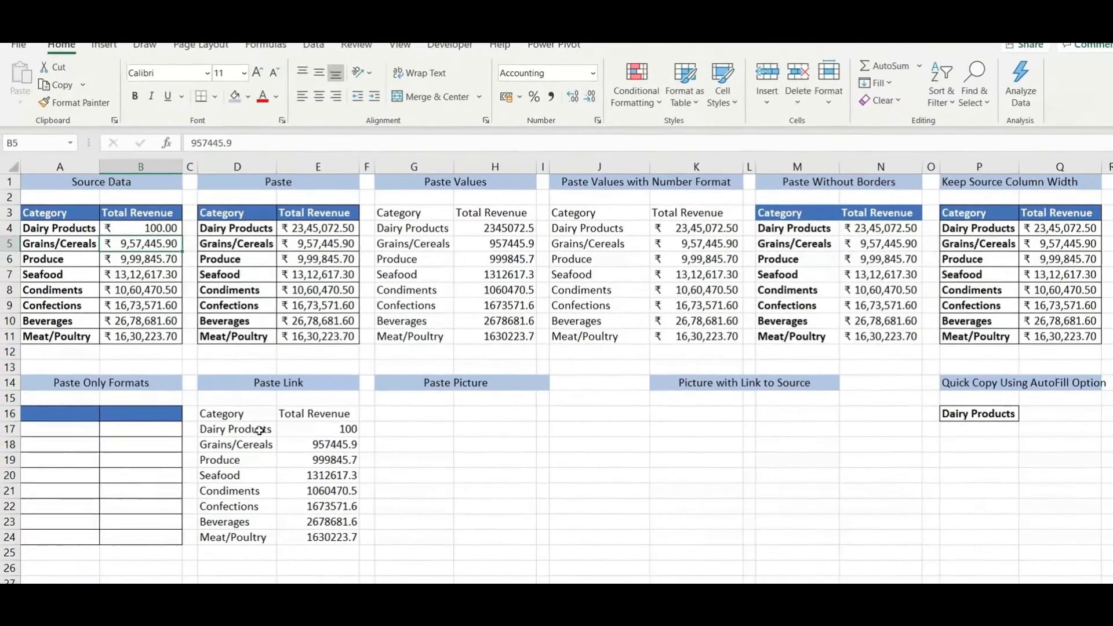
click(350, 410)
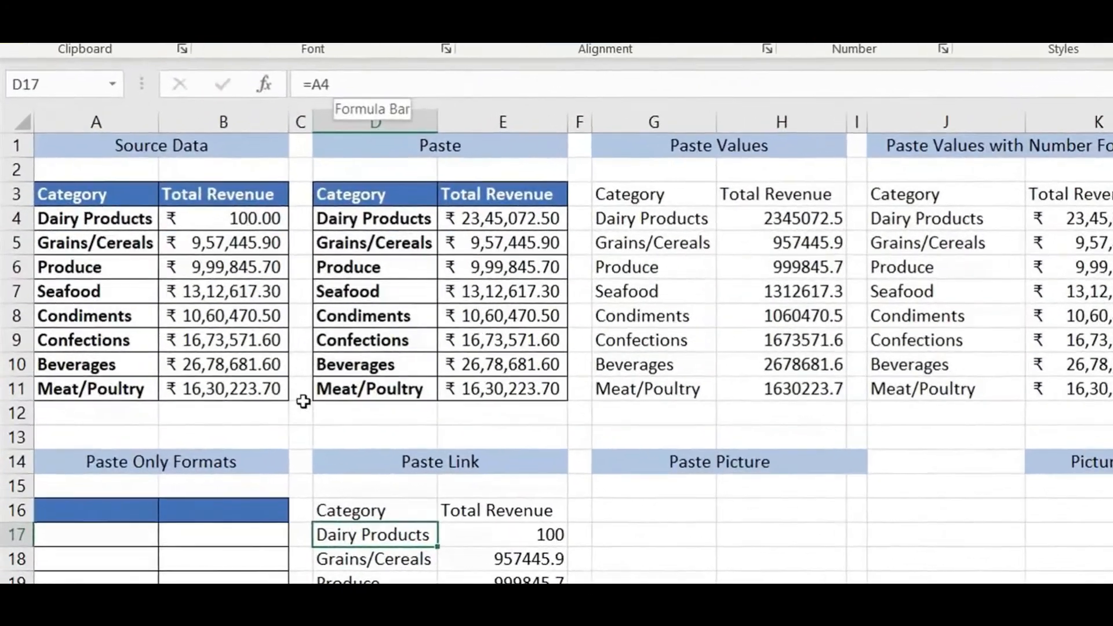
key(F2)
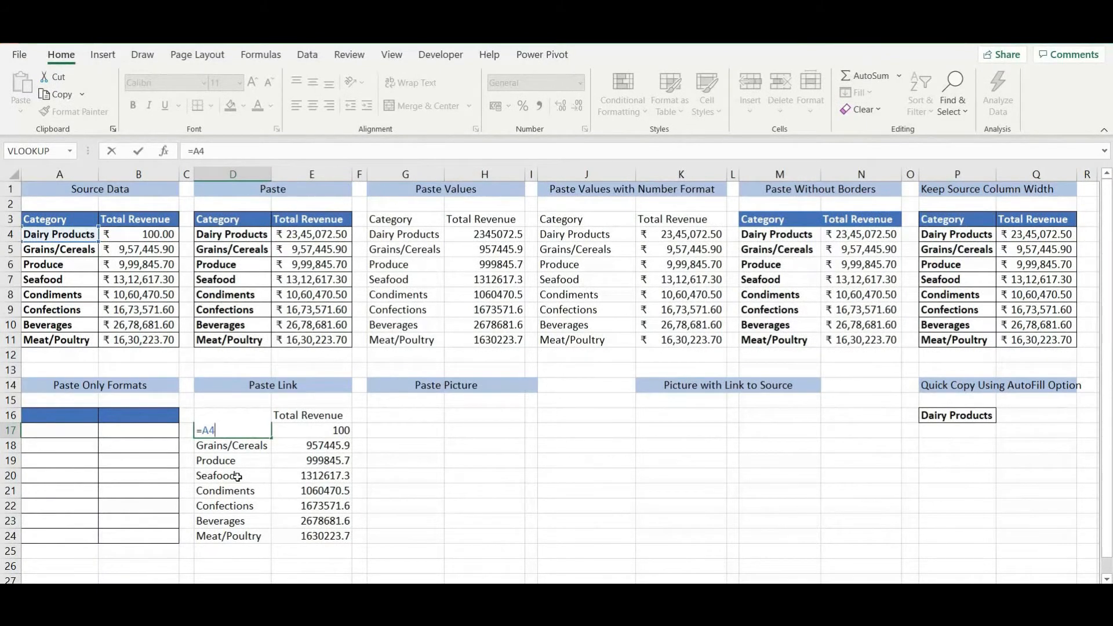
key(Escape)
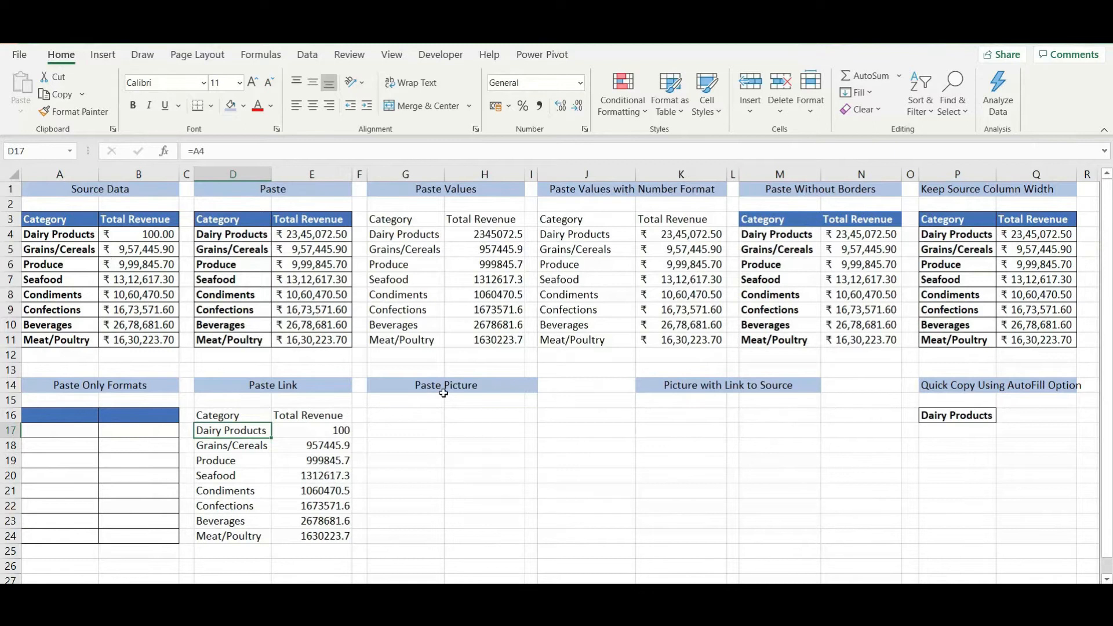
Copy A3:B11 and paste it as a picture at G16
drag(44, 219, 164, 335)
key(ctrl+c)
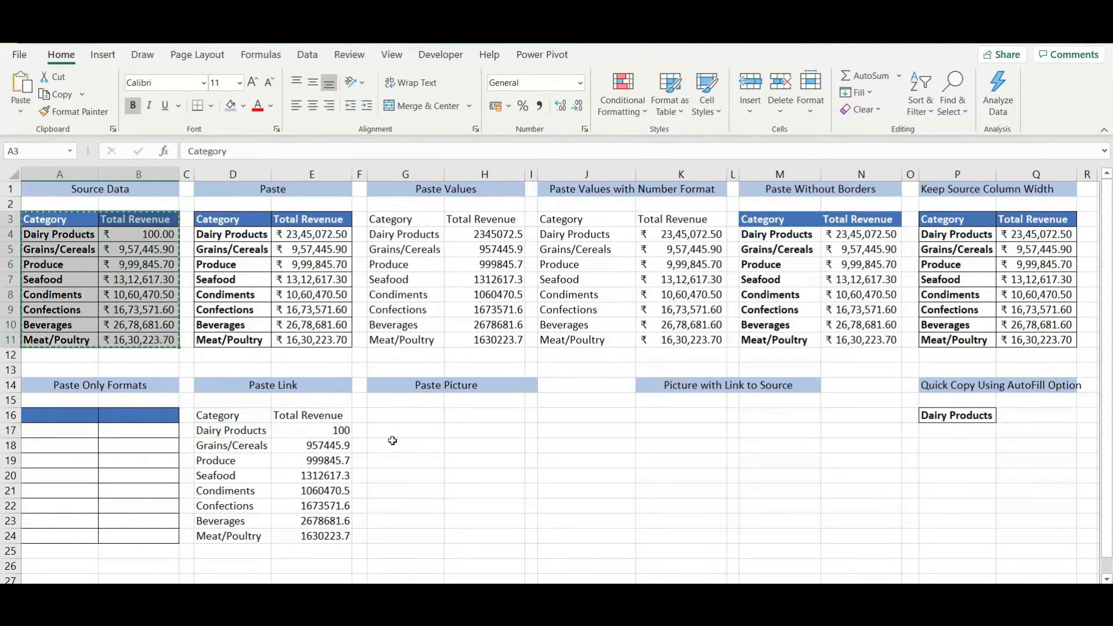
click(406, 415)
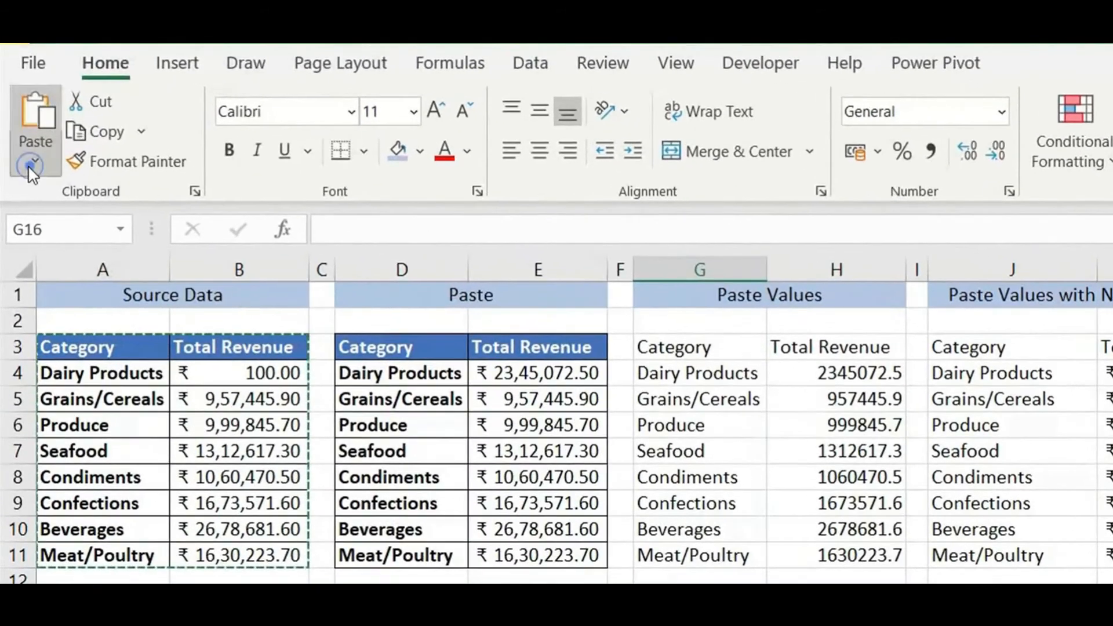
click(32, 169)
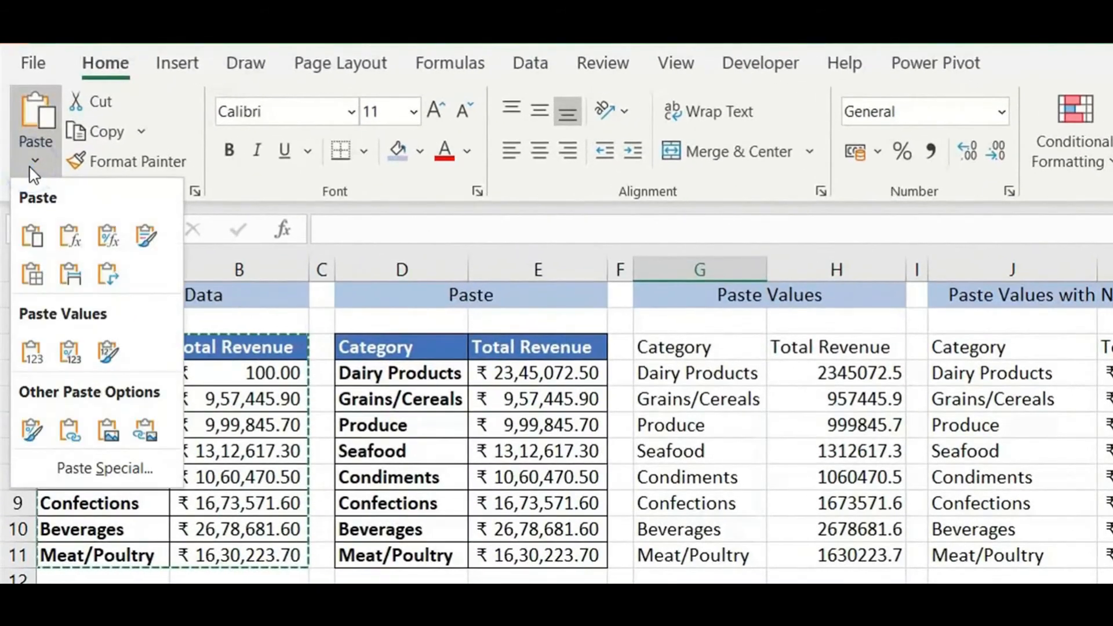
click(107, 431)
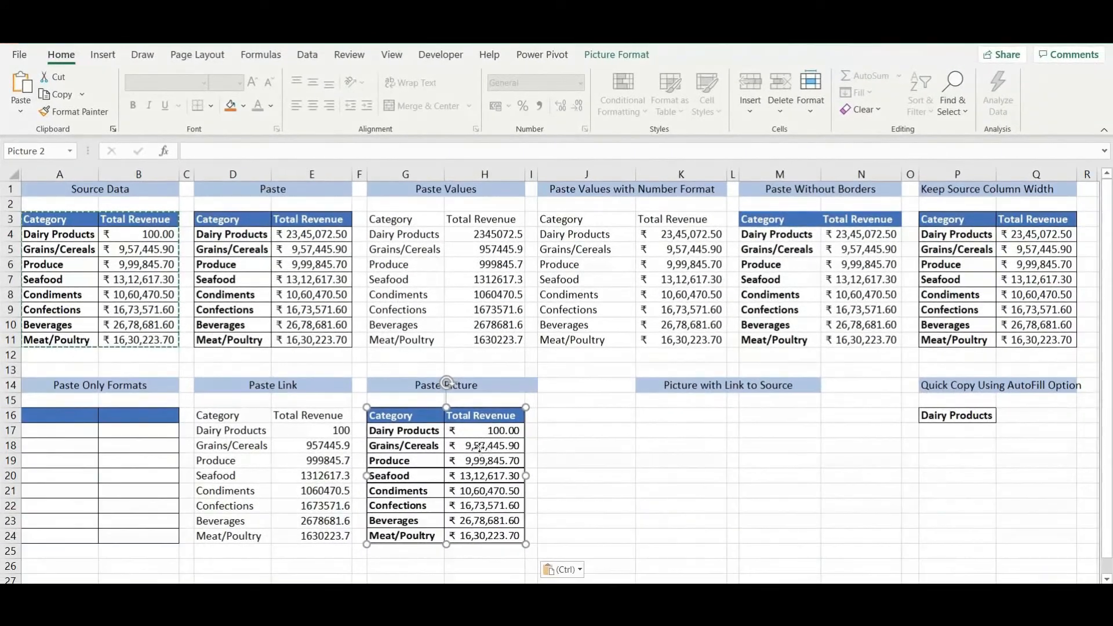
Move and enlarge the pasted picture to fit the Paste Picture section
mouse_move(627, 574)
mouse_down()
mouse_move(753, 487)
mouse_move(649, 575)
mouse_up()
mouse_move(494, 451)
mouse_down()
mouse_move(554, 441)
mouse_move(502, 469)
mouse_move(514, 452)
mouse_up()
drag(561, 405, 667, 328)
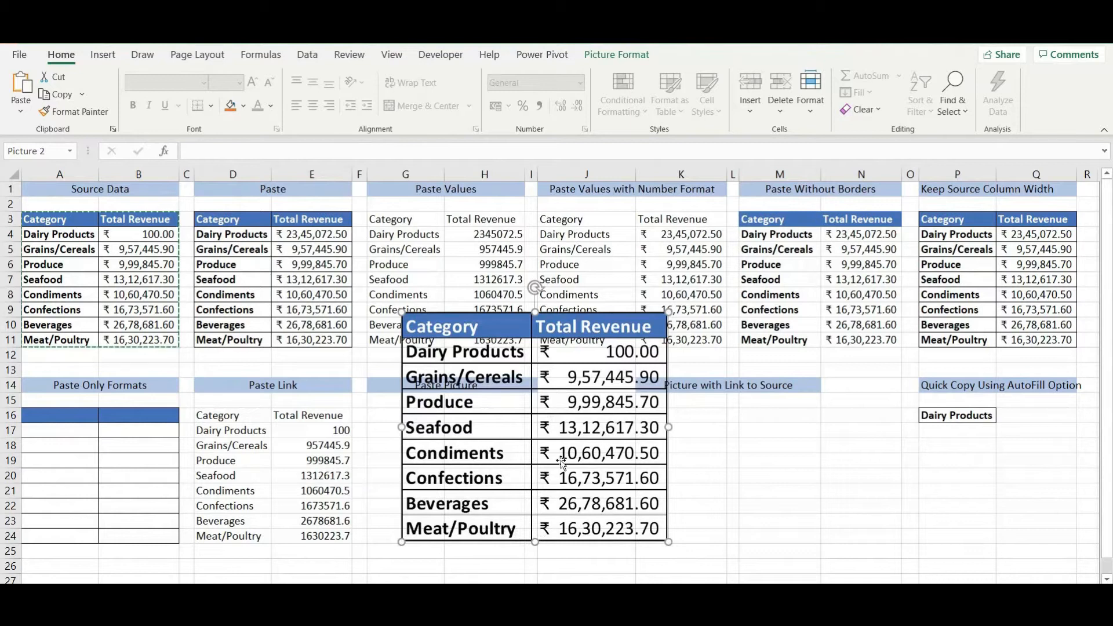
drag(575, 456, 564, 486)
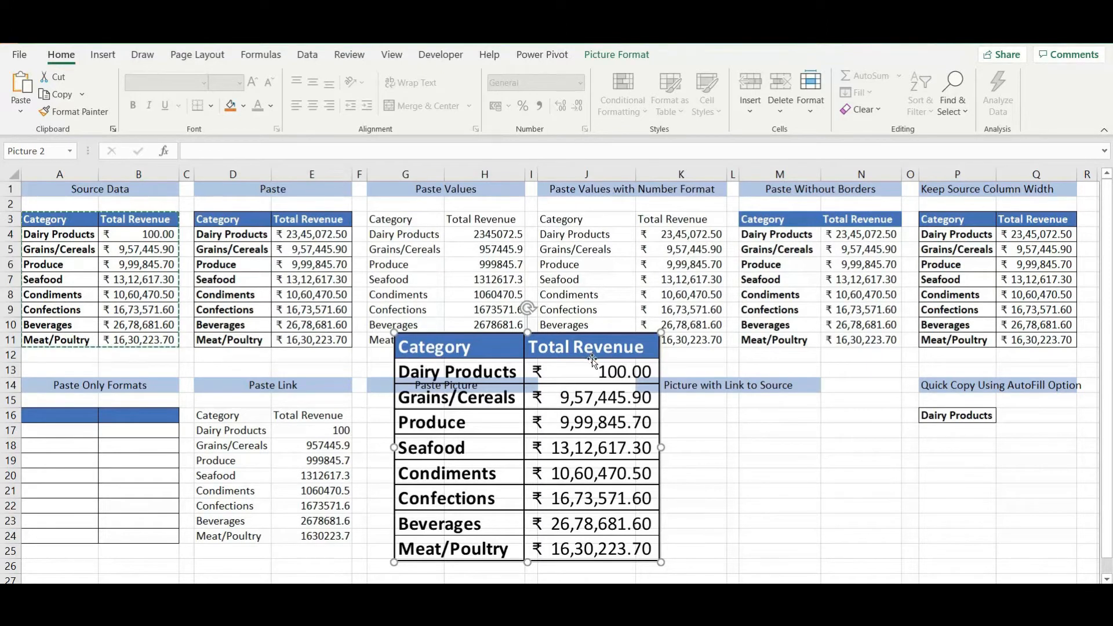
click(53, 219)
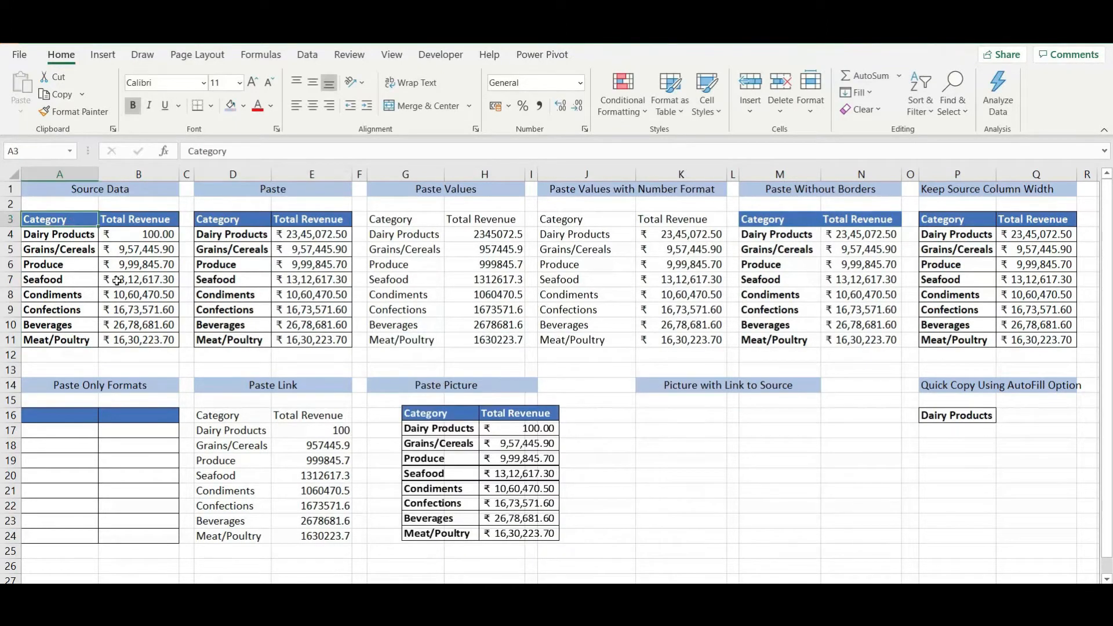
Copy A3:B11, paste it as a linked picture at K16, and resize it
drag(67, 240, 139, 328)
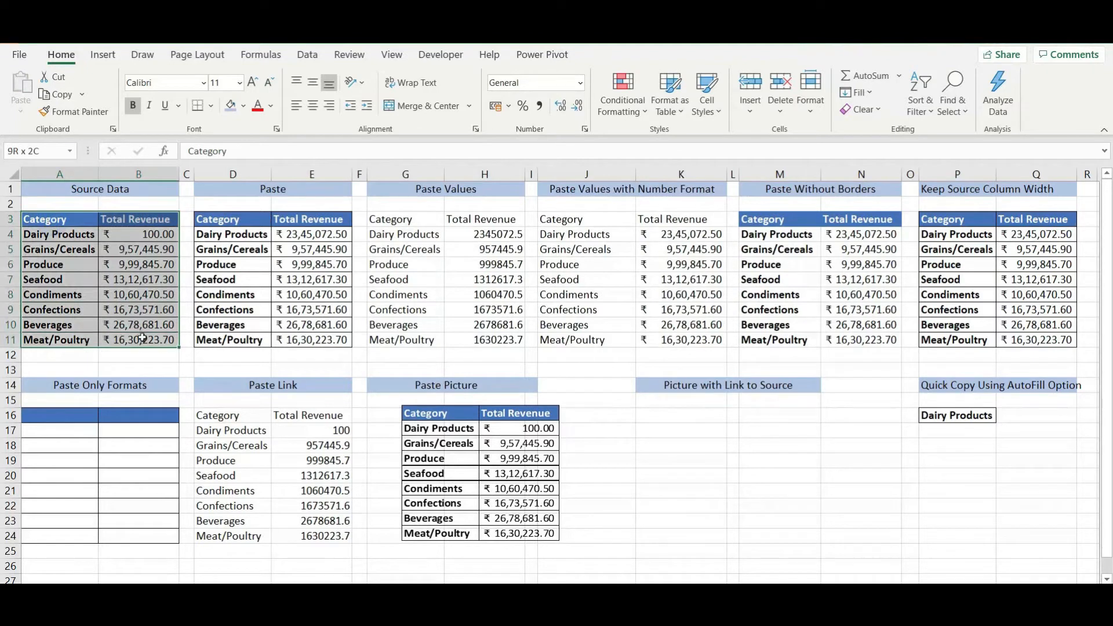
key(ctrl+c)
click(648, 413)
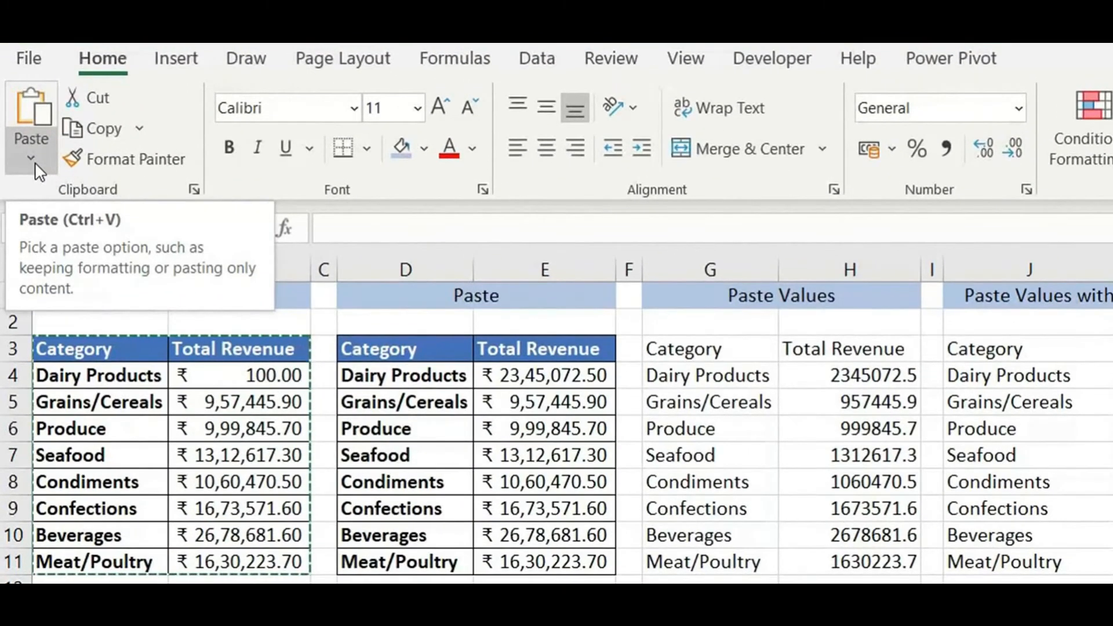
click(21, 112)
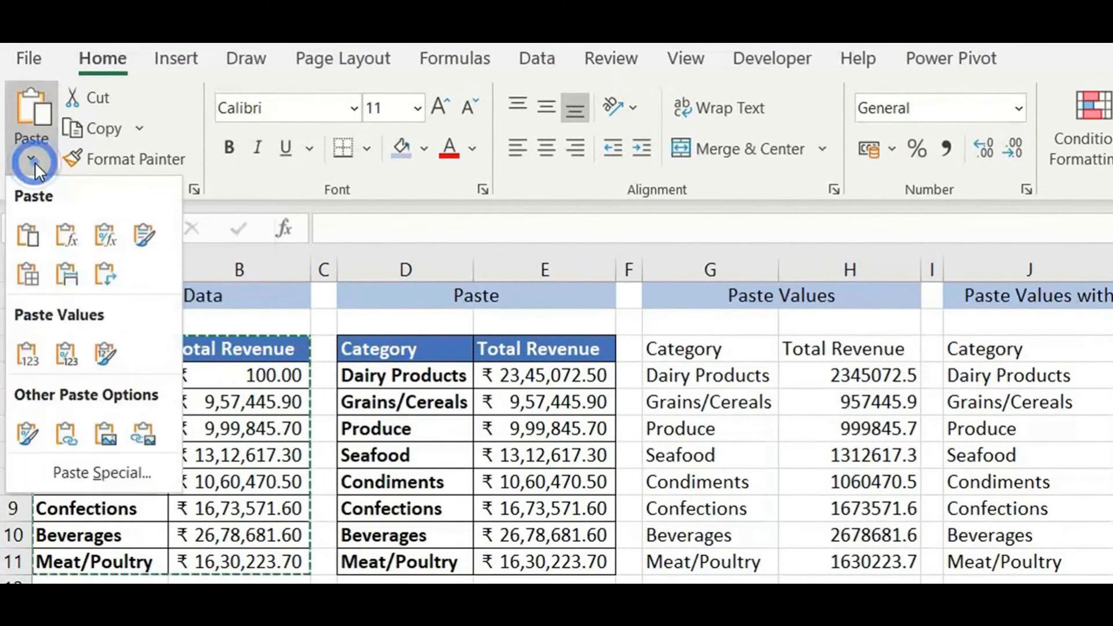
click(138, 435)
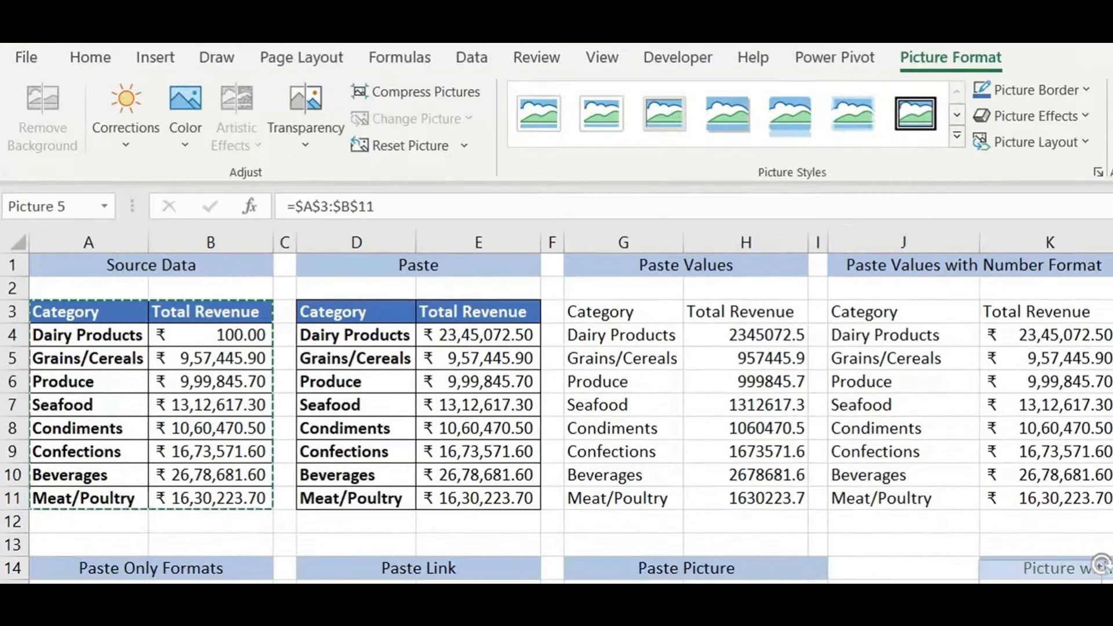
drag(820, 418, 848, 360)
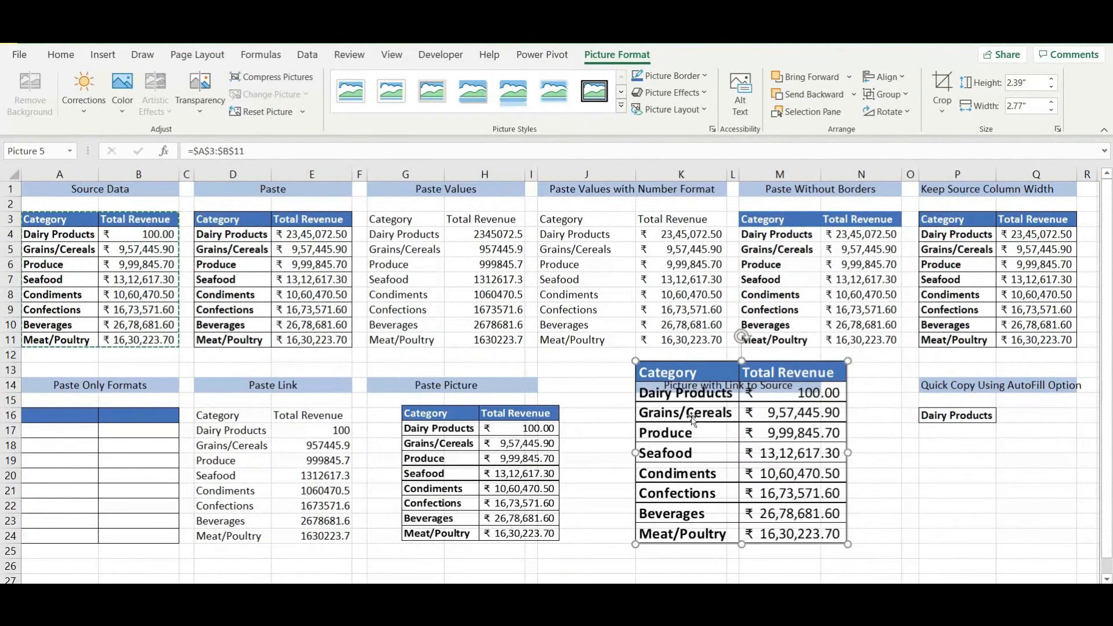
Change Meat/Poultry revenue in B11 to 1000 and check the linked picture's source
click(143, 340)
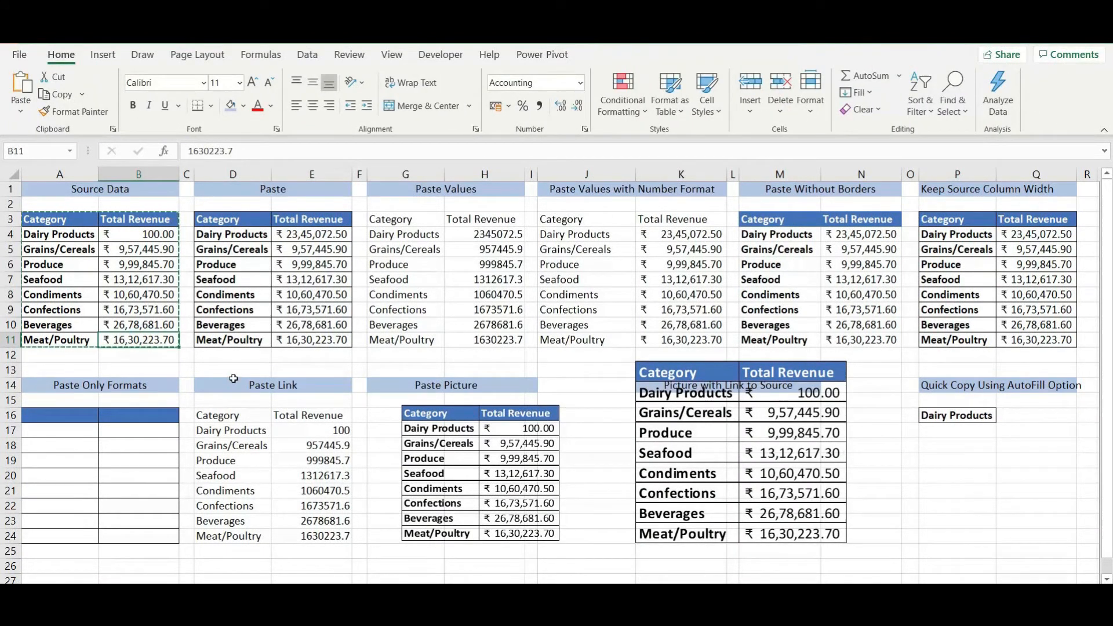
text(1000)
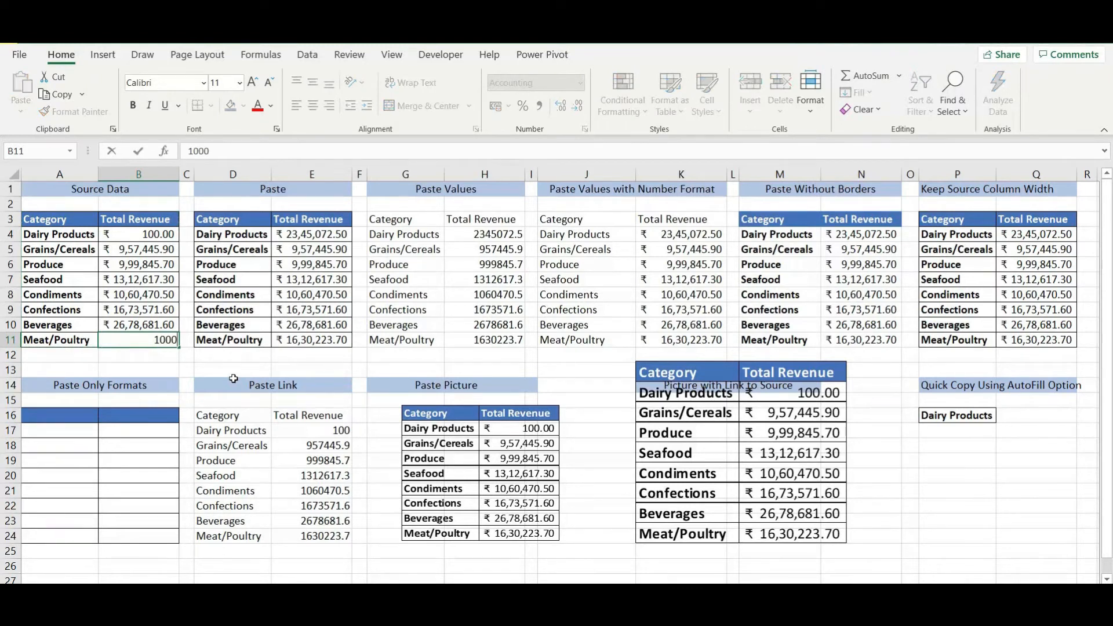
key(Return)
click(818, 537)
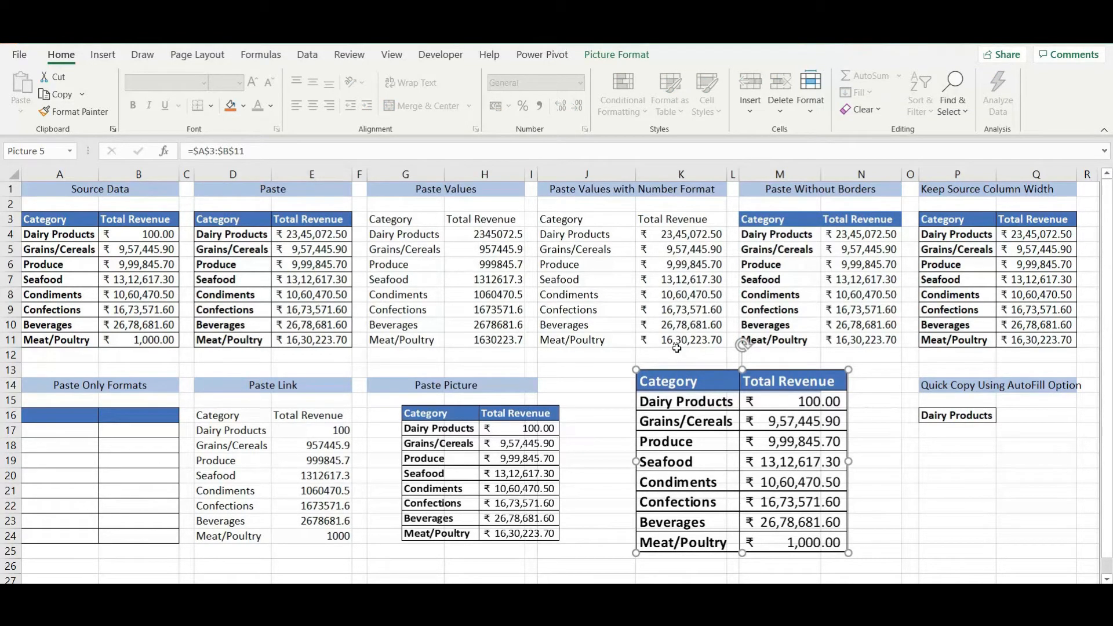
Fill Dairy Products from P16 down nine cells with the fill handle
click(957, 417)
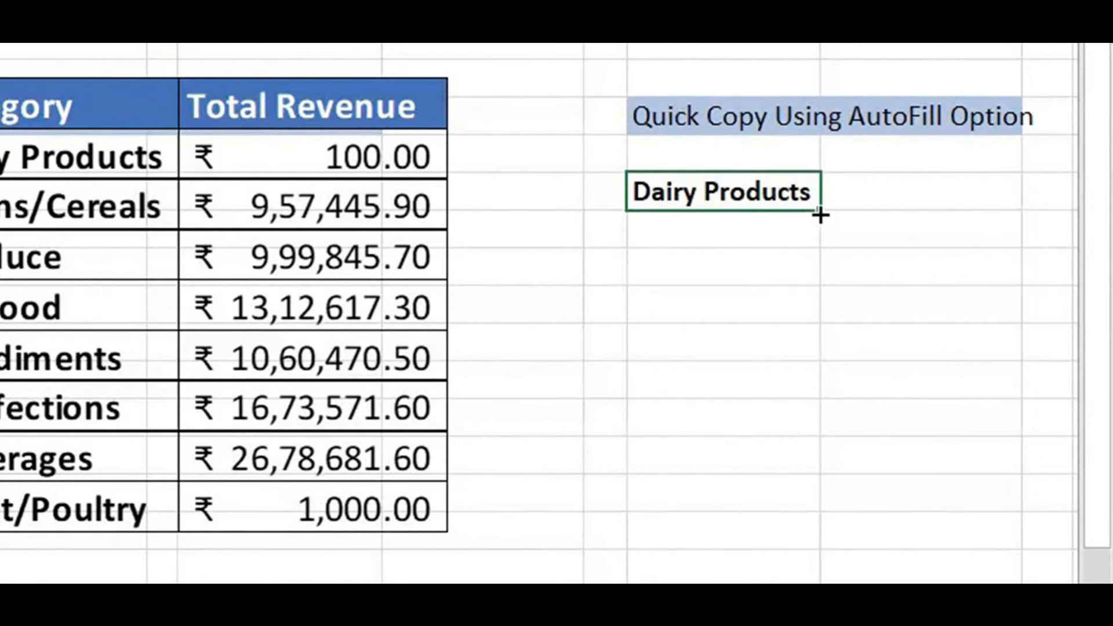
drag(819, 215, 822, 510)
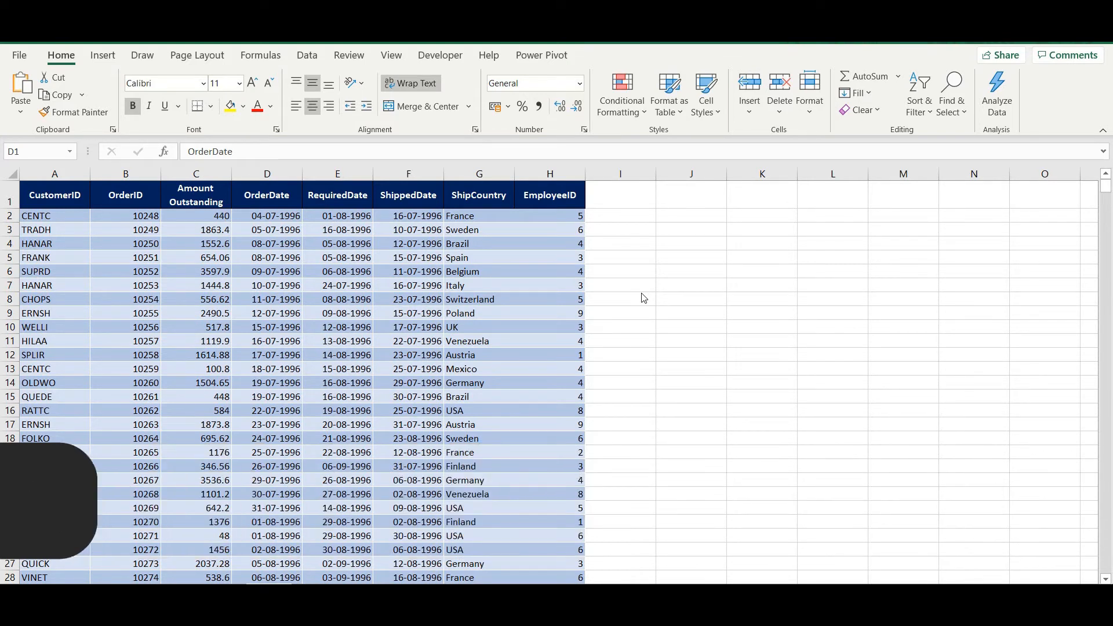
click(267, 197)
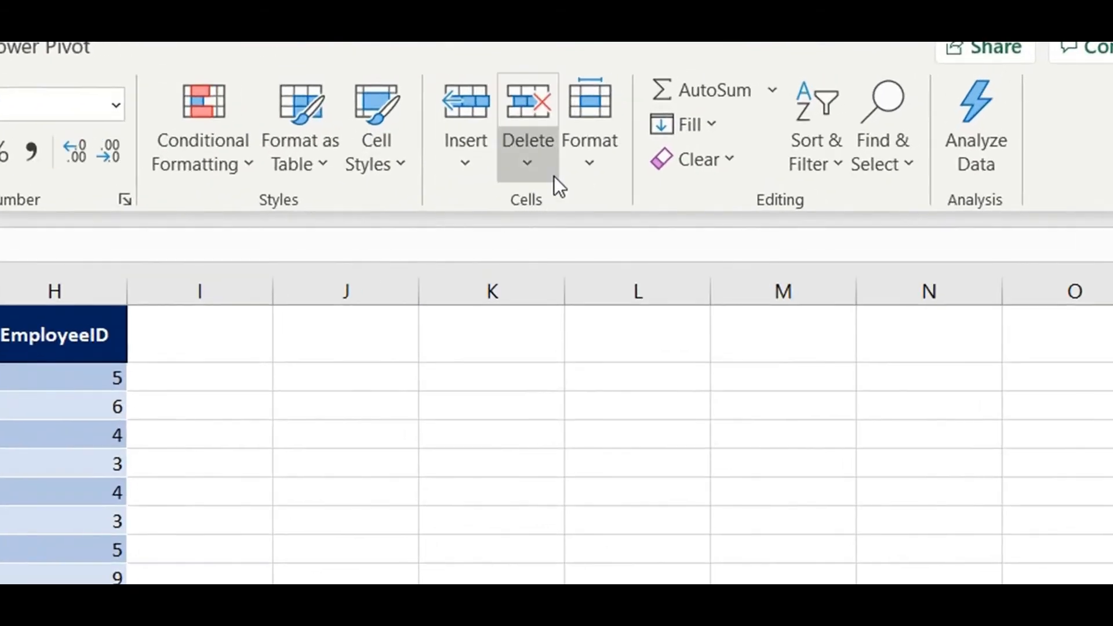
click(468, 169)
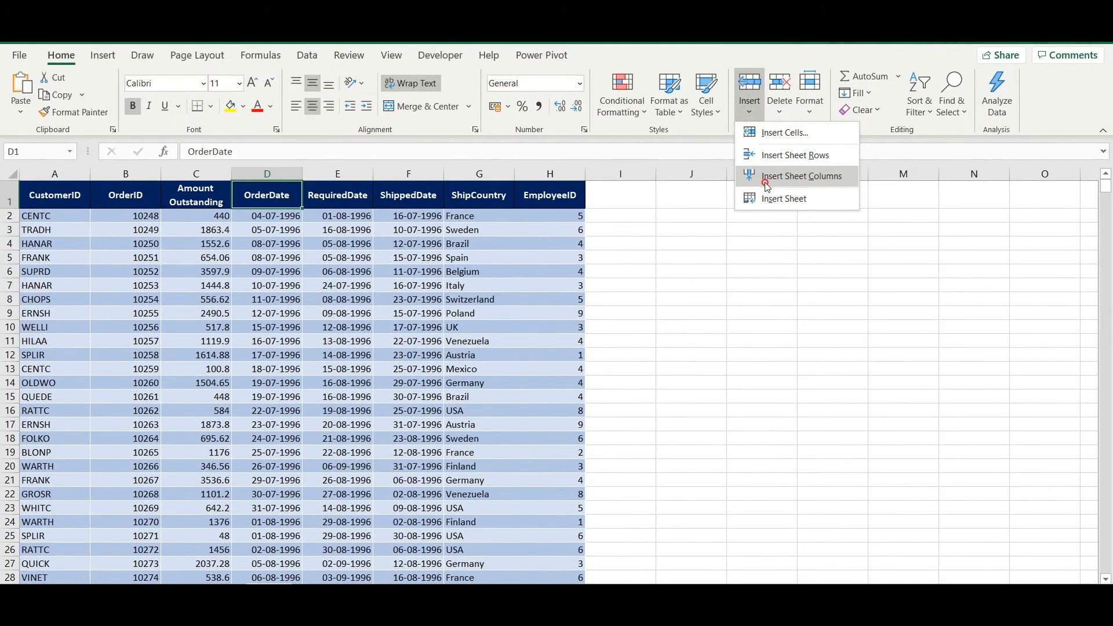
click(497, 306)
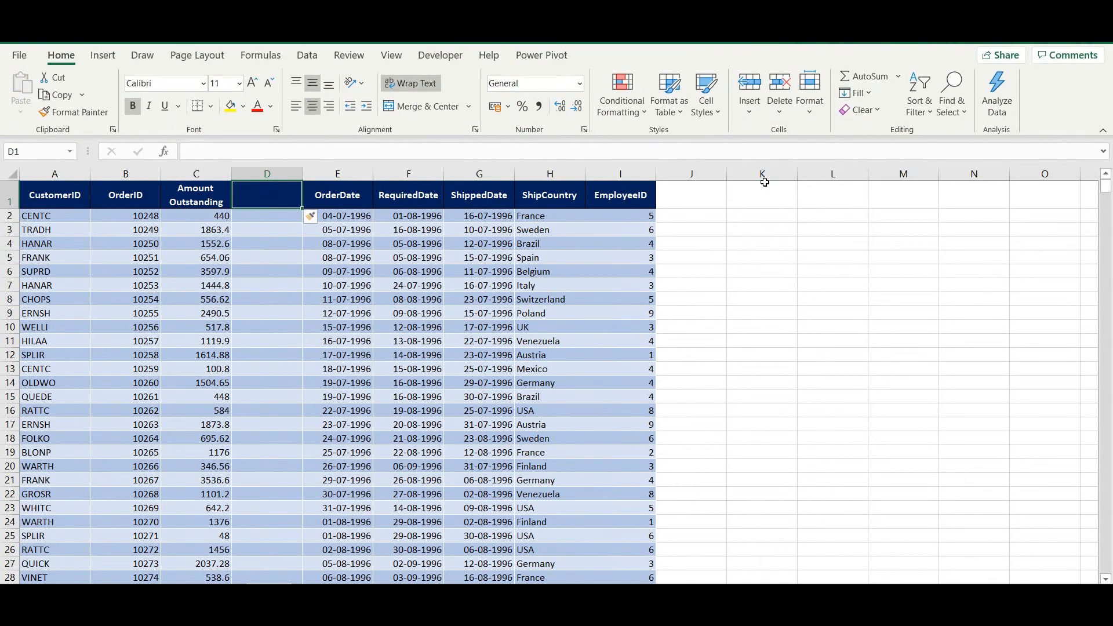
key(ctrl+z)
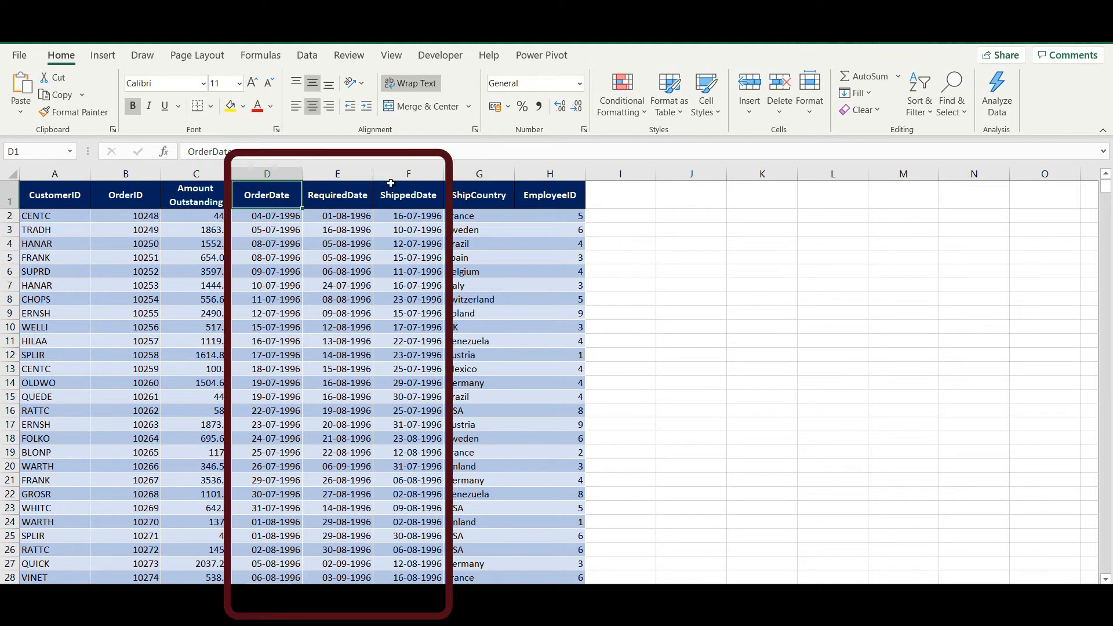
drag(261, 194, 406, 196)
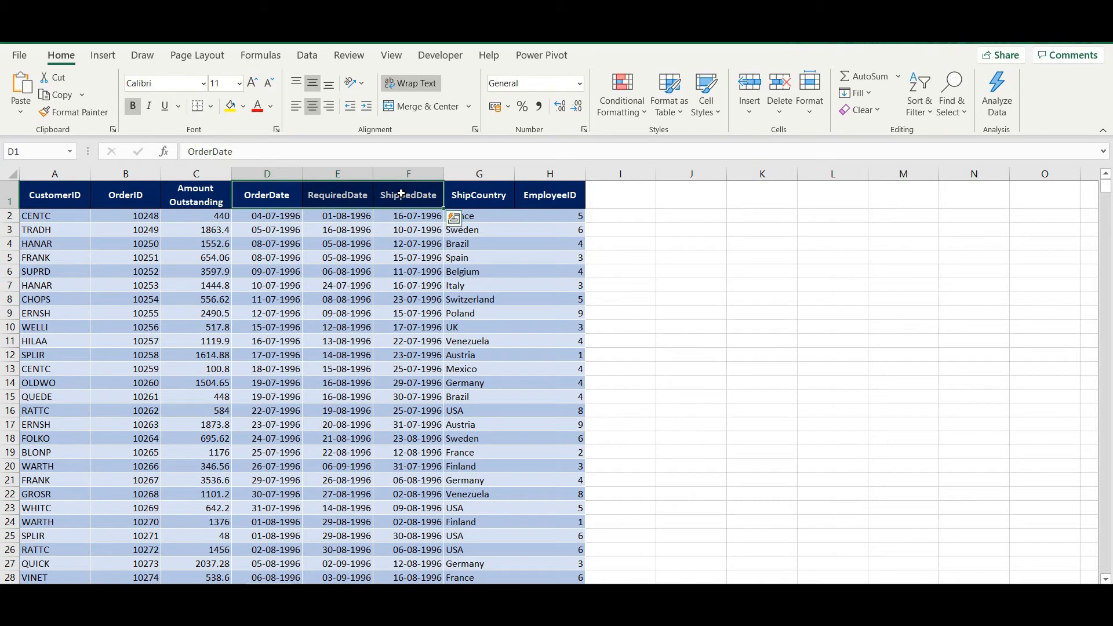
click(753, 112)
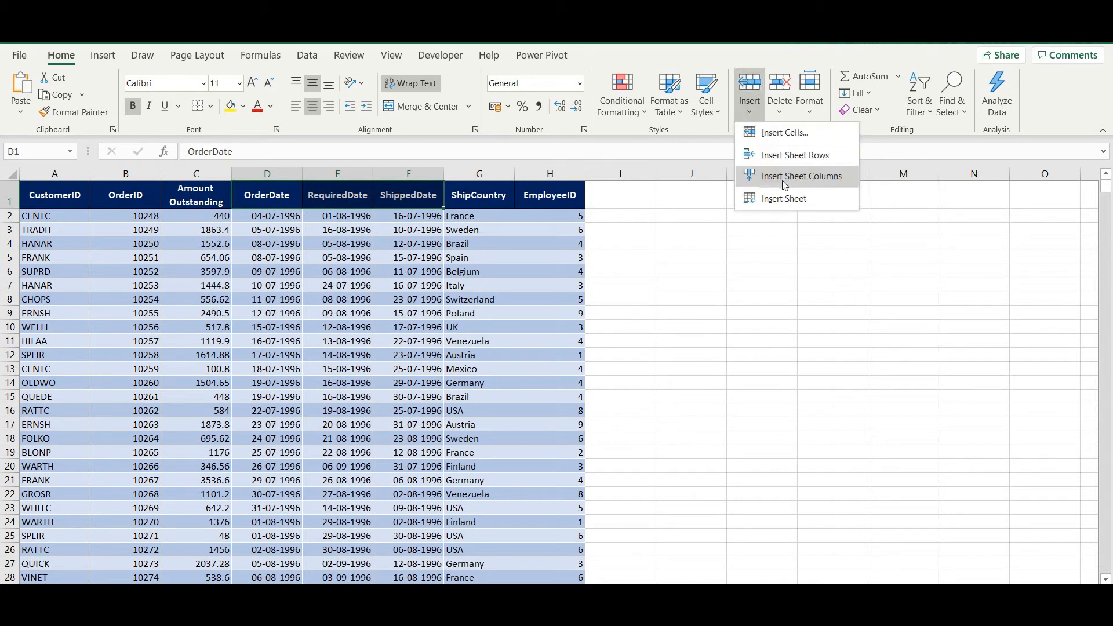
click(782, 182)
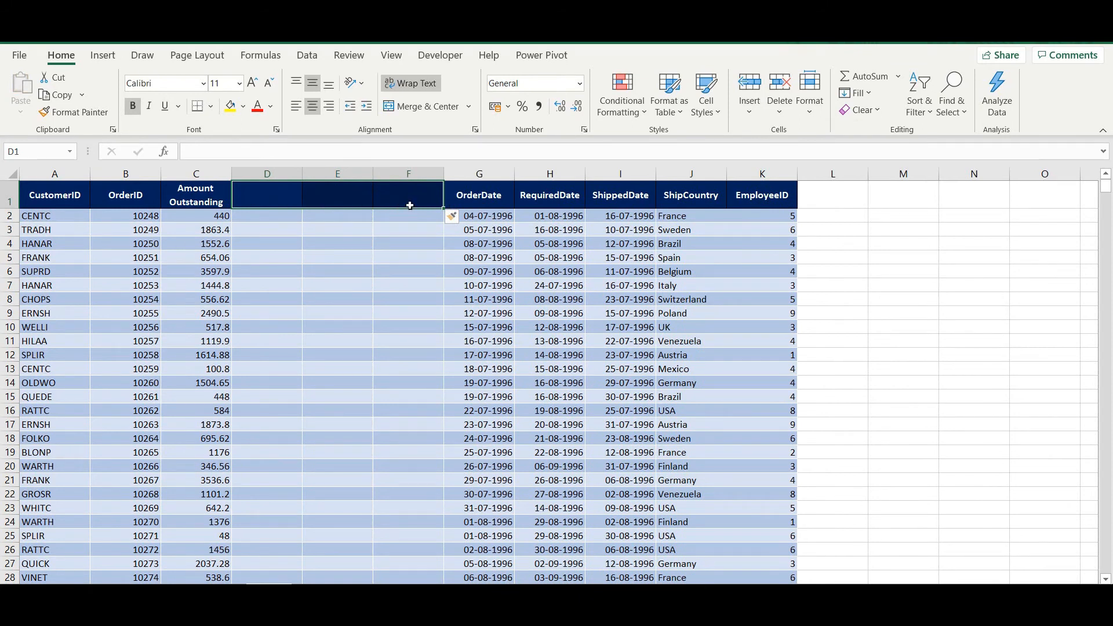
key(ctrl+z)
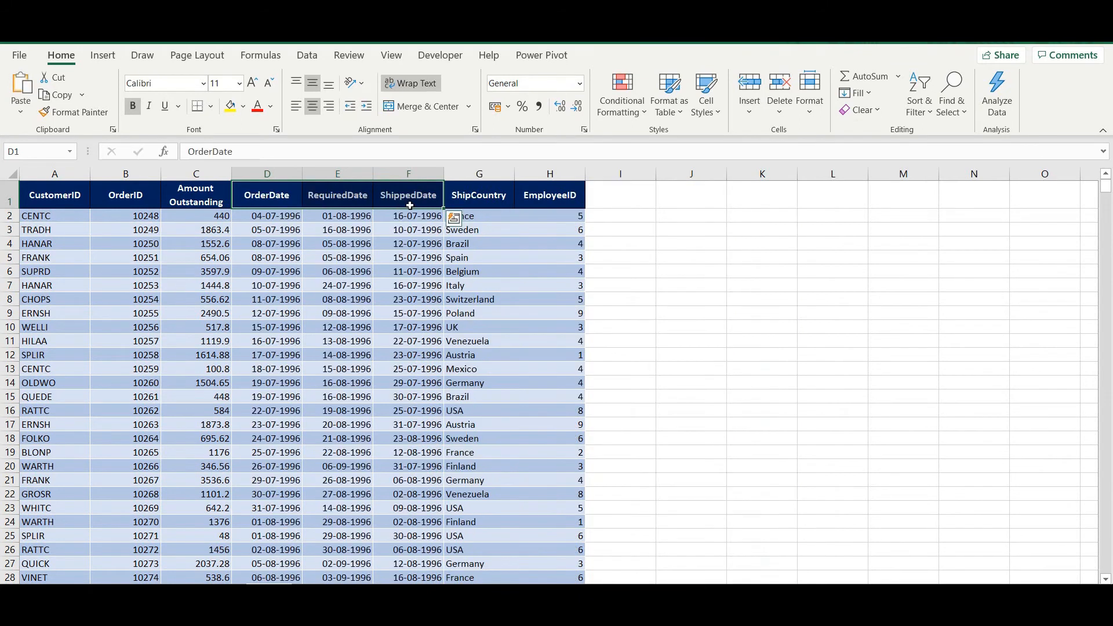
click(350, 226)
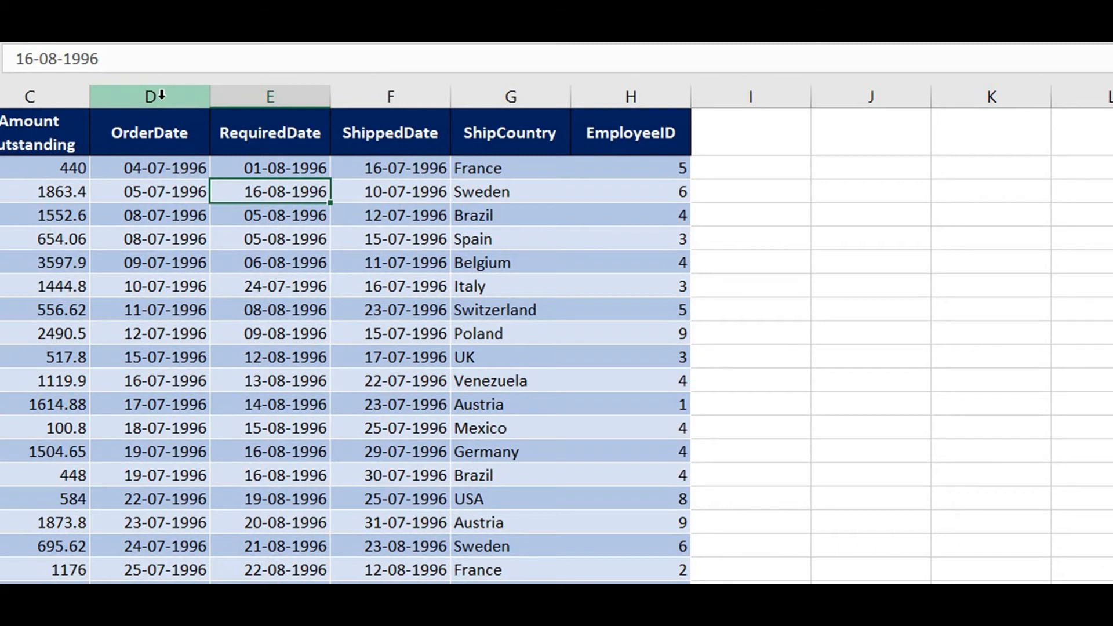
drag(161, 95, 374, 96)
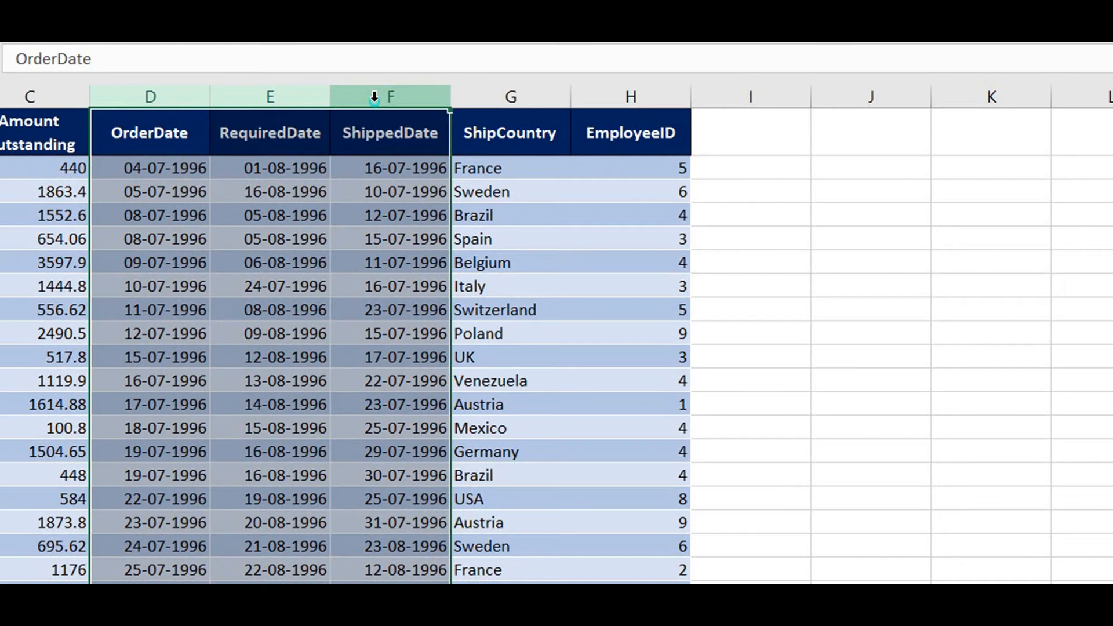
right_click(375, 96)
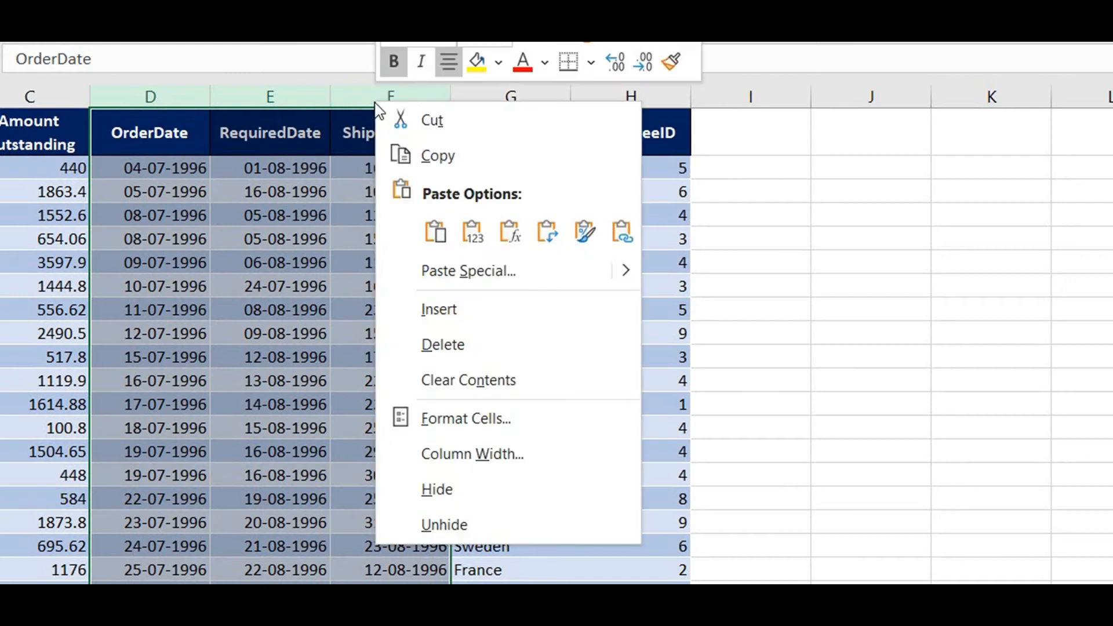
click(471, 310)
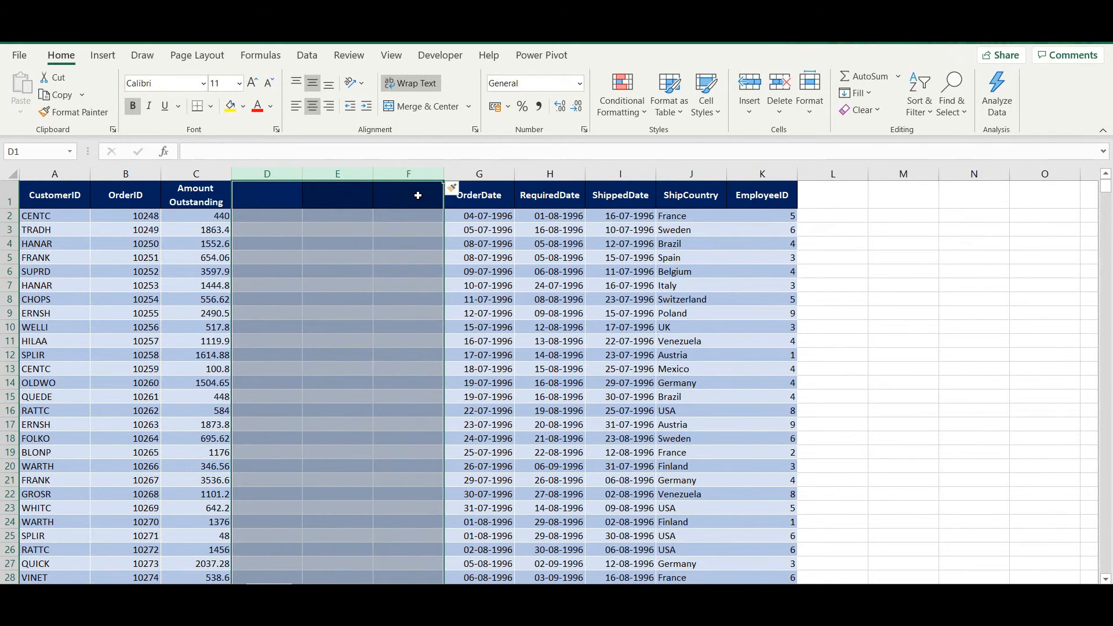
key(ctrl+z)
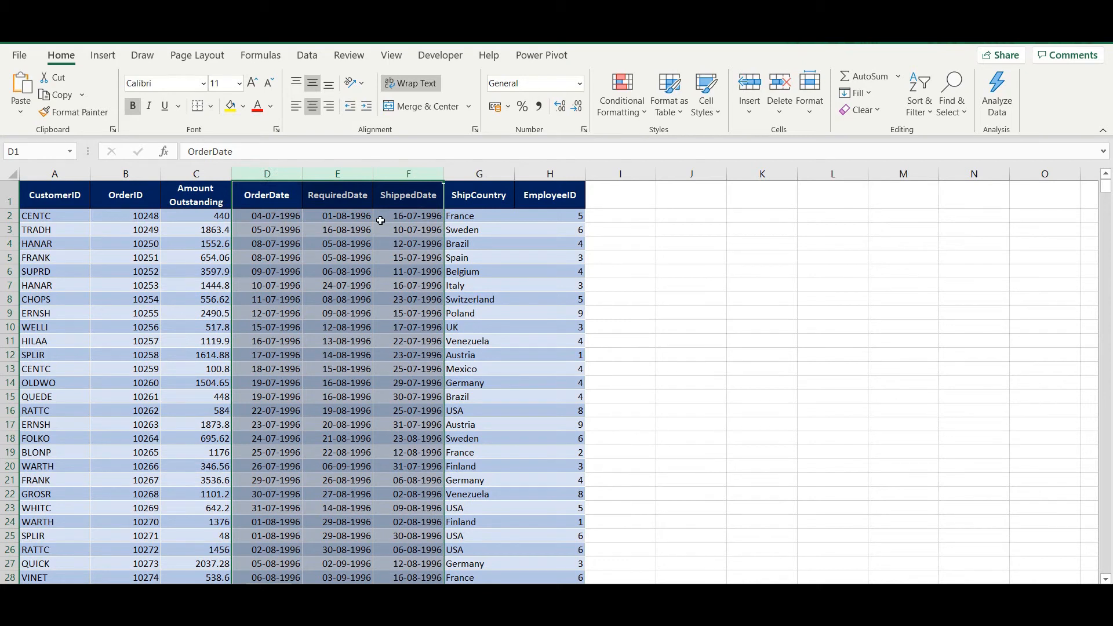
key(ctrl+shift+plus)
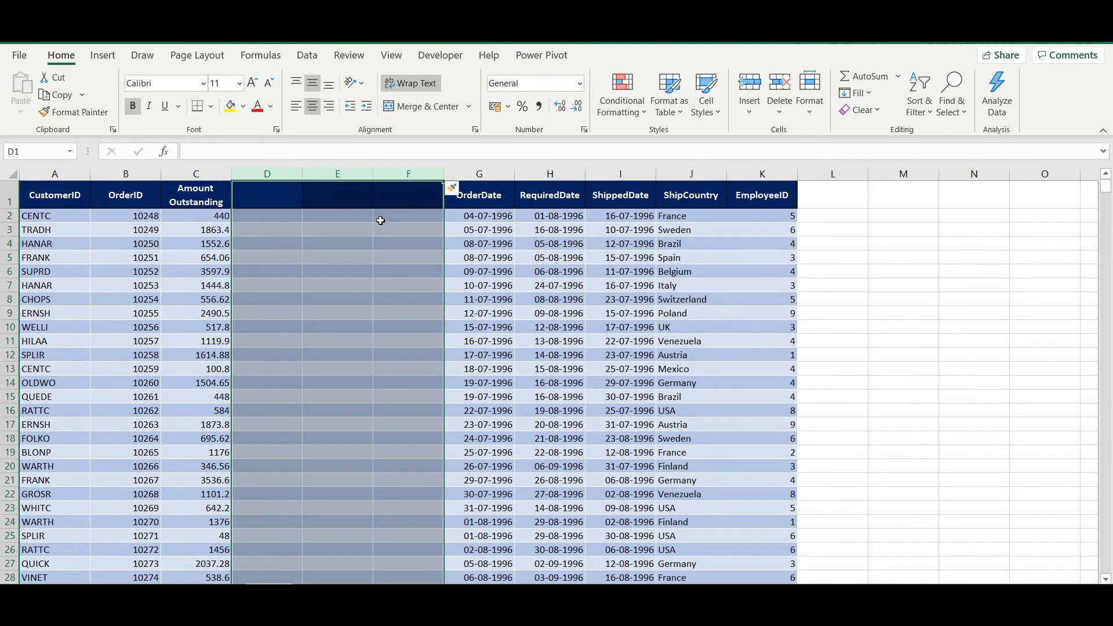
key(ctrl+z)
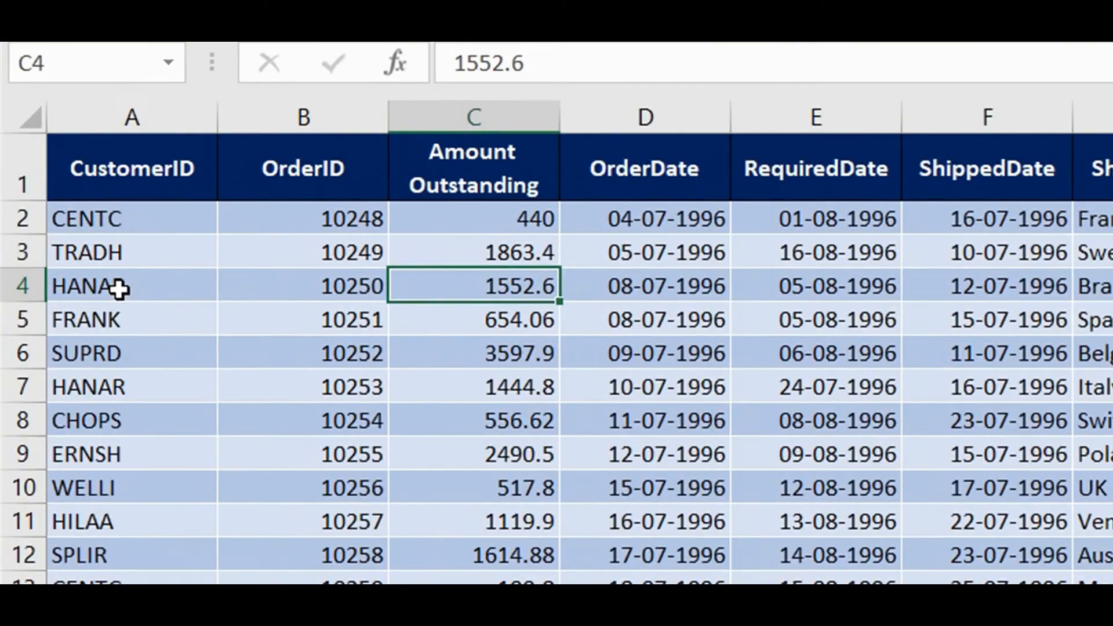
Insert two rows at 4–5 from the Insert menu and the row right-click menu, undoing each
drag(50, 246, 53, 257)
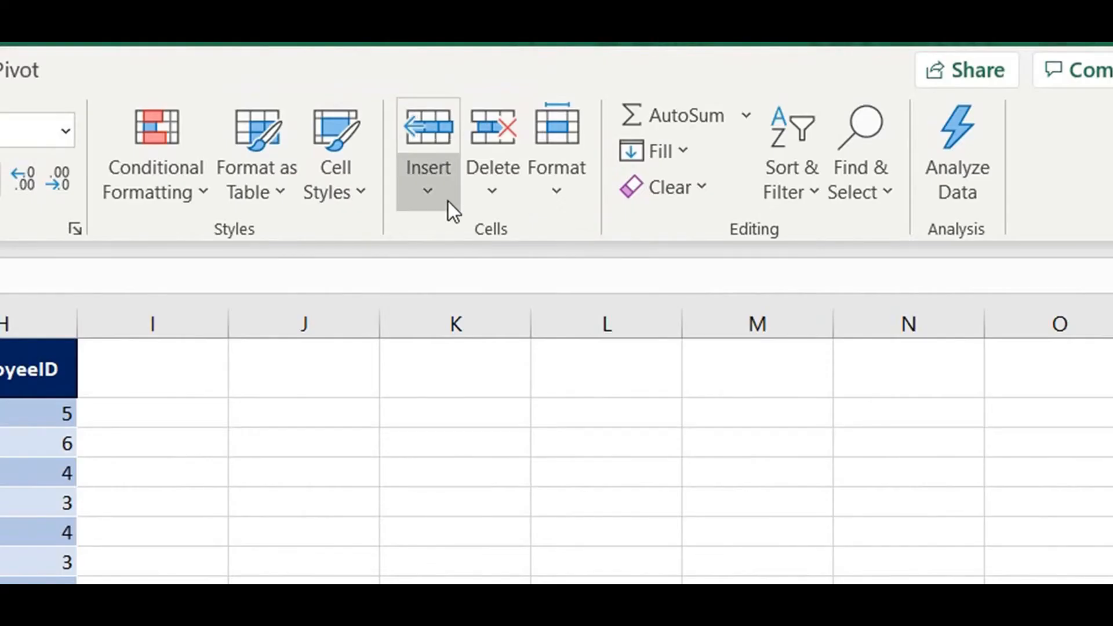
click(758, 116)
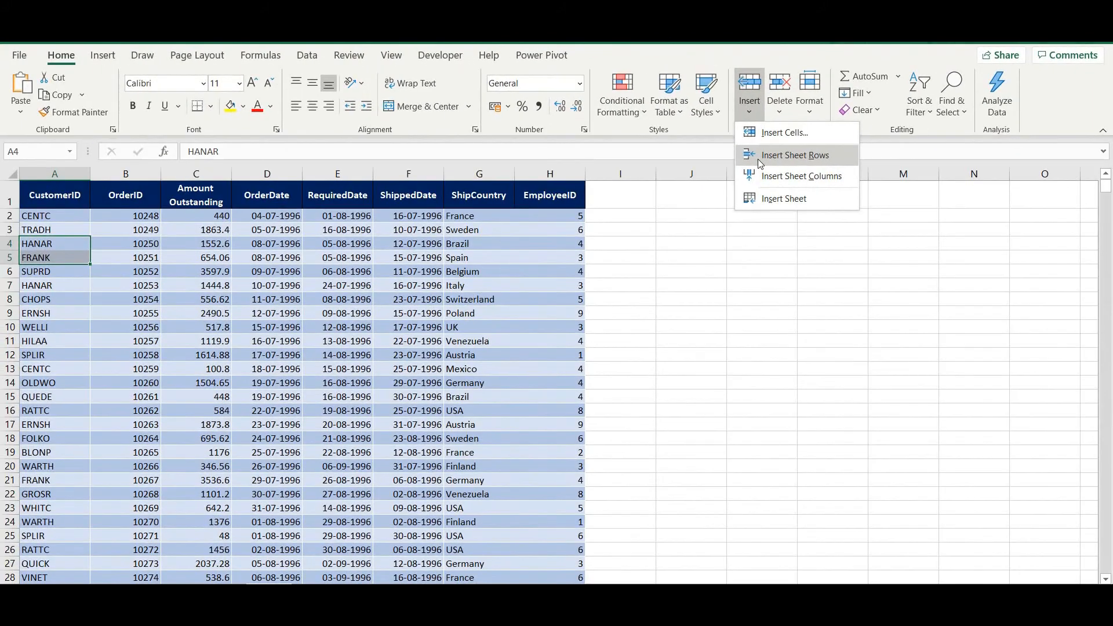
click(444, 298)
key(ctrl+z)
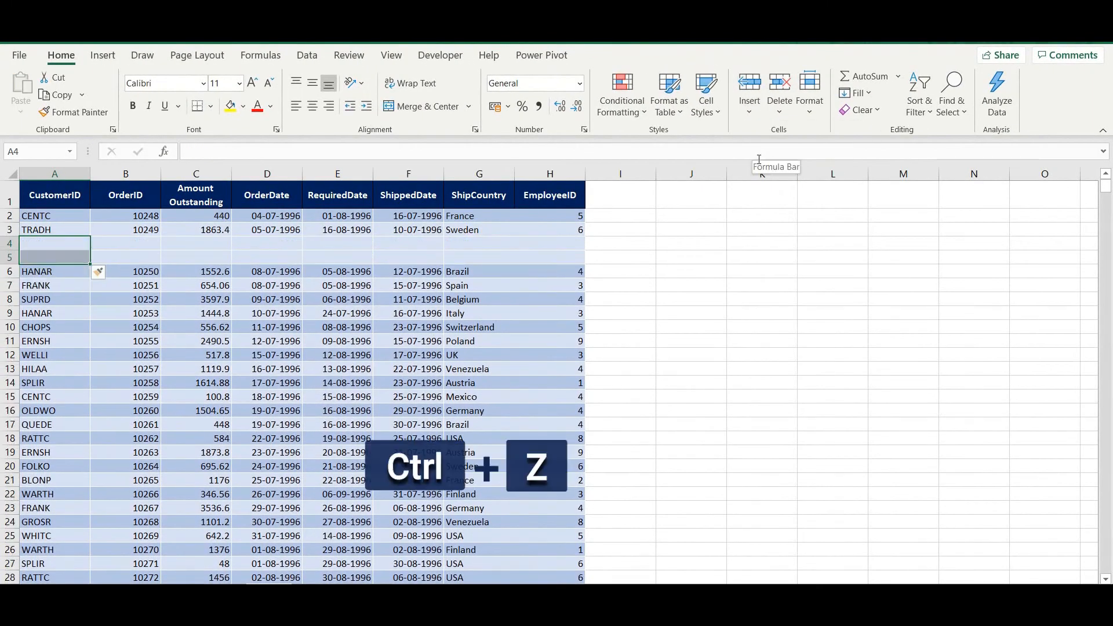
click(29, 244)
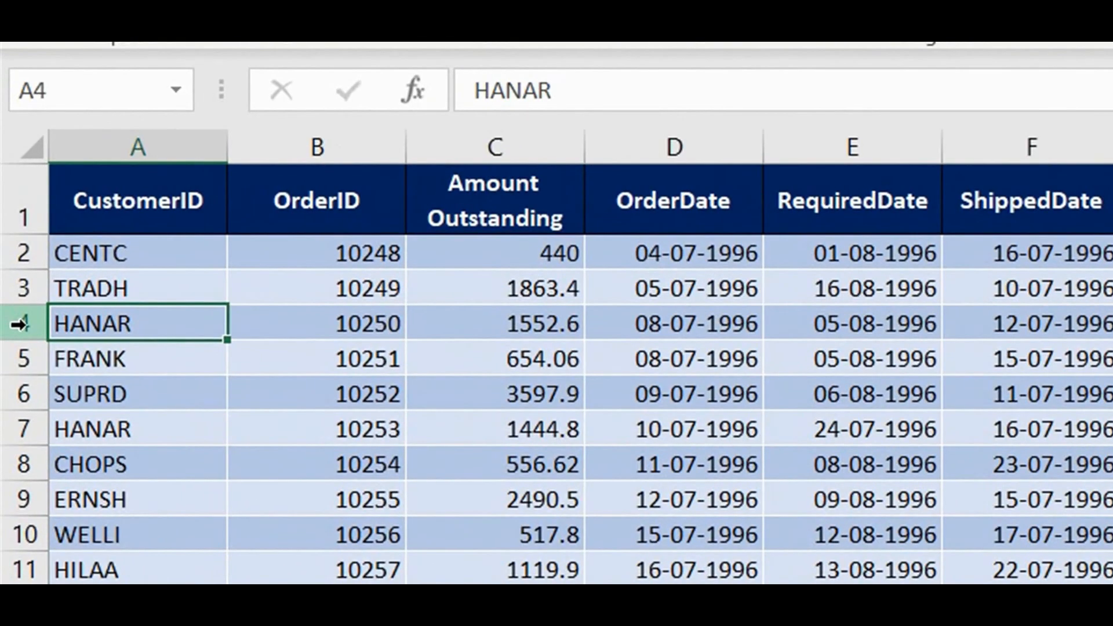
drag(20, 325, 29, 353)
right_click(22, 337)
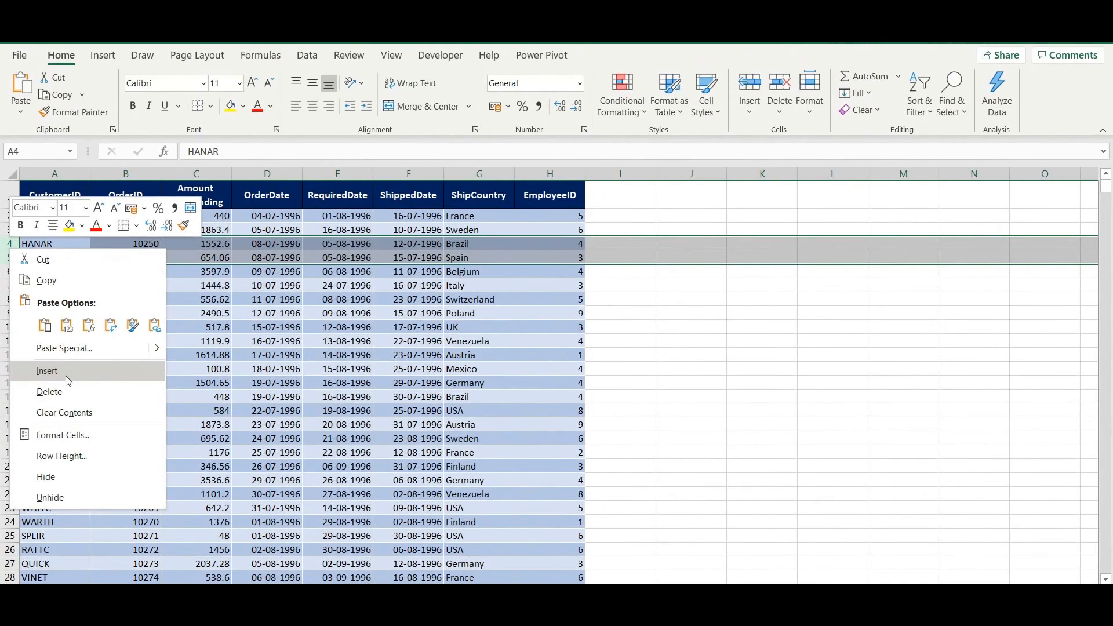
click(65, 376)
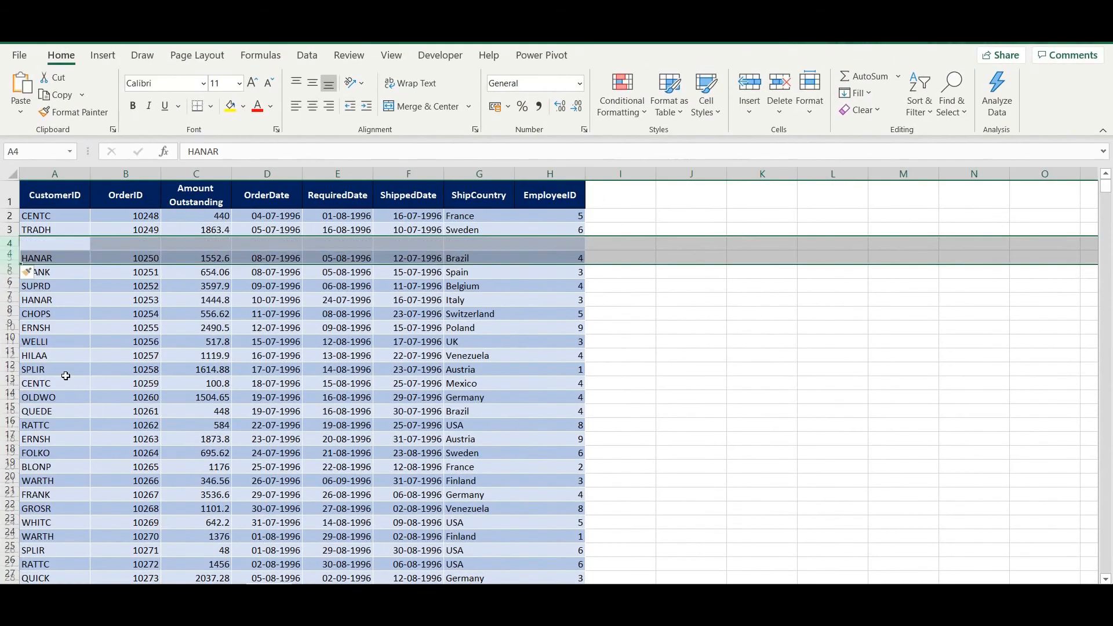
key(ctrl+z)
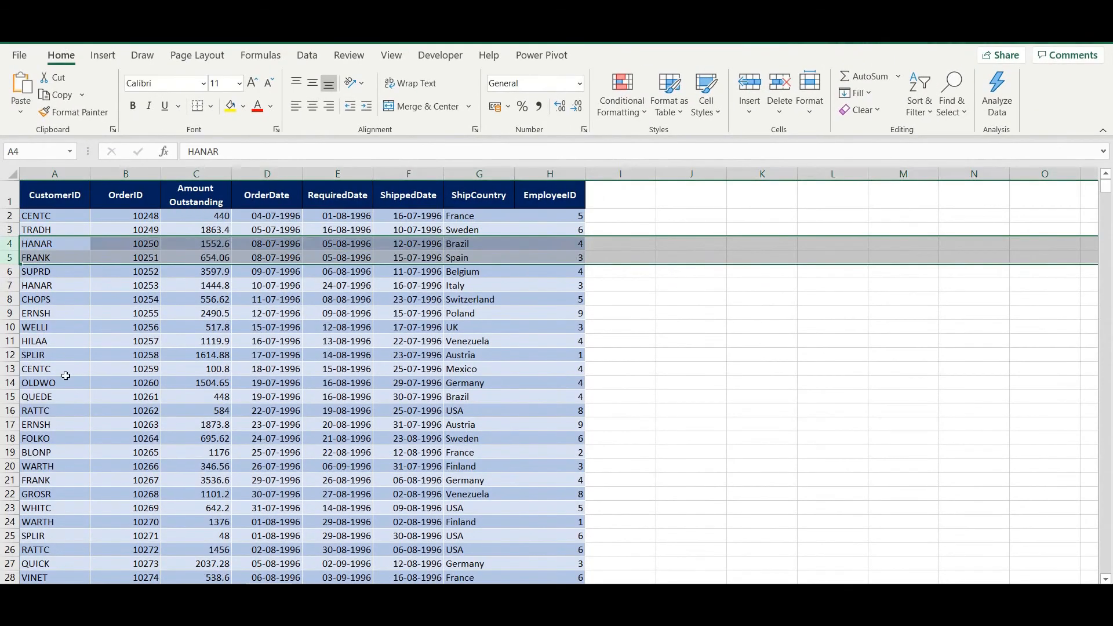
Insert two blank rows at 4–5 with Ctrl+Shift++
click(54, 248)
drag(9, 242, 8, 259)
key(ctrl+shift+plus)
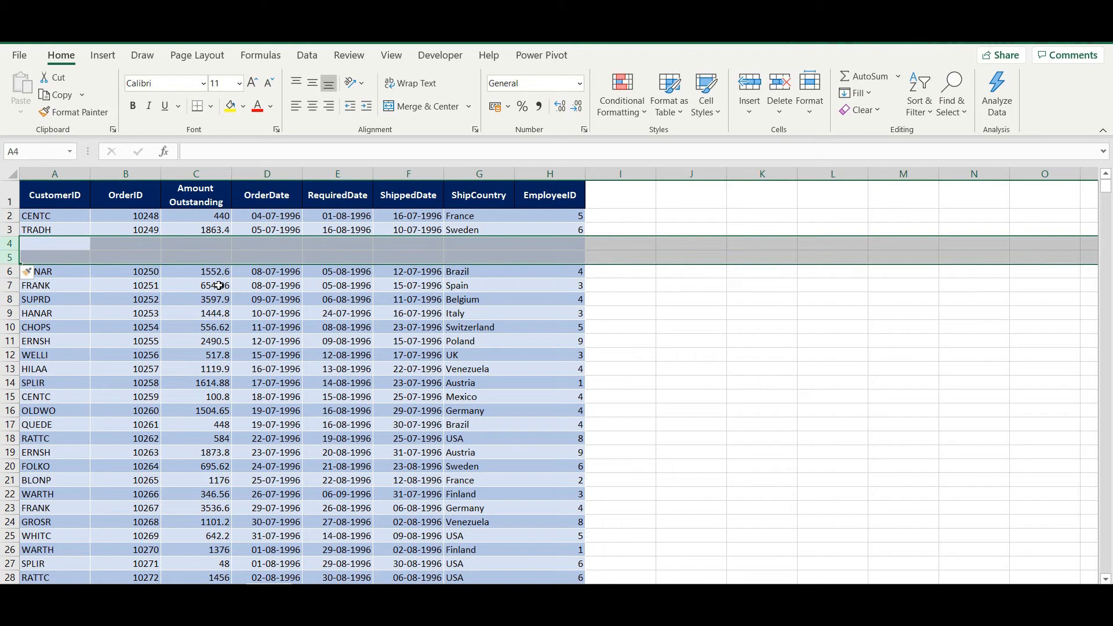
click(126, 243)
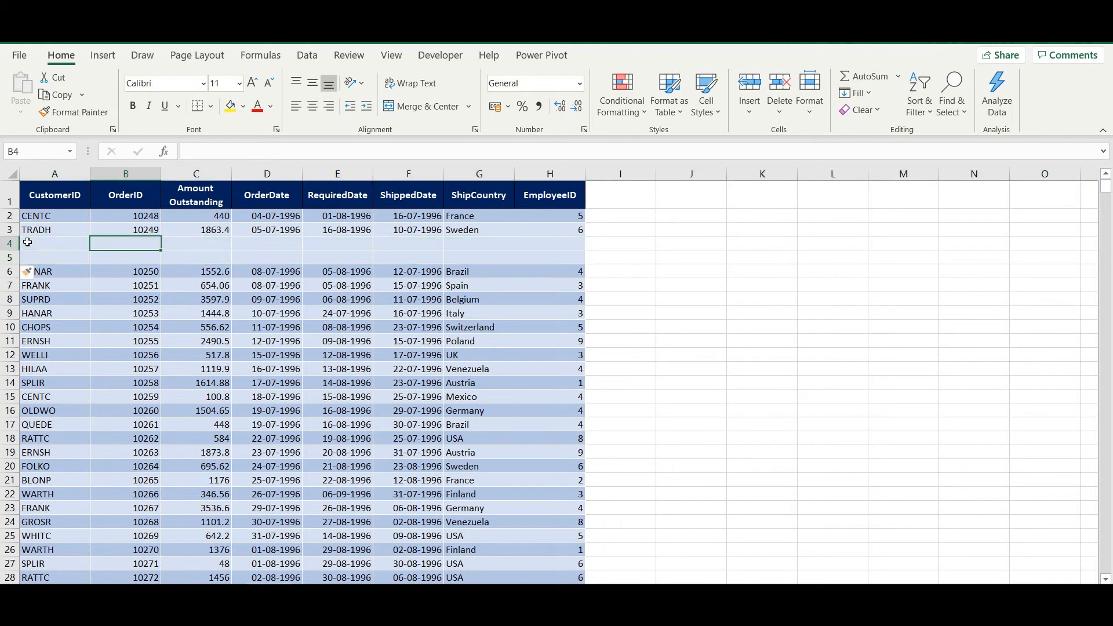
drag(56, 241, 58, 257)
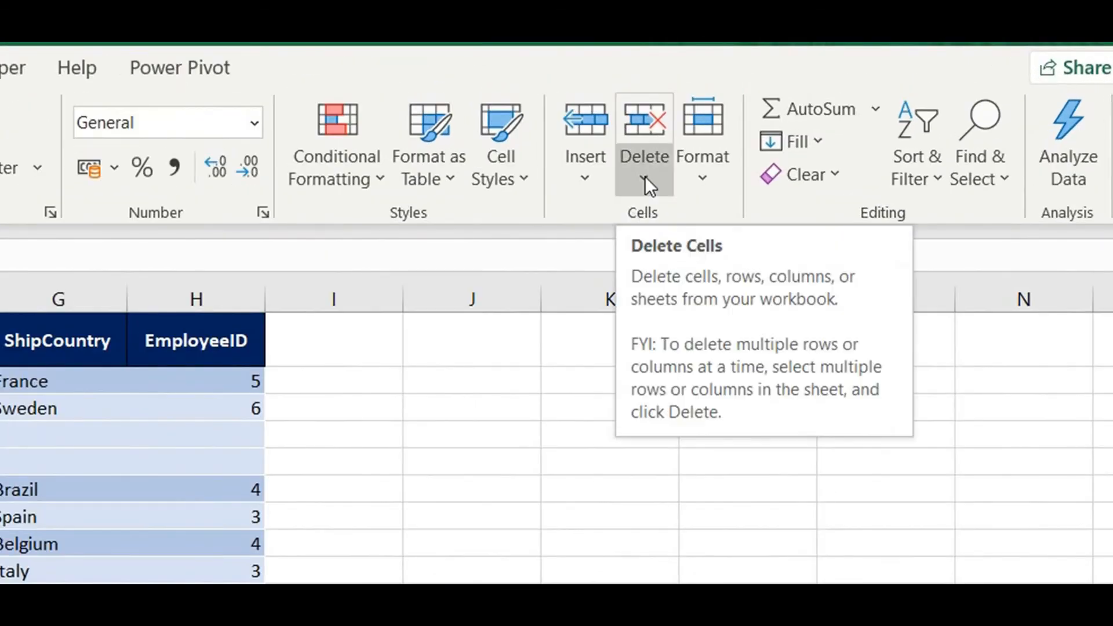
Delete blank rows 4–5 from the Home Delete menu, then undo
click(644, 176)
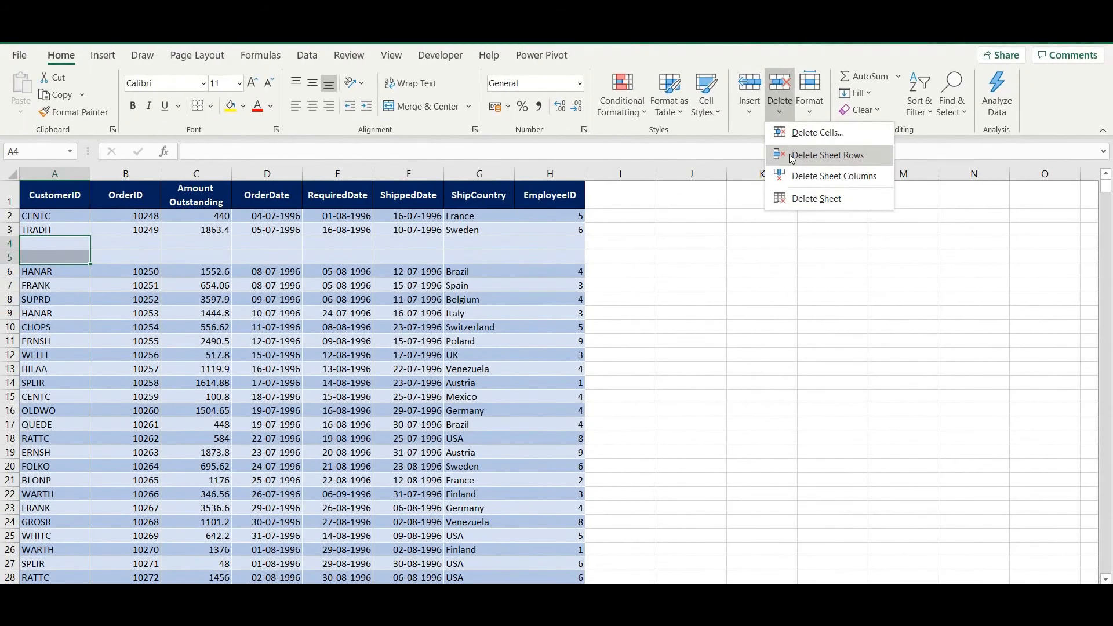
click(828, 155)
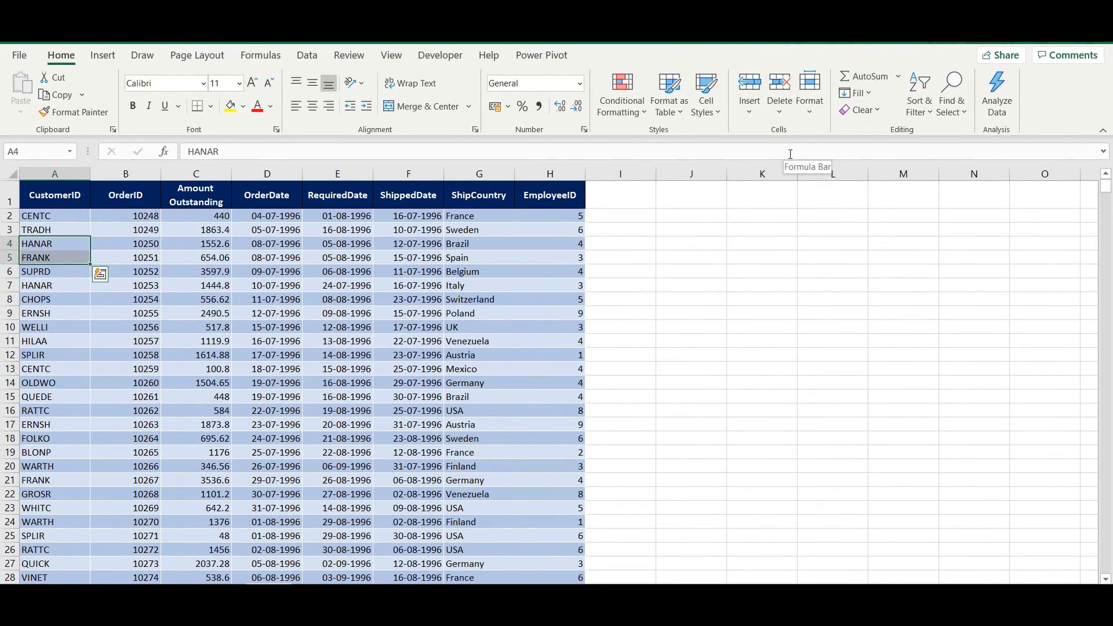
key(ctrl+z)
Delete rows 4–5 via right-click and undo, then delete them for good with Ctrl+-
click(129, 246)
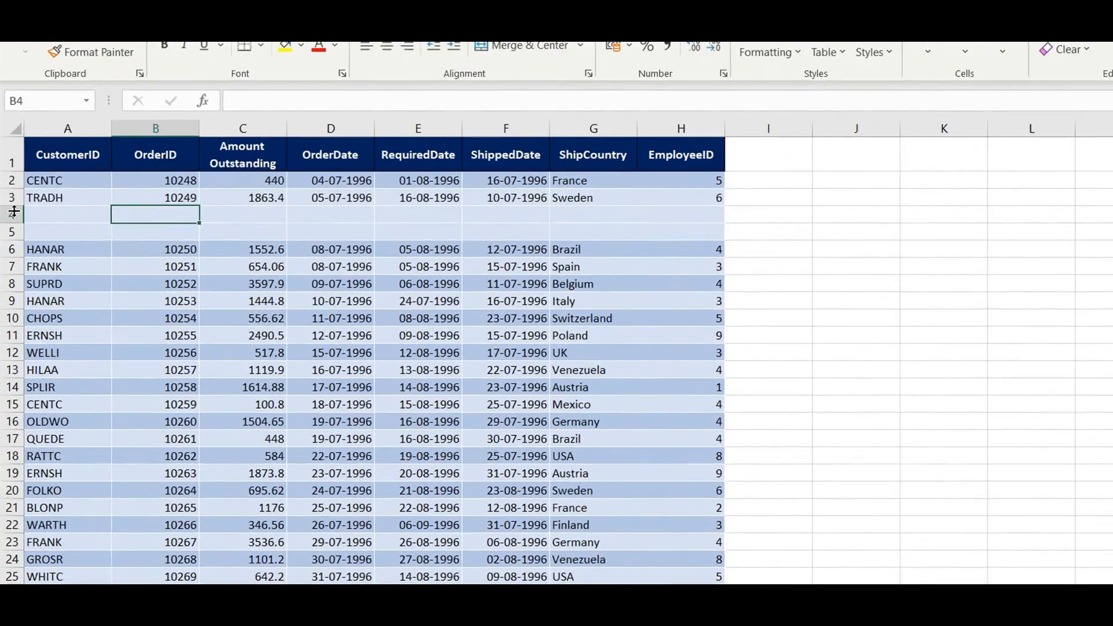
mouse_move(14, 213)
mouse_down()
mouse_move(20, 235)
mouse_move(21, 197)
mouse_up()
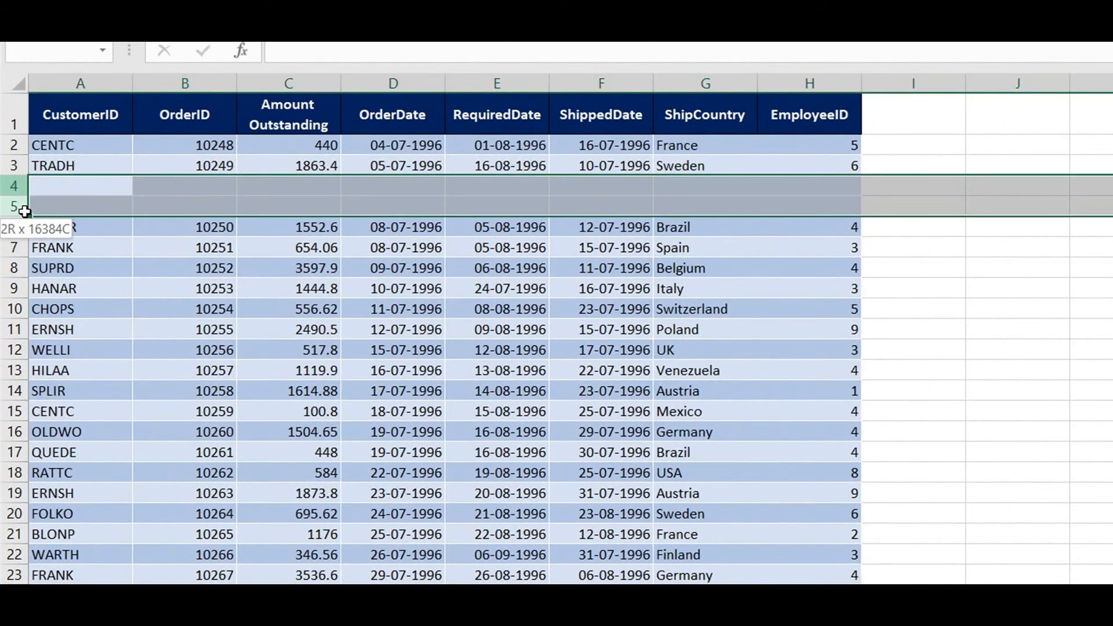
right_click(22, 198)
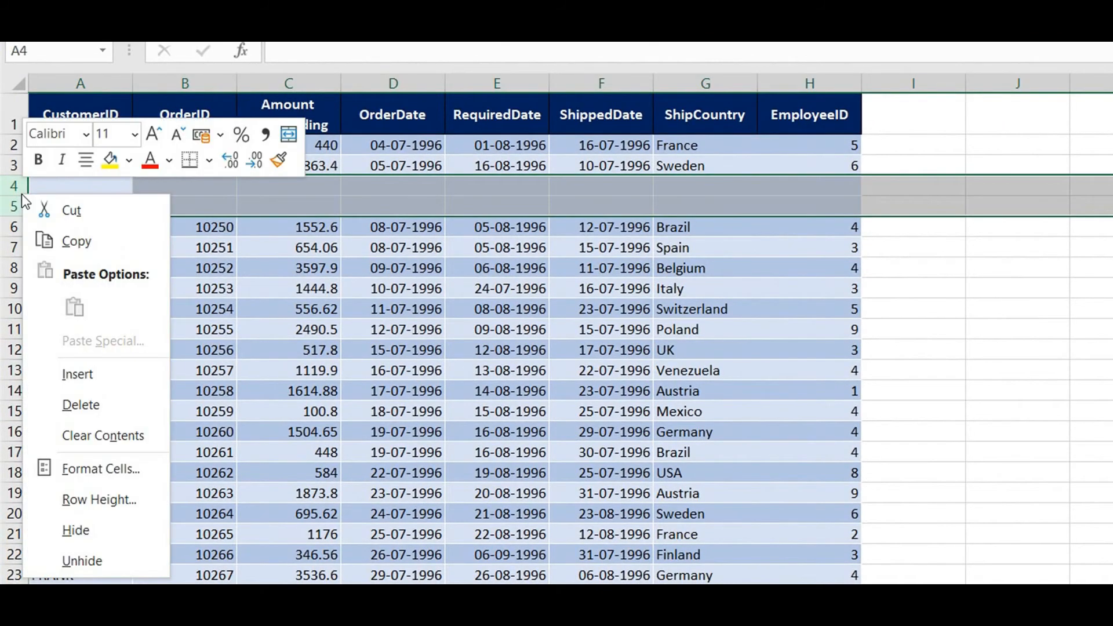
click(109, 410)
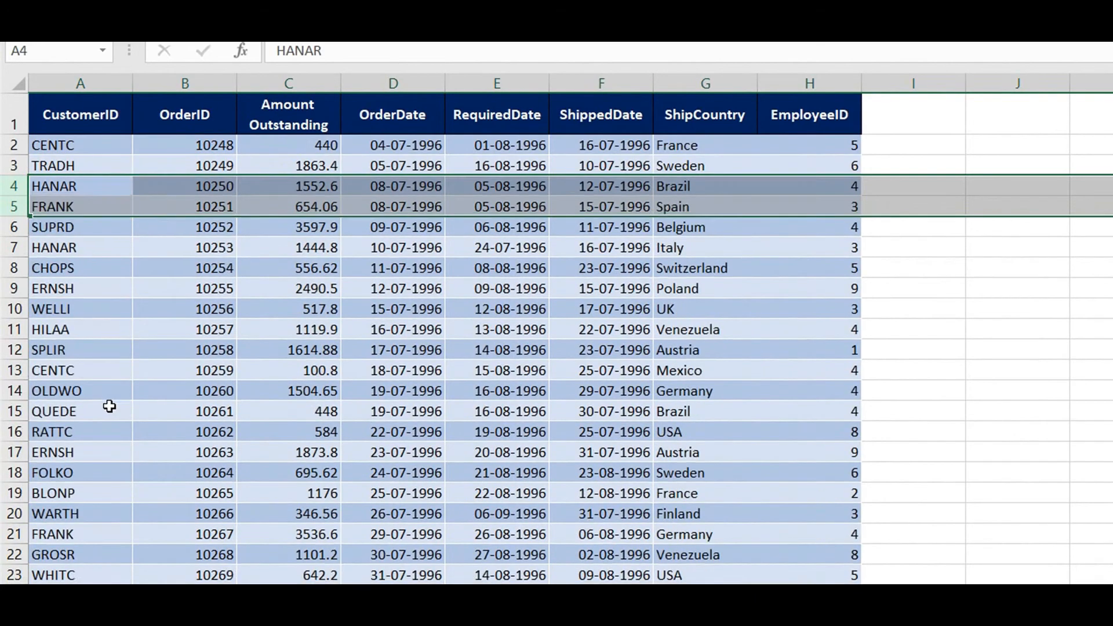
key(ctrl+z)
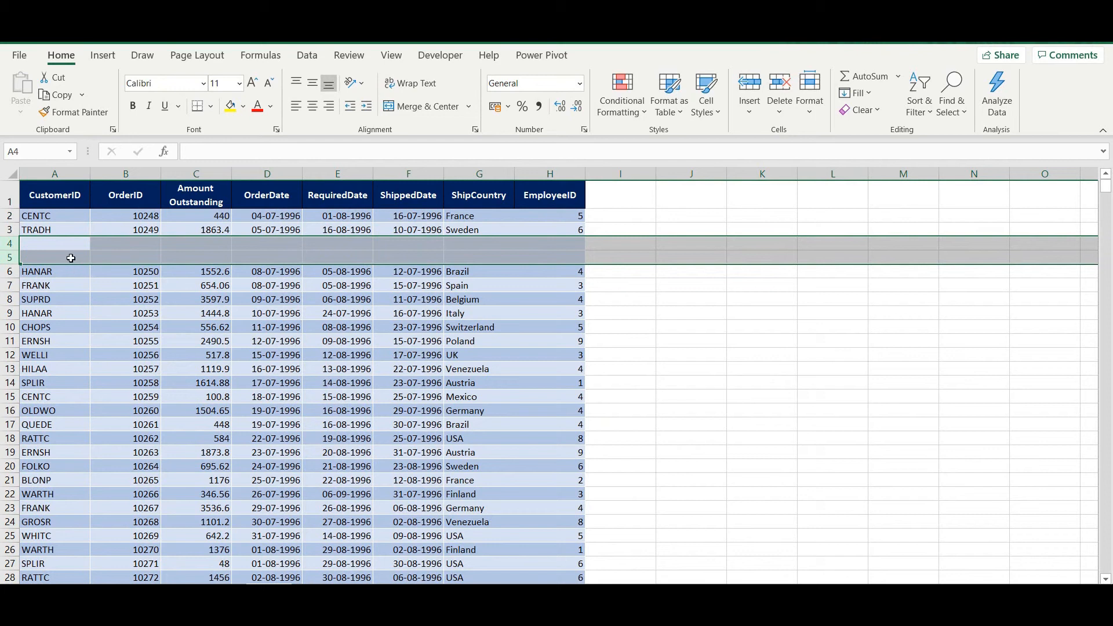
key(ctrl+minus)
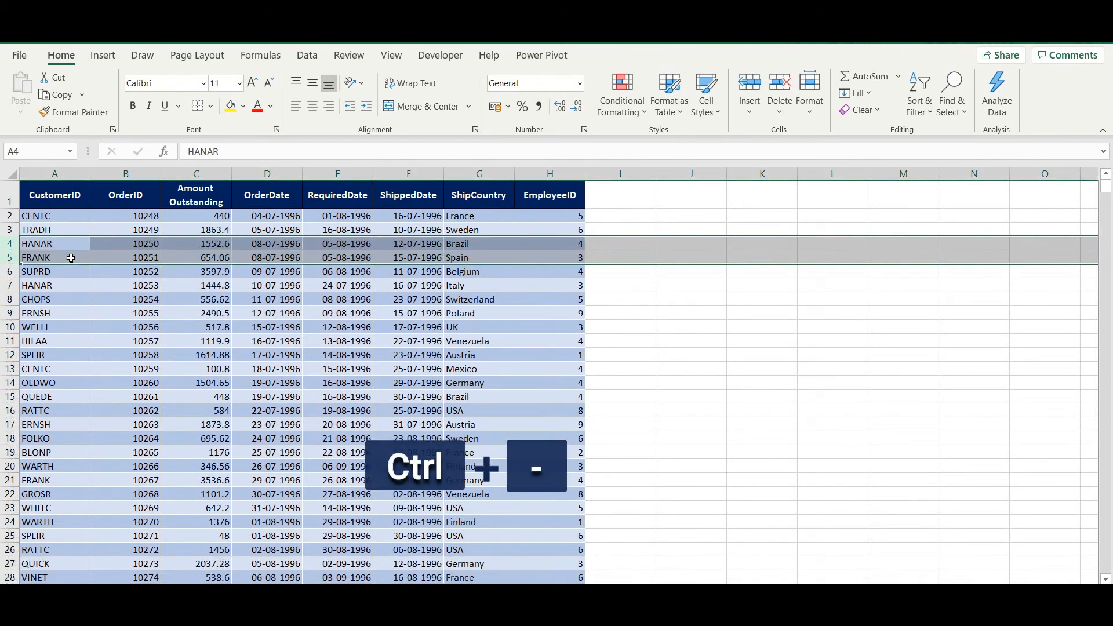
click(336, 197)
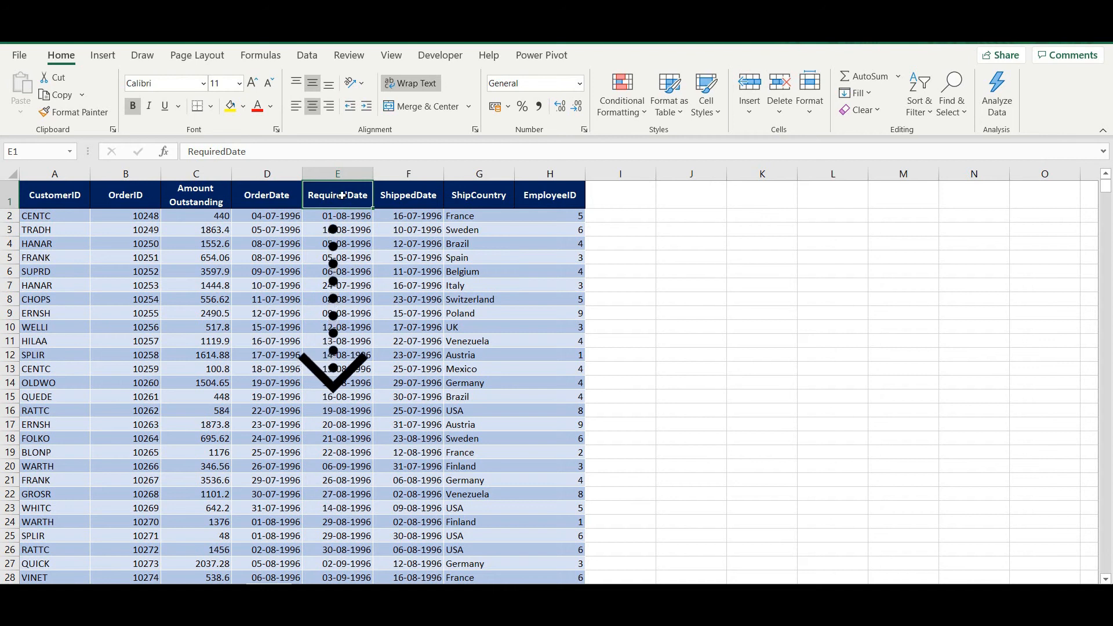
Delete the RequiredDate column with Home > Delete Sheet Columns, then undo
click(779, 113)
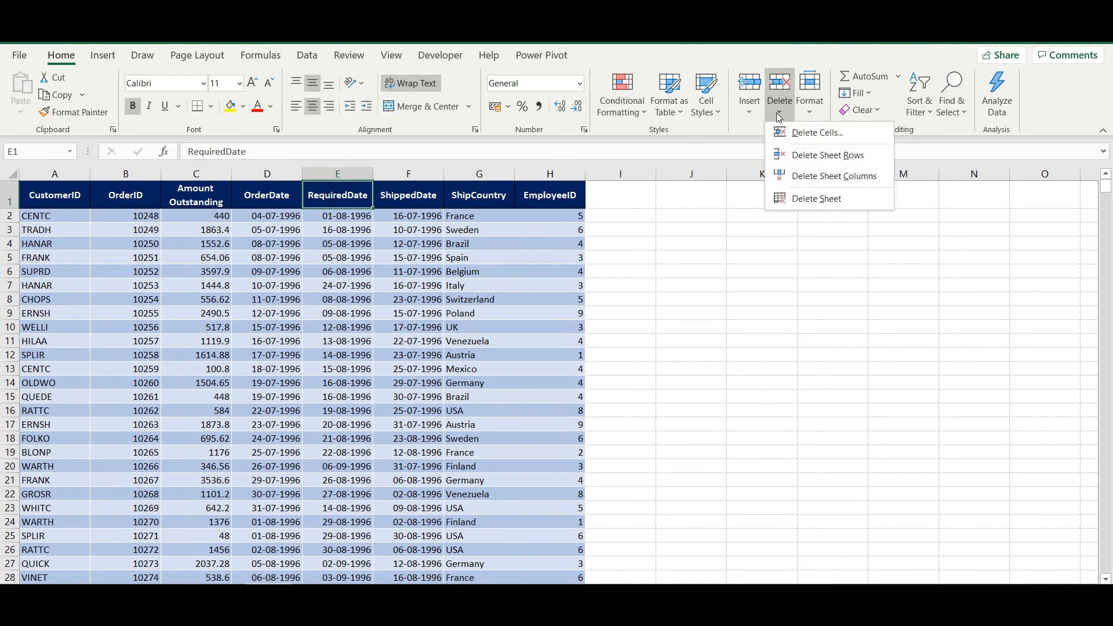
click(796, 181)
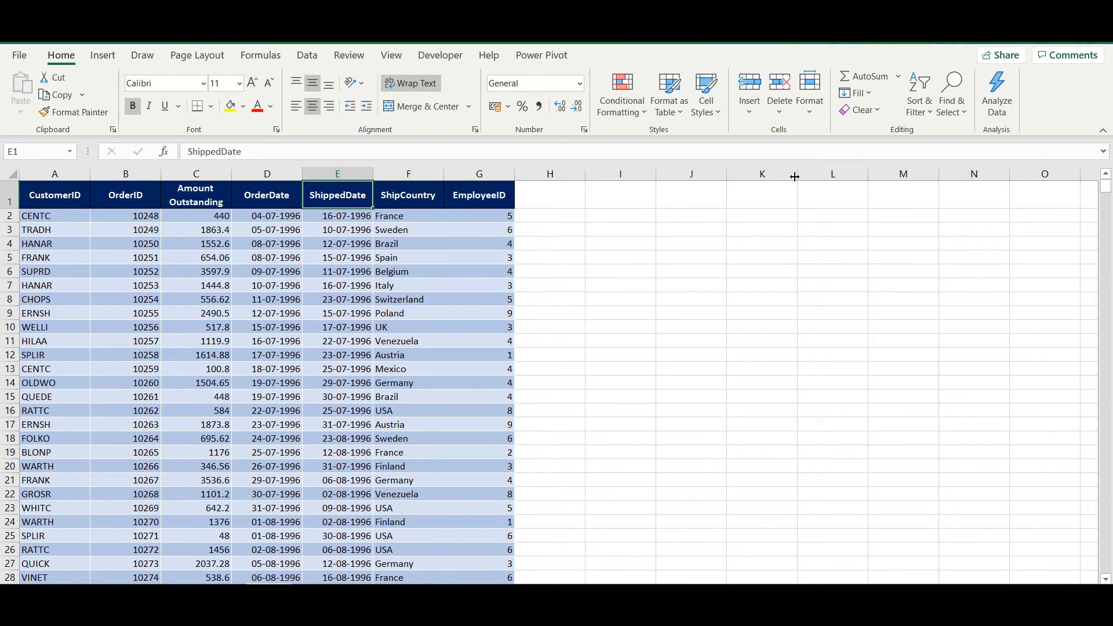
key(ctrl+z)
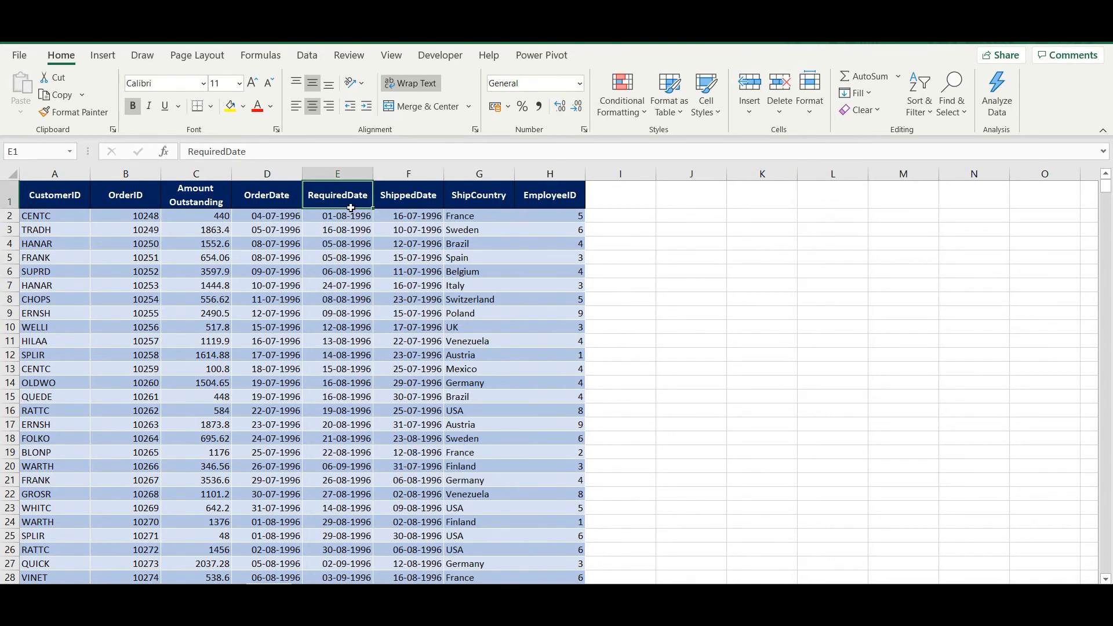
Delete column E via right-click and undo, then delete RequiredDate and ShippedDate with Ctrl+-
click(346, 173)
right_click(346, 172)
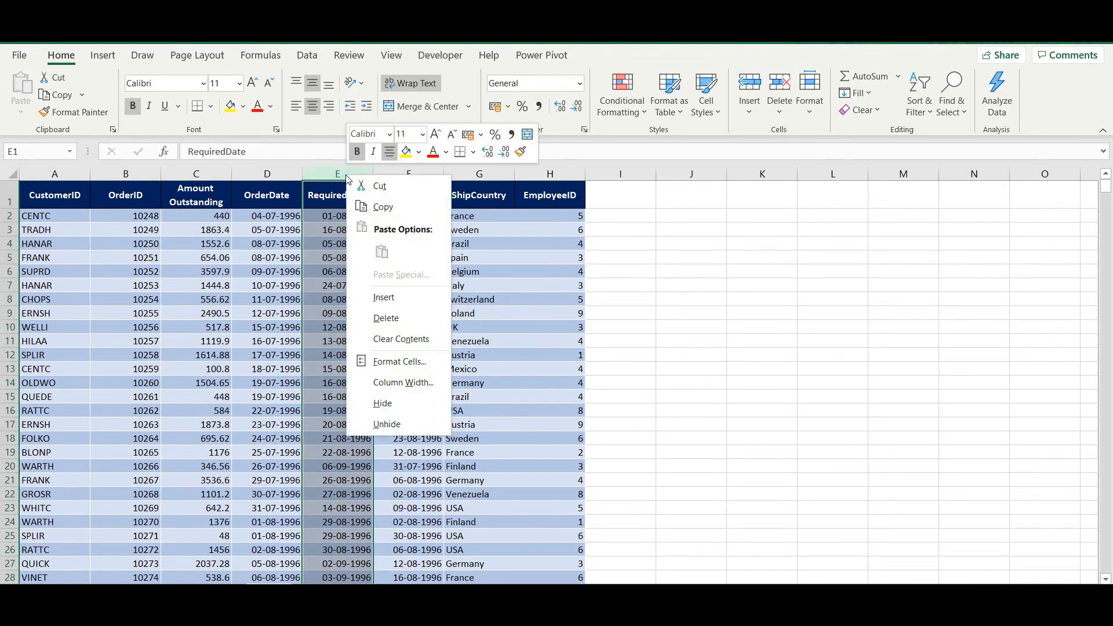
click(398, 319)
key(ctrl+z)
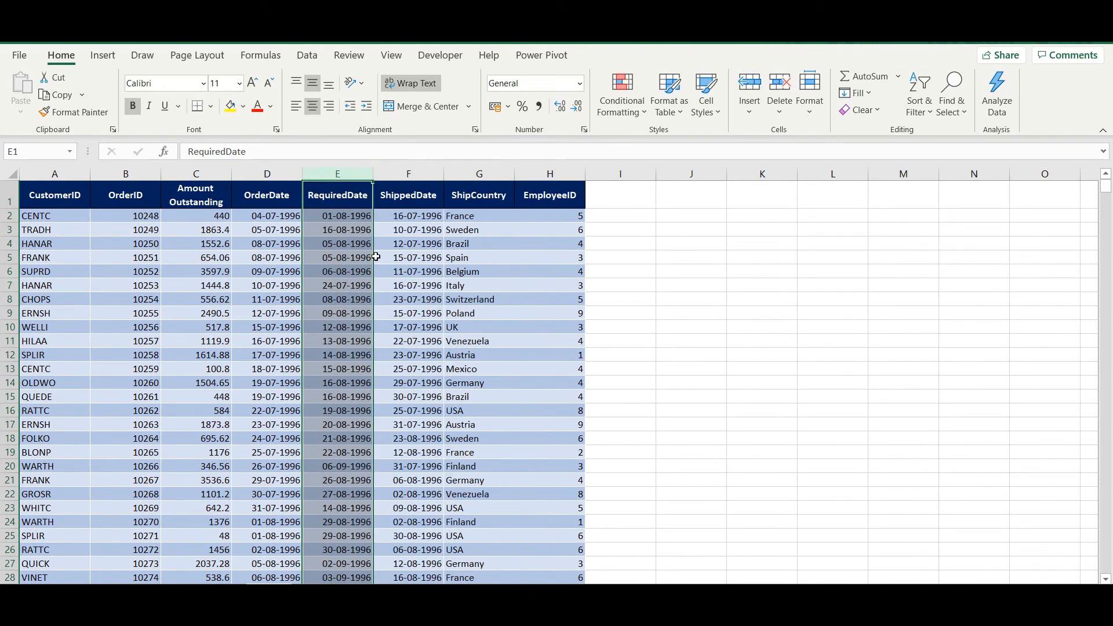
drag(339, 177, 433, 195)
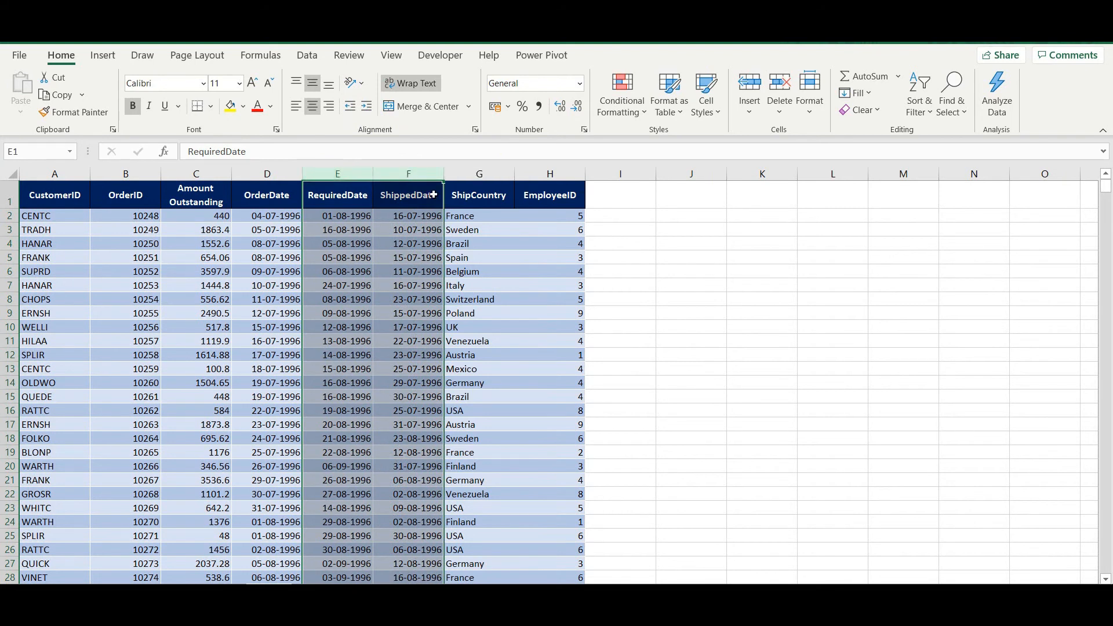
key(ctrl+minus)
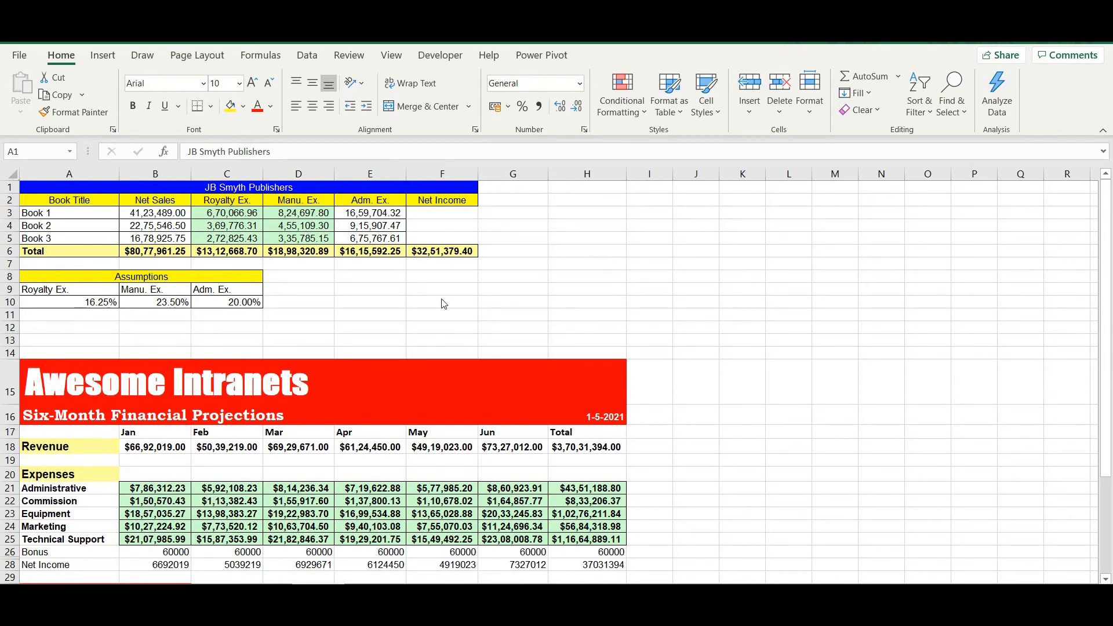
Select the three Manu. Ex. book figures D3:D5 on the JB Smyth Publishers sheet
click(308, 213)
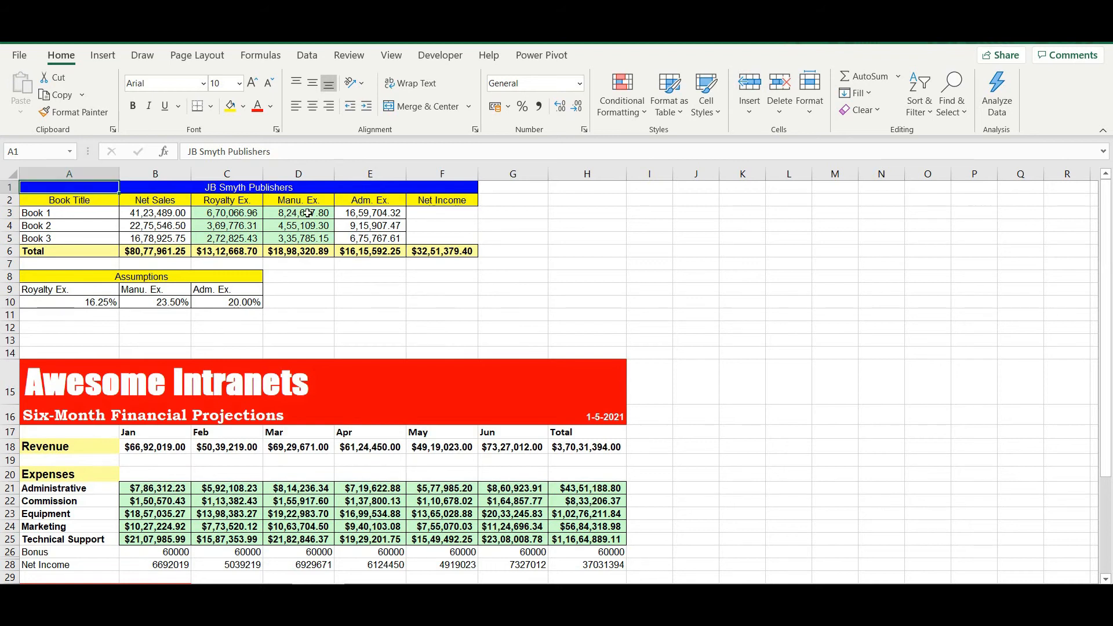
drag(308, 213, 371, 237)
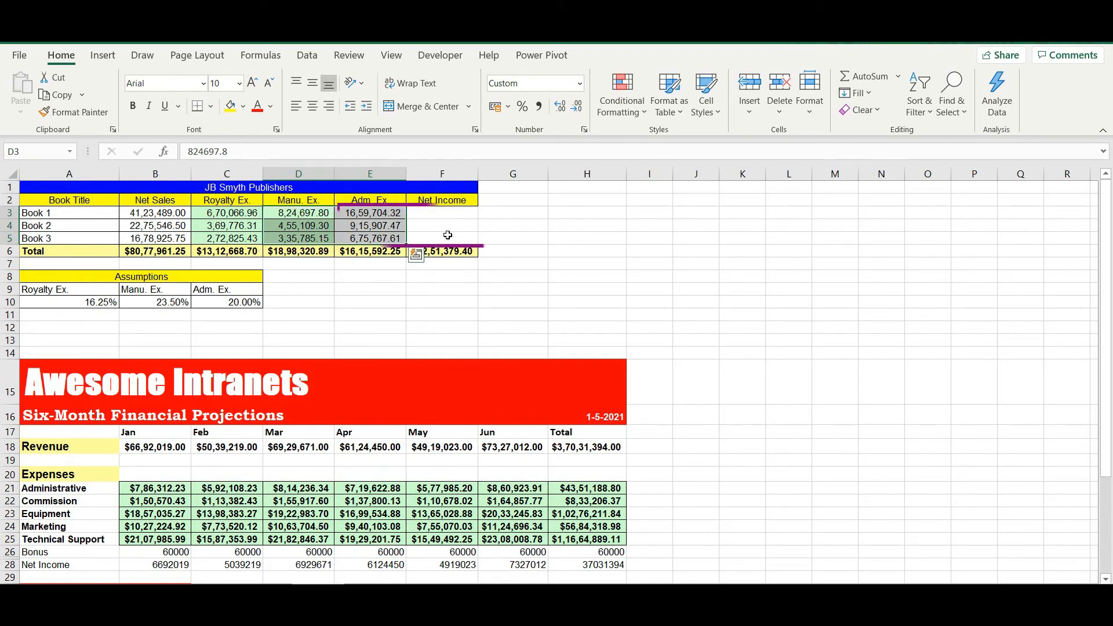
click(474, 235)
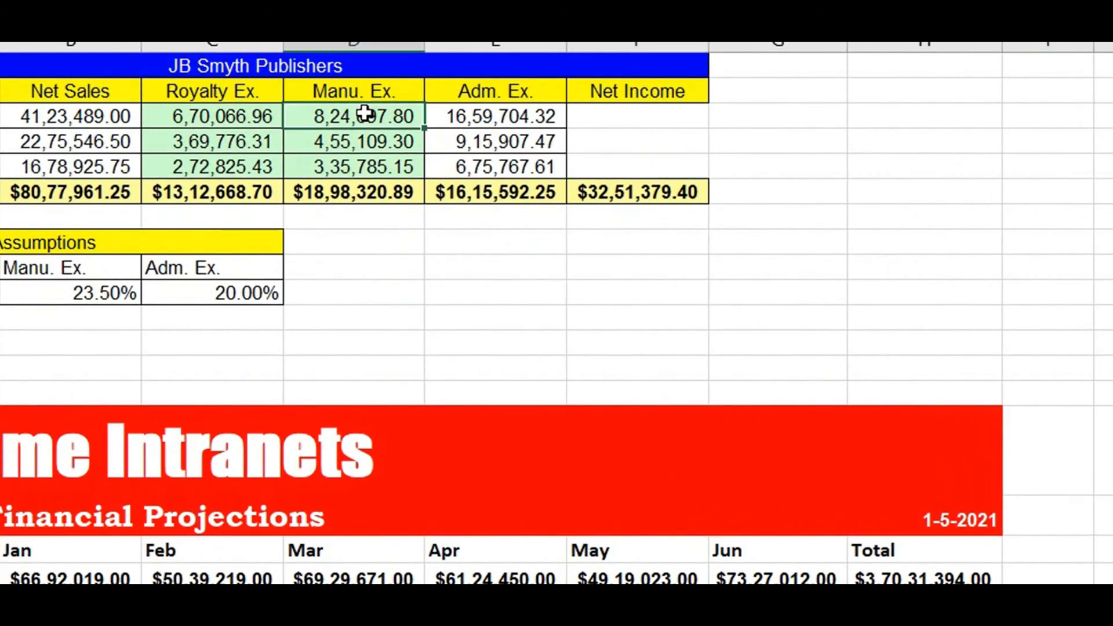
drag(304, 212, 305, 247)
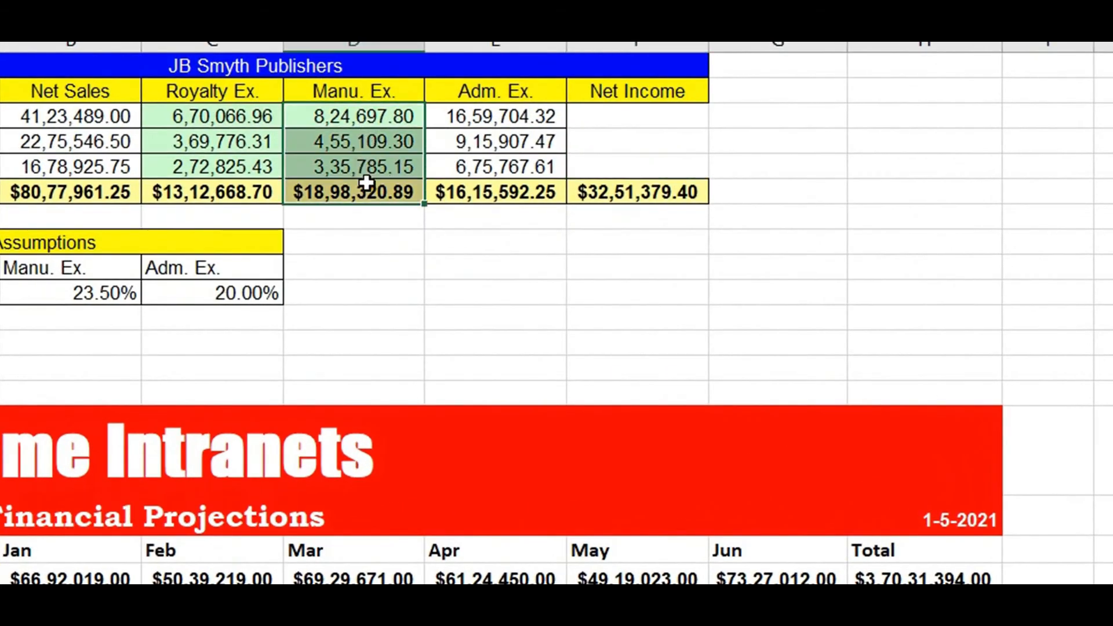
drag(366, 183, 366, 168)
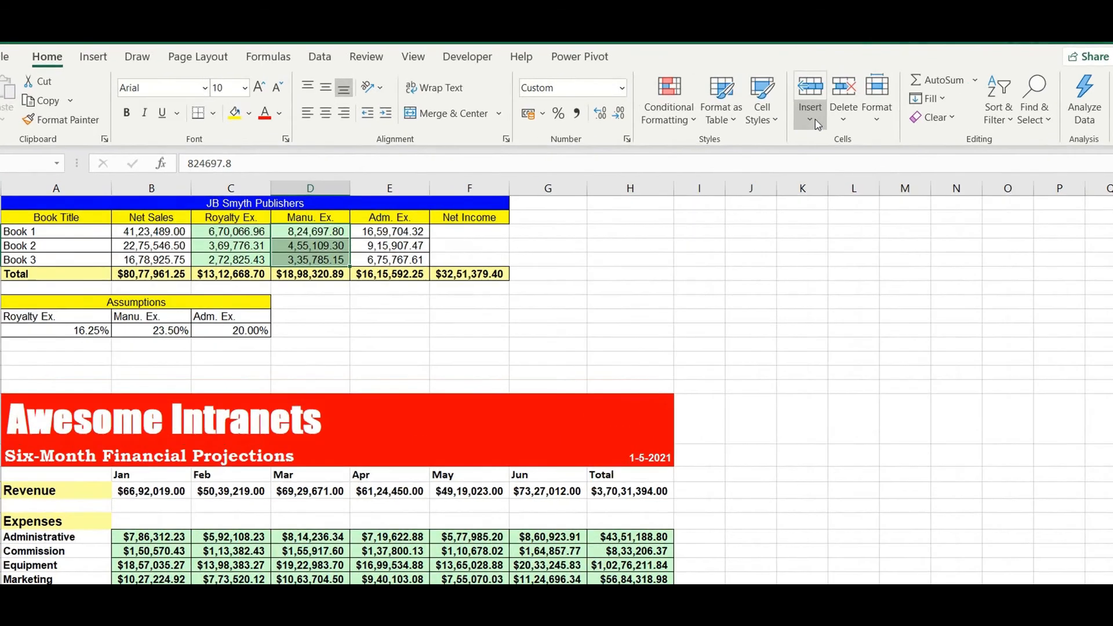
Insert blank cells at D3:D5 with Shift cells right
click(750, 112)
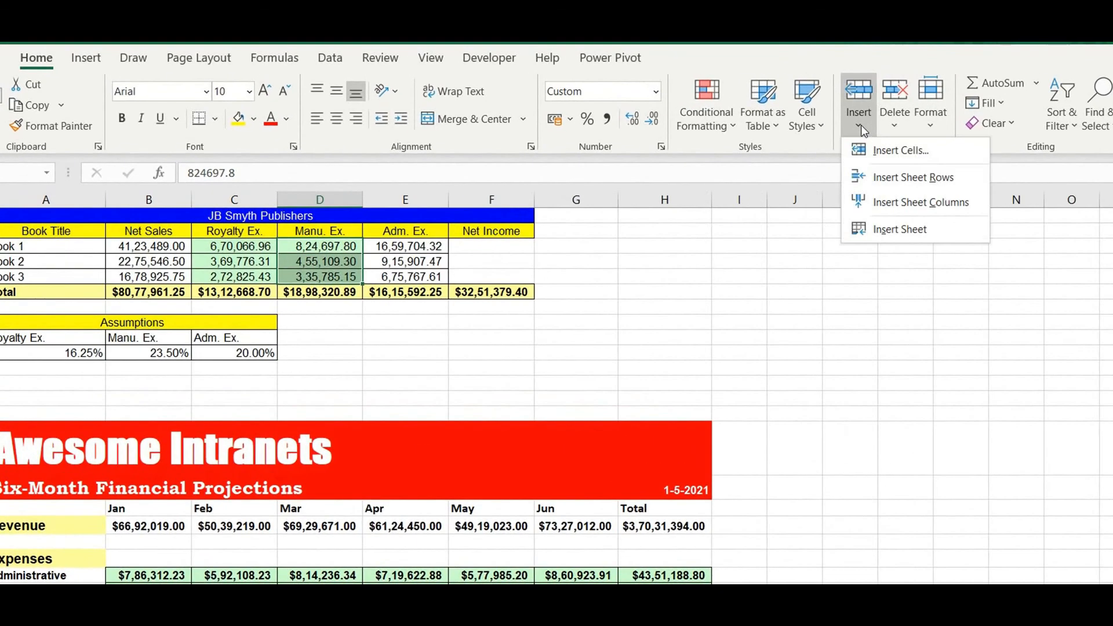
click(889, 153)
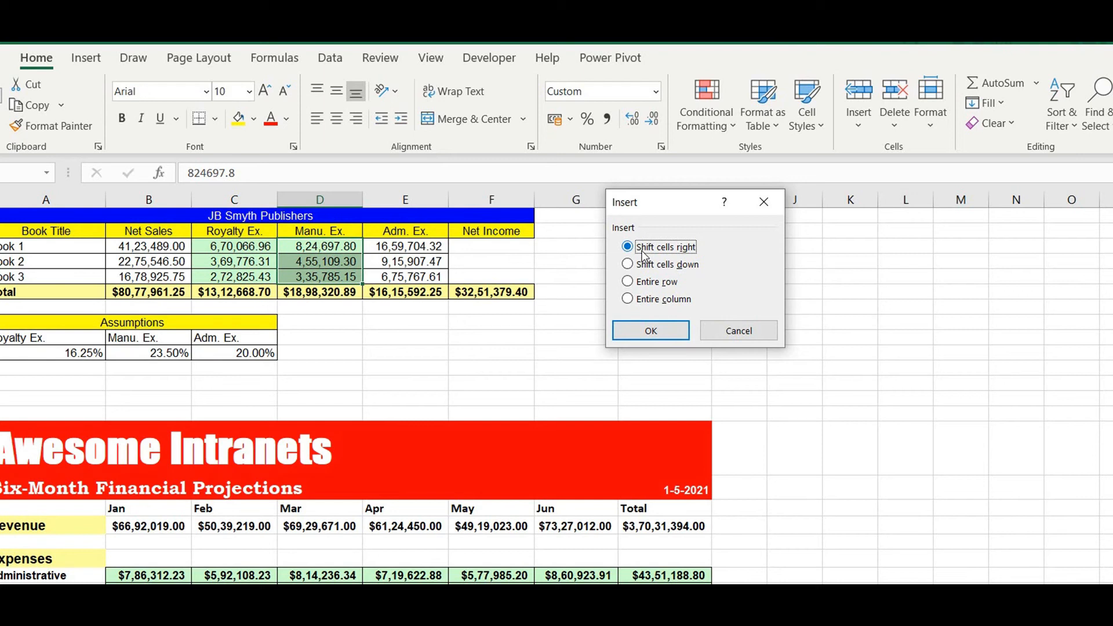
click(651, 331)
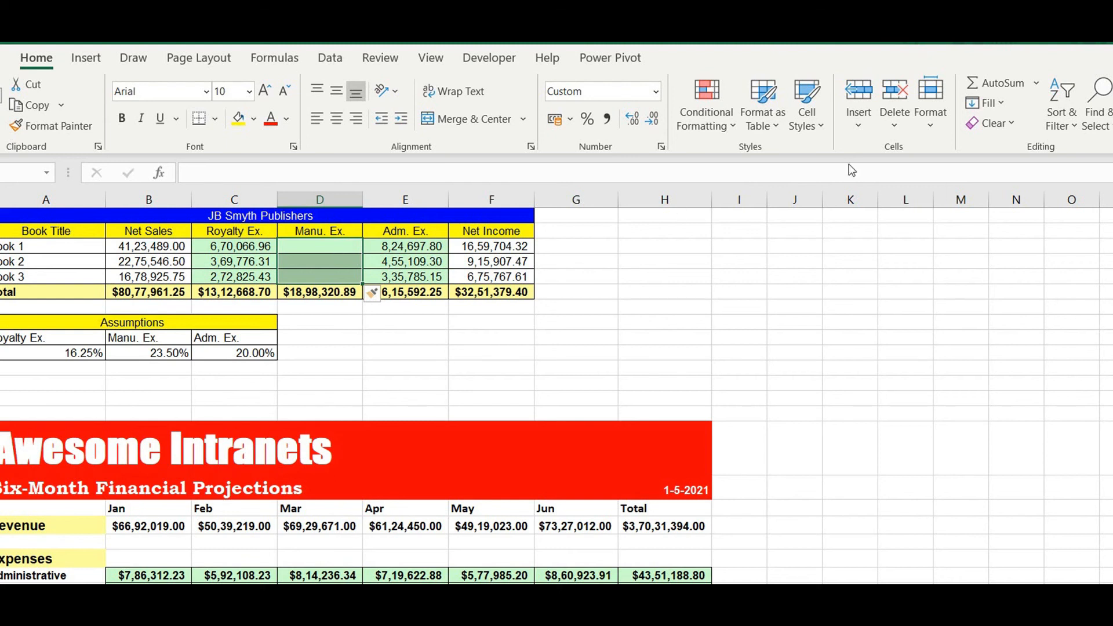
Delete the blank cells D3:D5 with Shift cells left via Home > Delete Cells
click(894, 125)
click(906, 152)
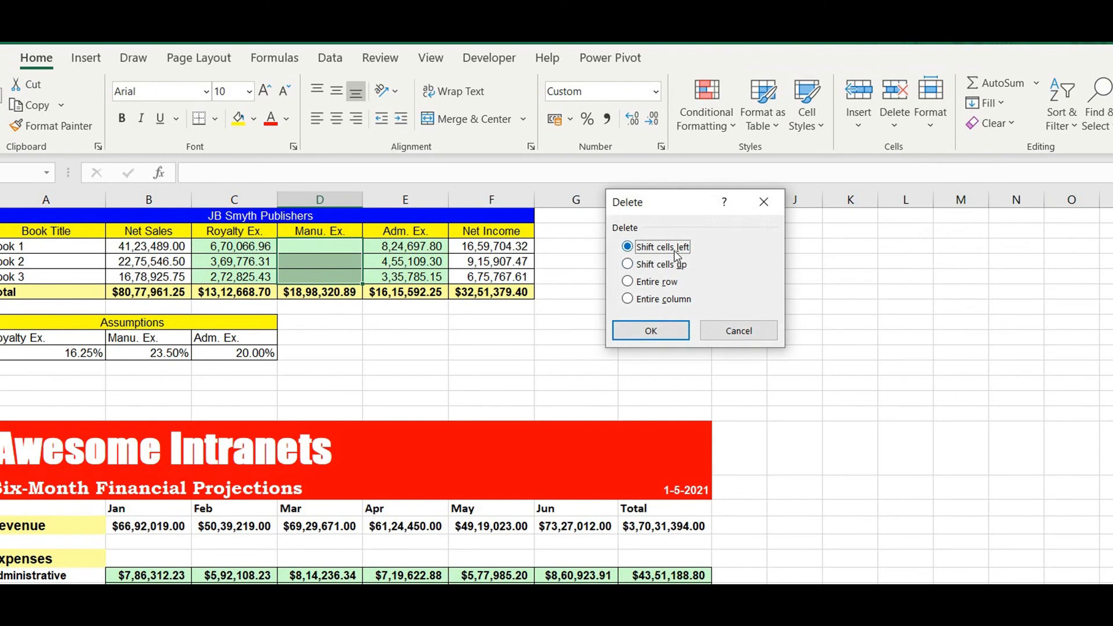
click(668, 335)
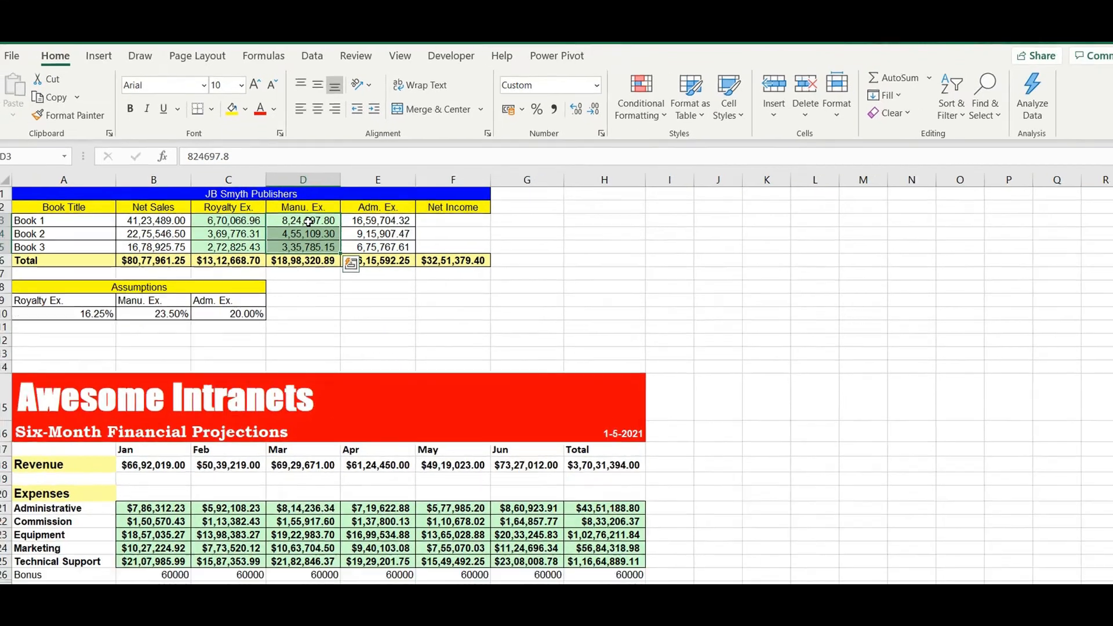
Insert cells at D3:D5 shifting right via right-click, then delete them shifting left
right_click(308, 221)
click(347, 335)
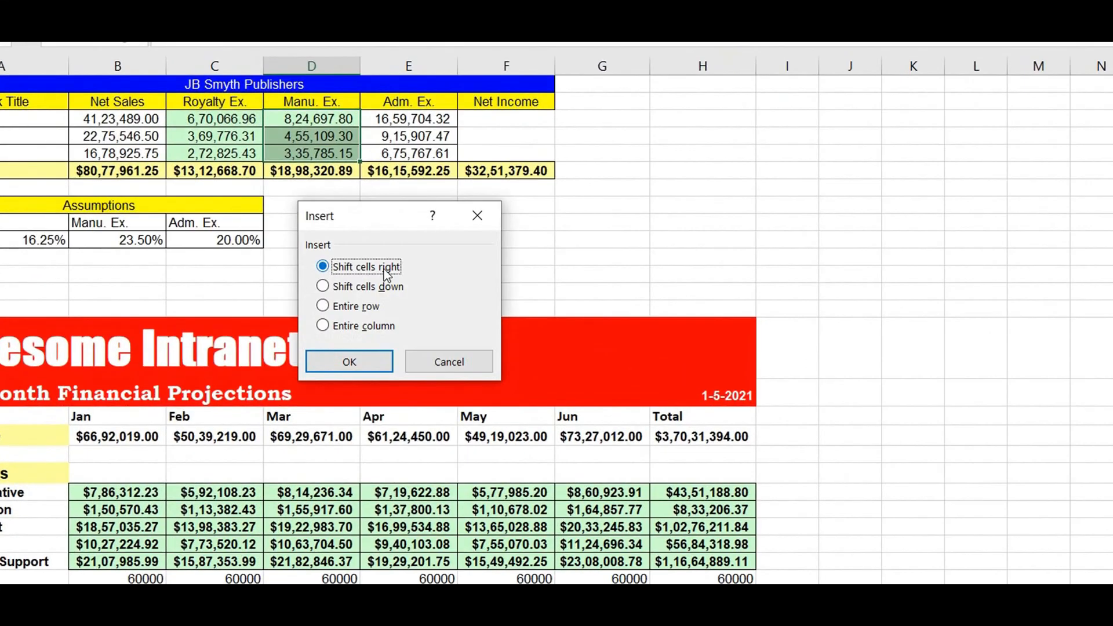
click(368, 357)
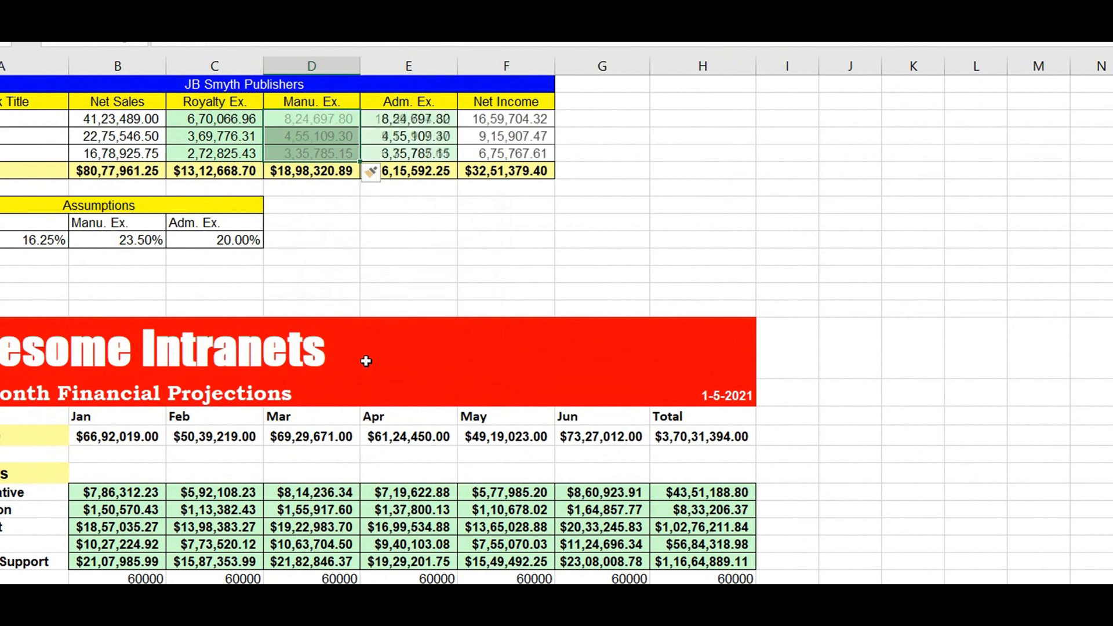
right_click(329, 123)
click(387, 325)
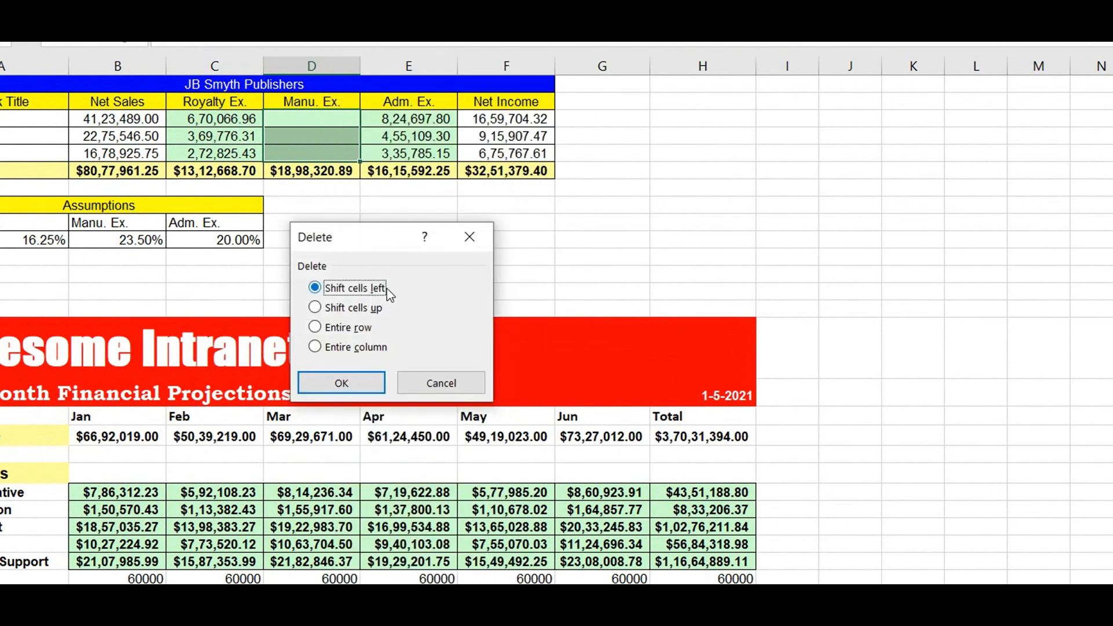
click(351, 381)
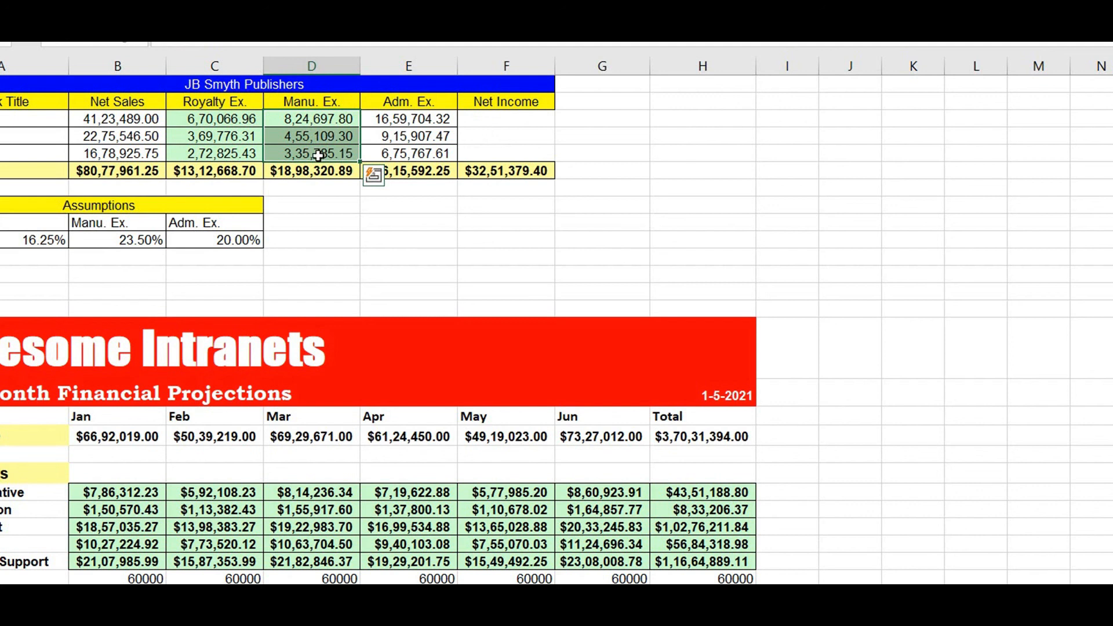
key(ctrl+shift+plus)
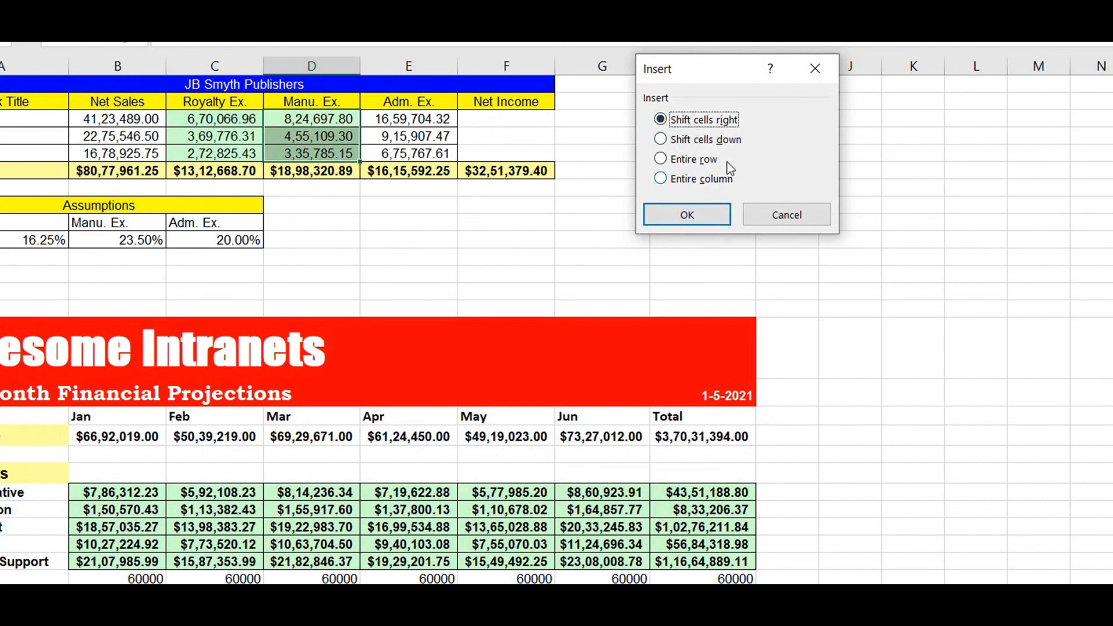
click(690, 225)
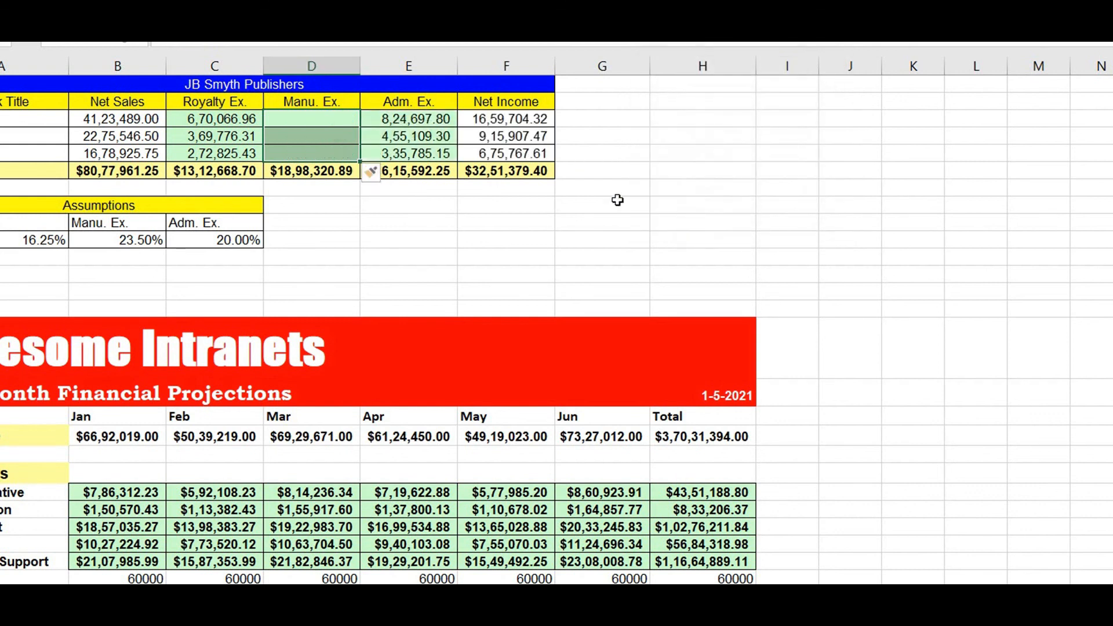
key(ctrl+minus)
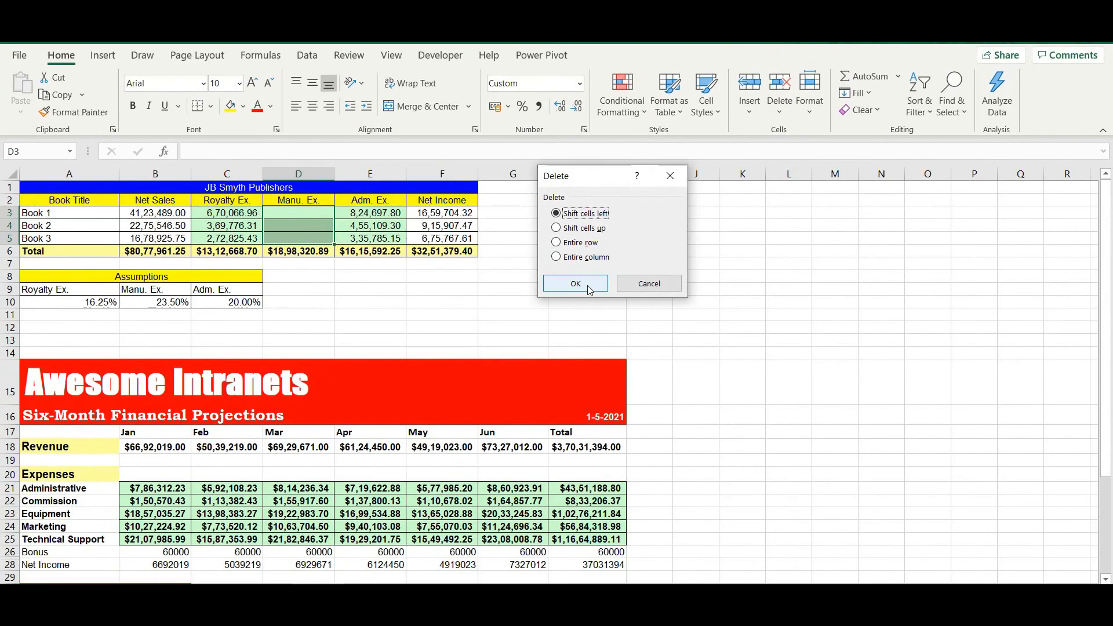
click(589, 289)
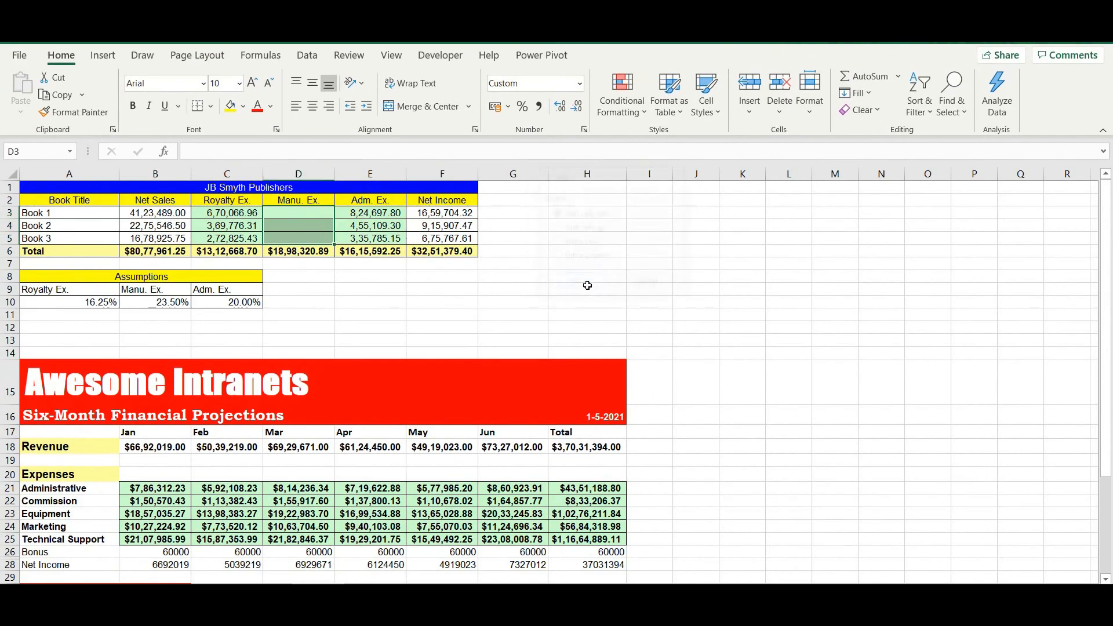